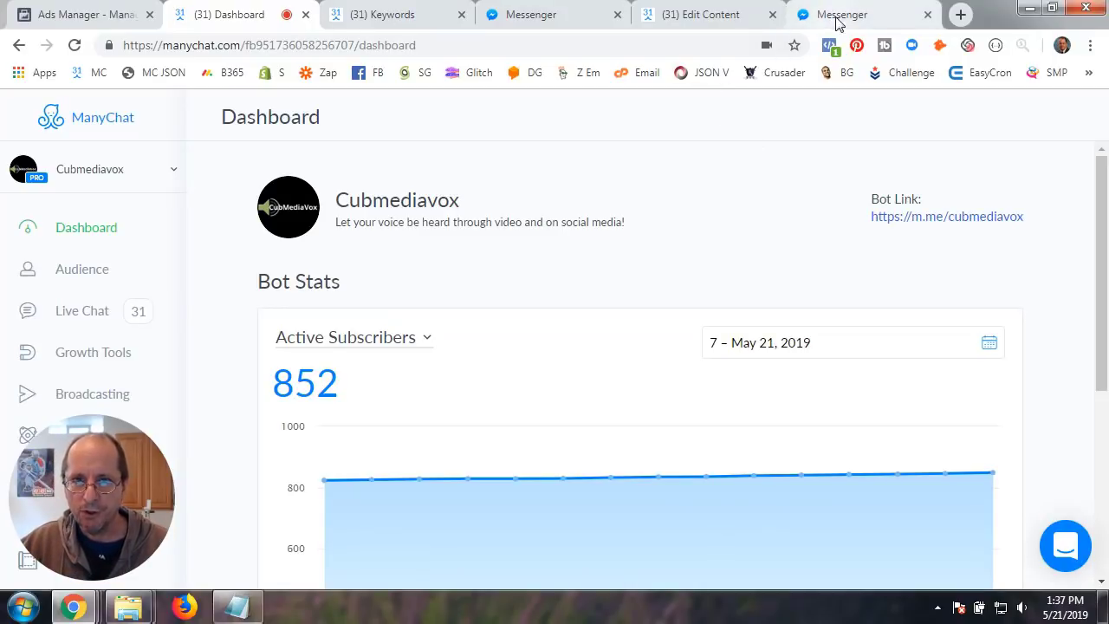
View the example sponsored message in Messenger, pasting and then deleting chat text in its message box.
left_click(868, 21)
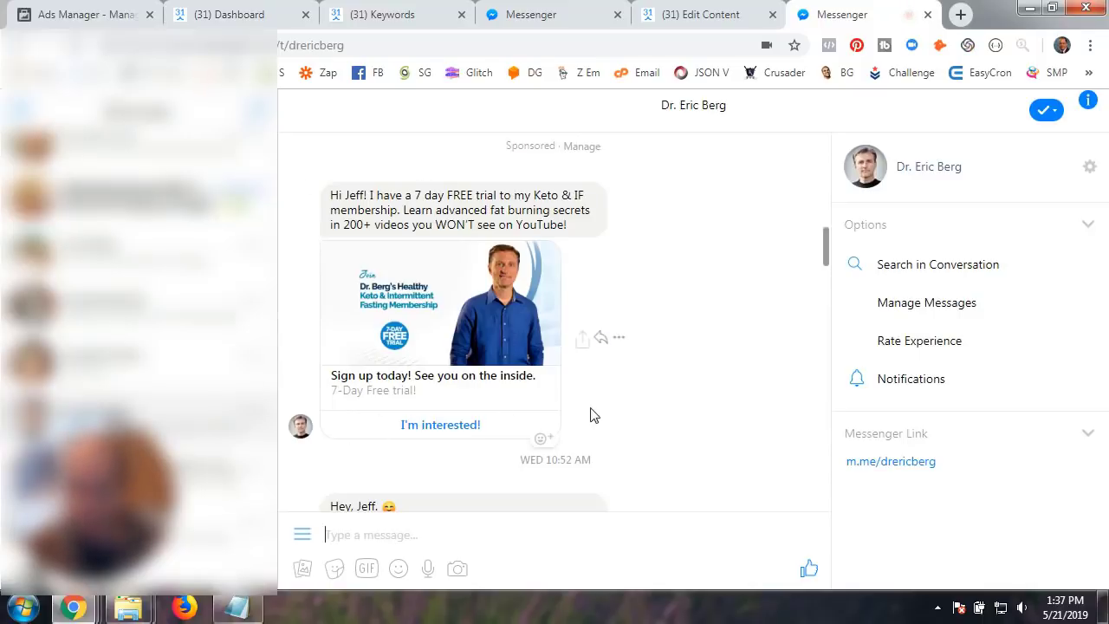
left_click_drag(95, 503, 962, 195)
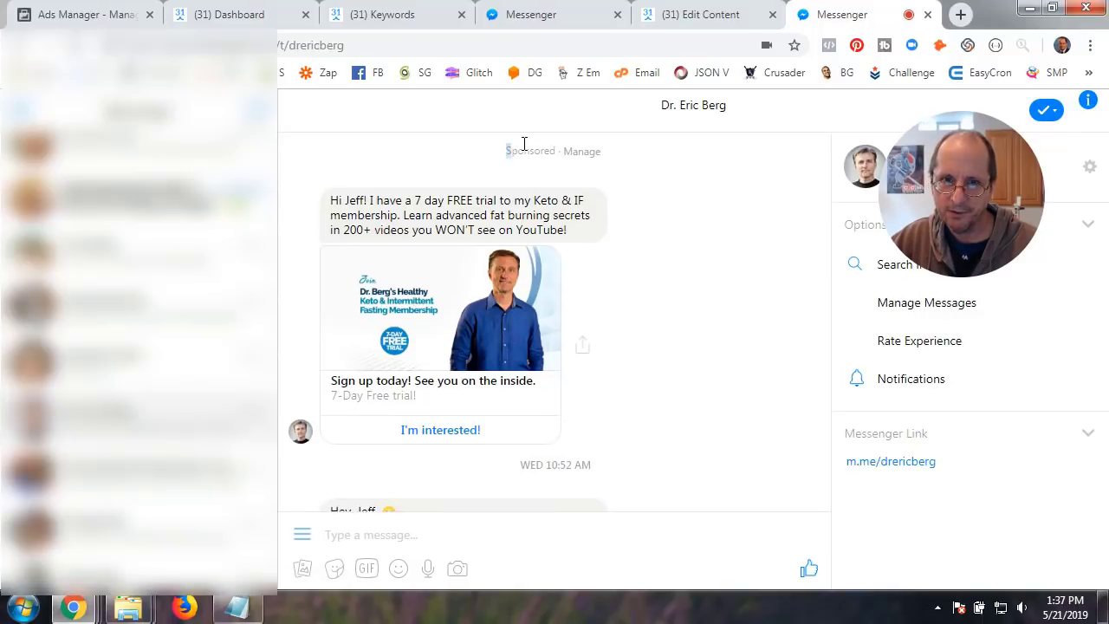
left_click_drag(523, 148, 479, 300)
key("ctrl+c")
scroll(479, 300, "down", 2)
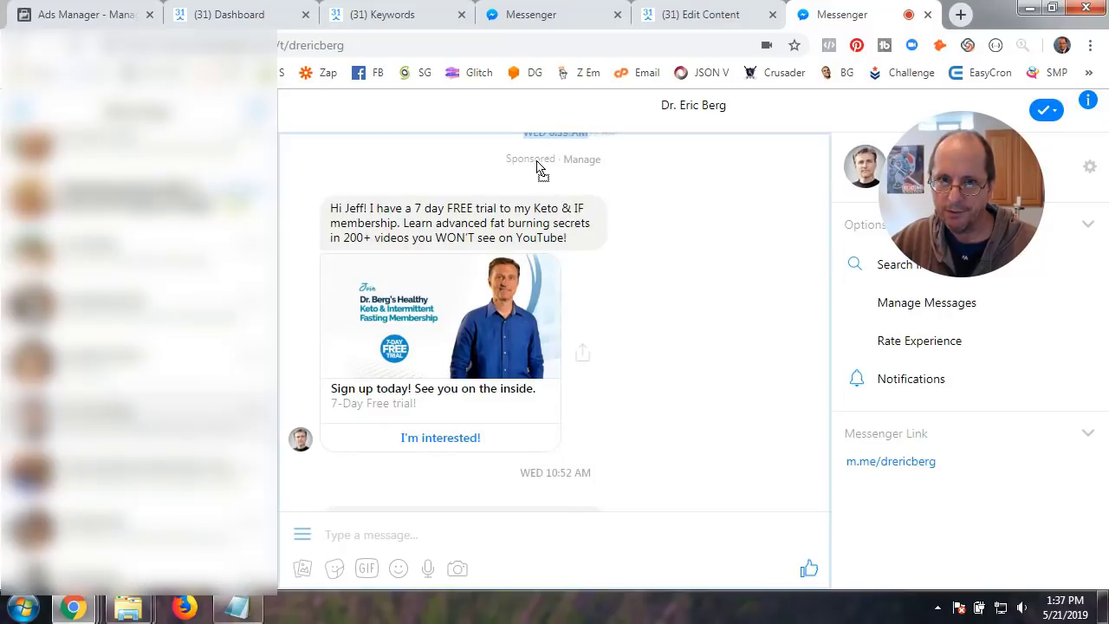
key("ctrl+v")
left_click_drag(555, 159, 508, 168)
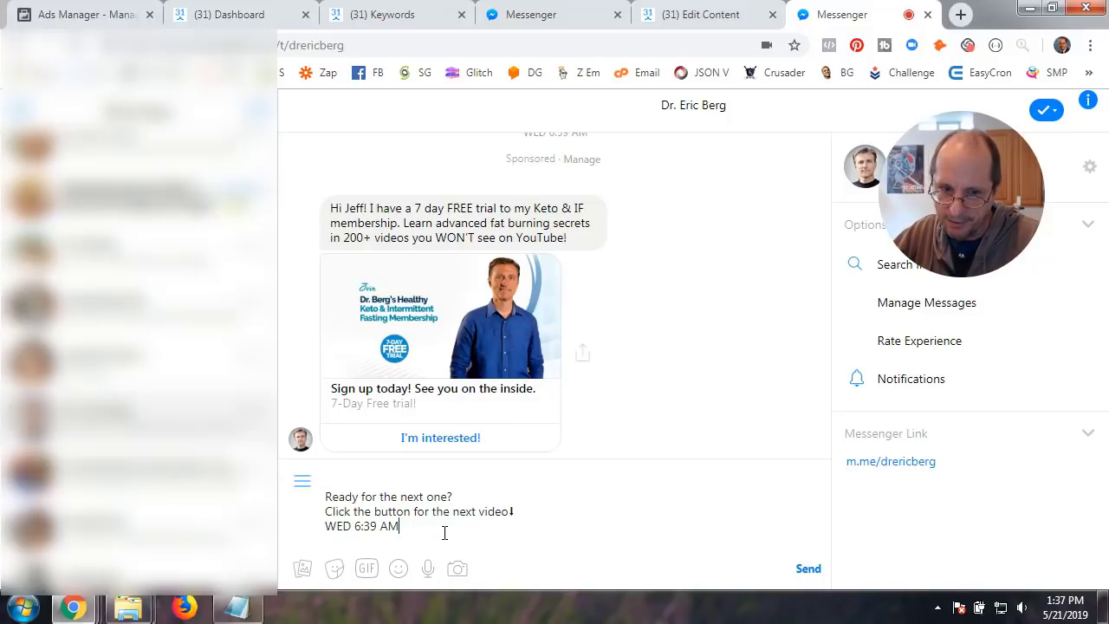
left_click_drag(446, 529, 305, 505)
key("BackSpace")
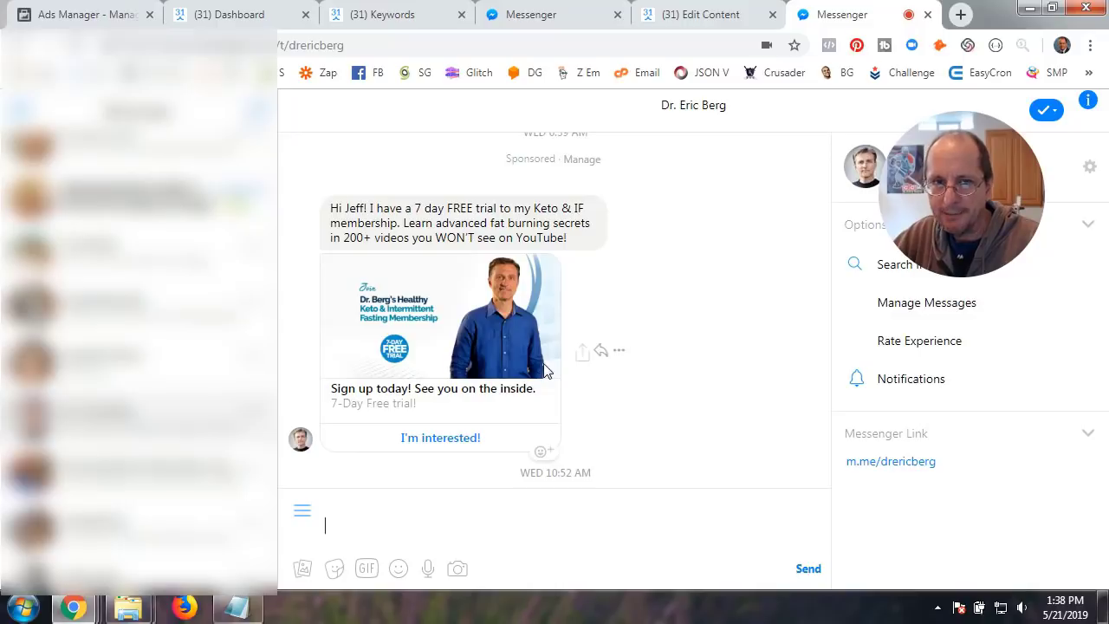
left_click(228, 18)
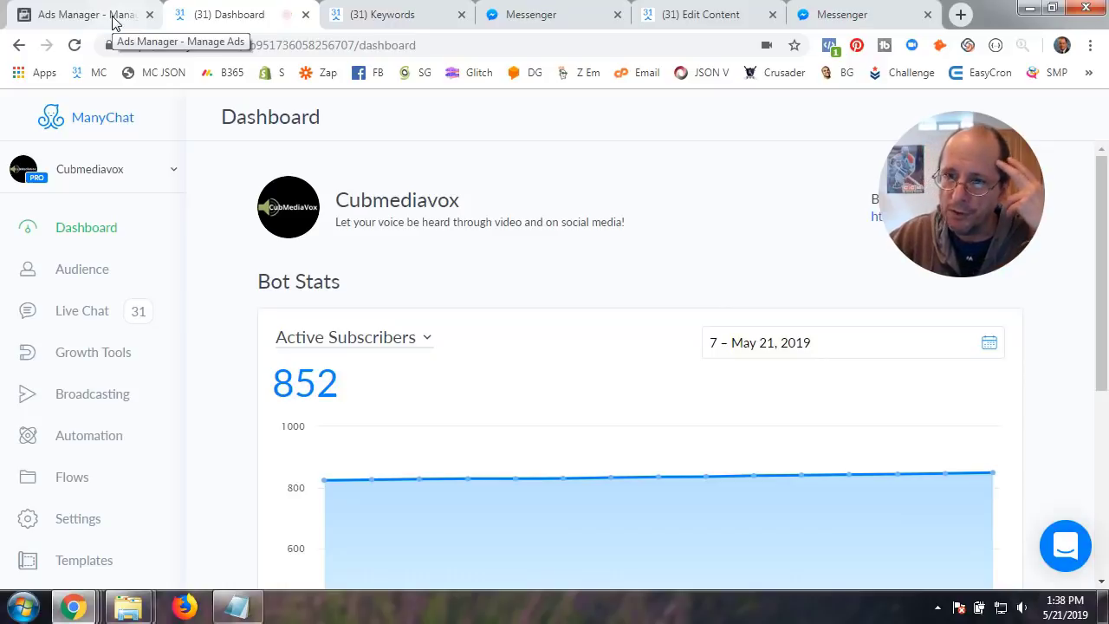
Shrink the Ads Manager campaign objective page to 90% zoom.
left_click(116, 17)
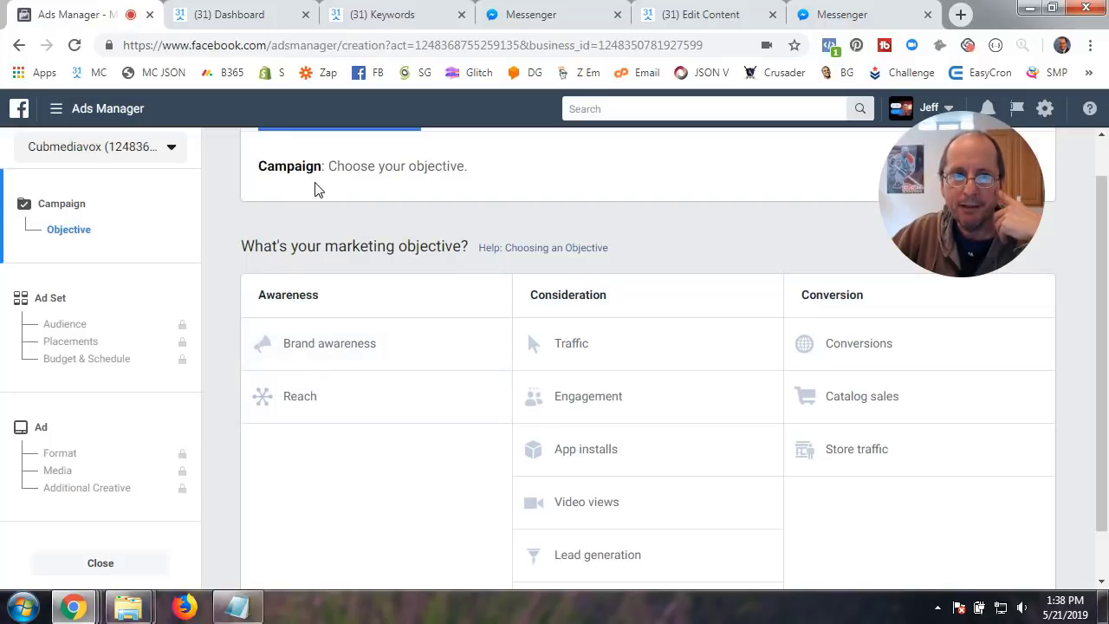
scroll(681, 511, "down", 1)
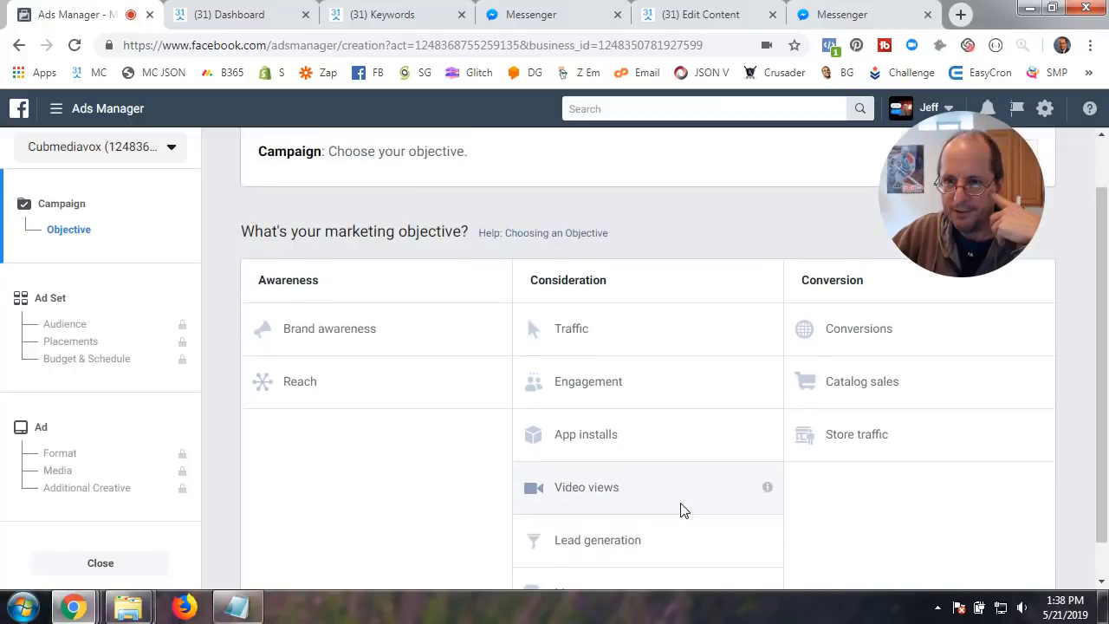
mouse_move(768, 381)
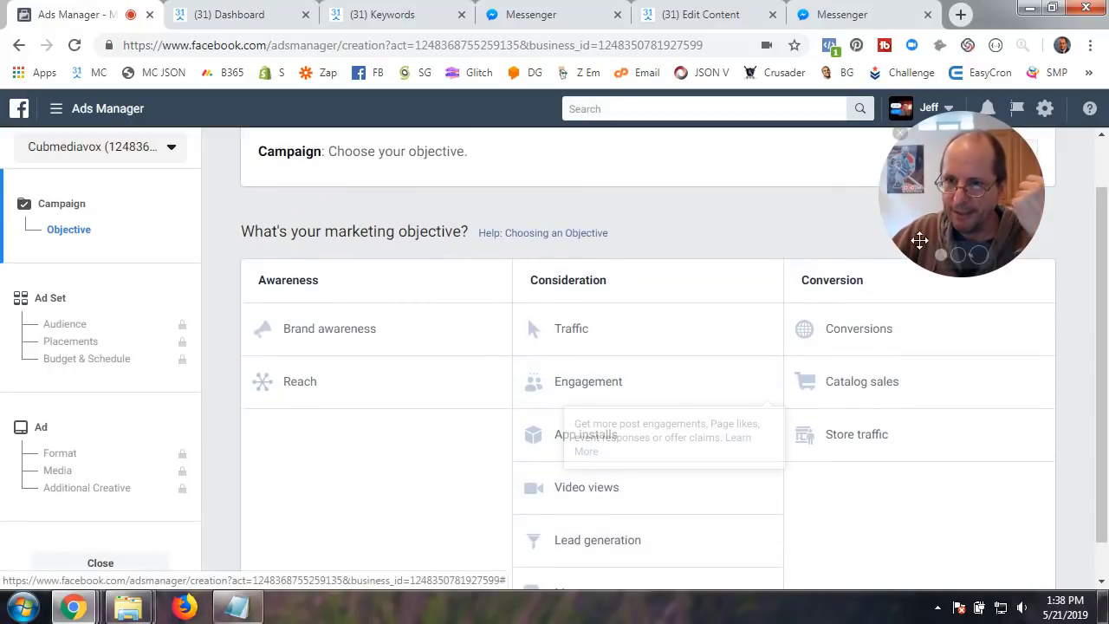
left_click_drag(943, 212, 865, 304)
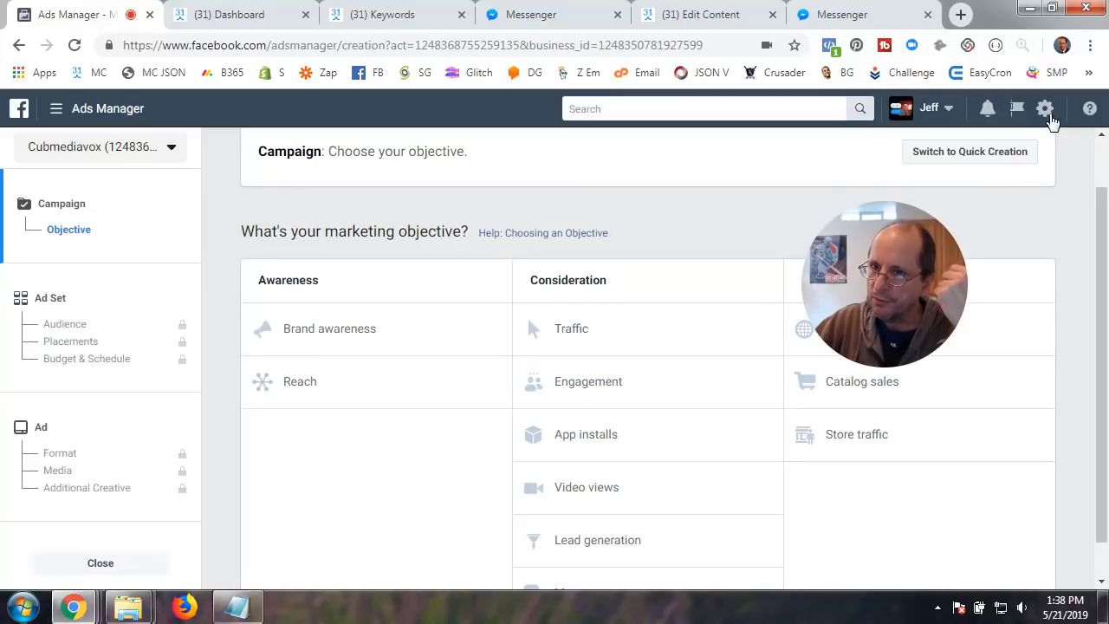
left_click(1091, 45)
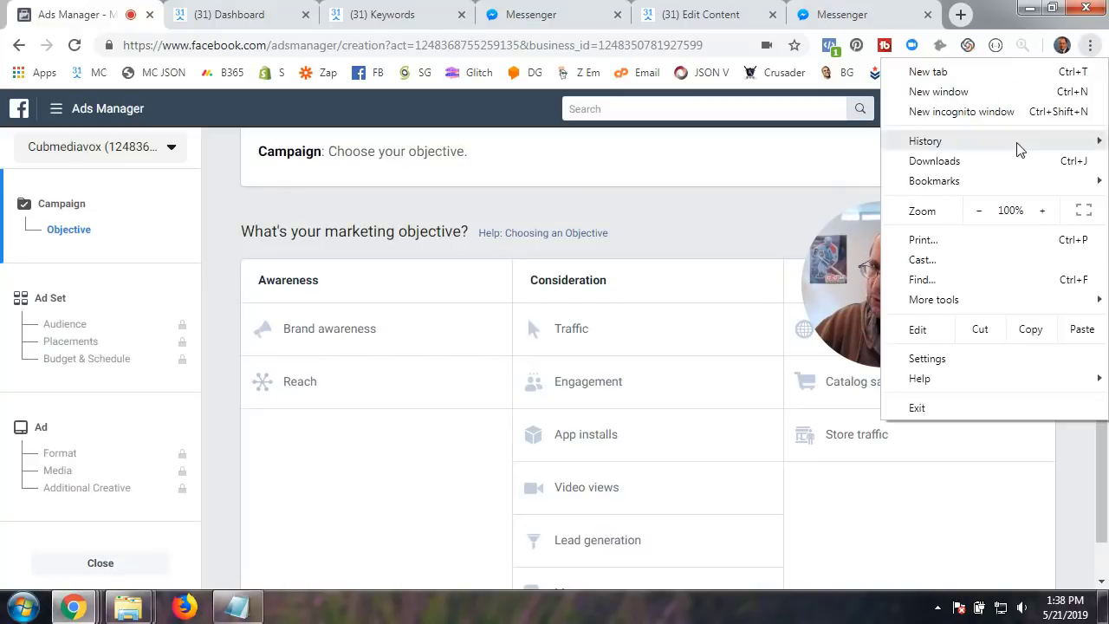
left_click(979, 210)
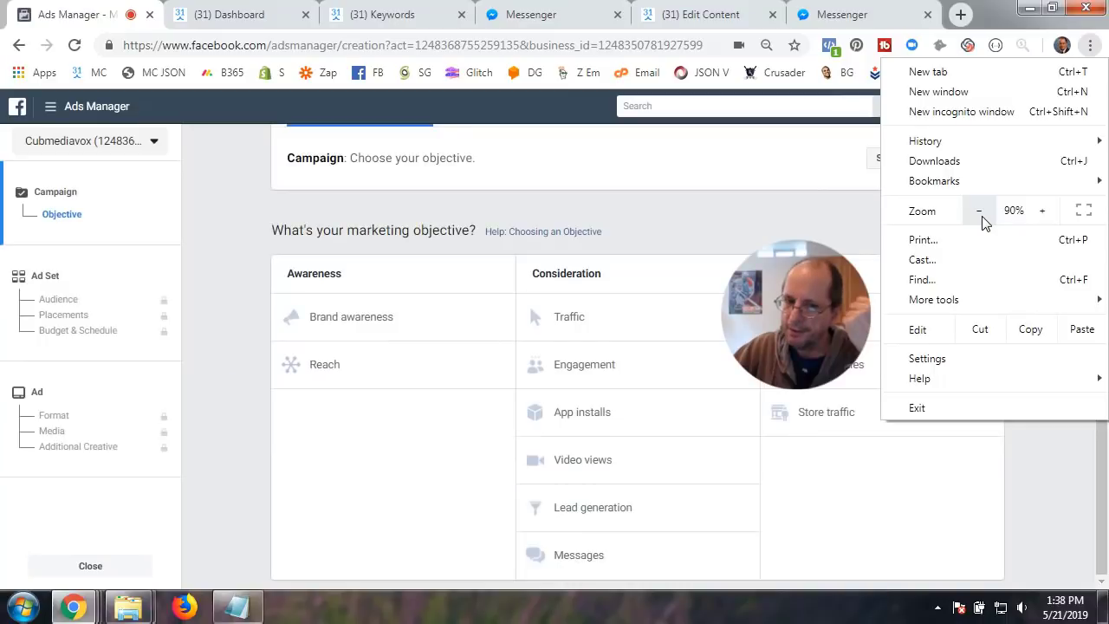
left_click(802, 208)
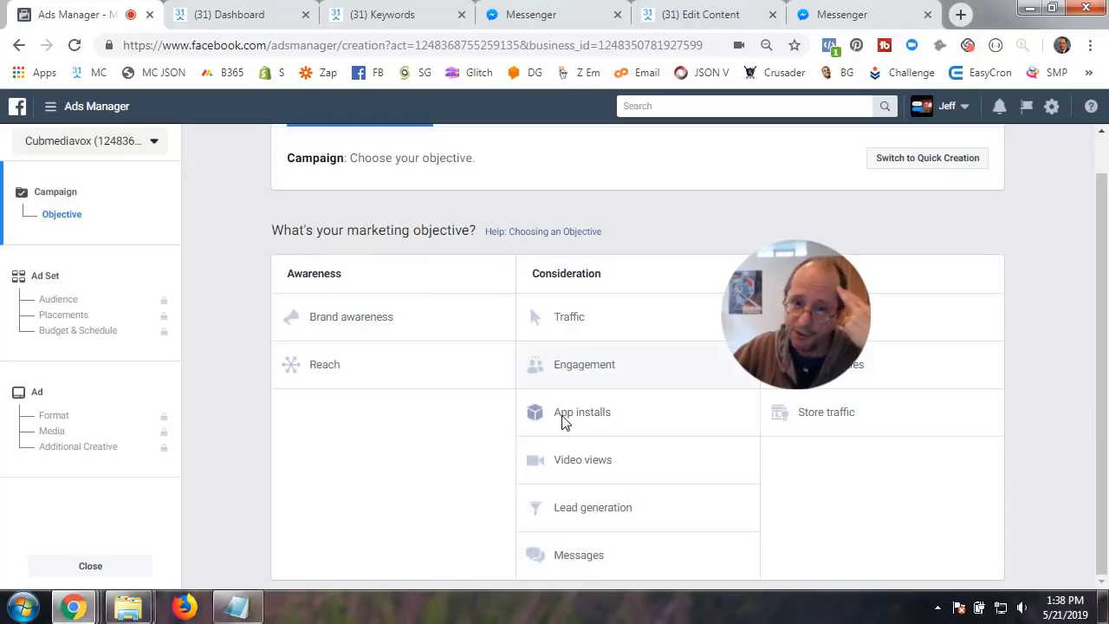
Choose the Messages objective and rename the campaign to 'Test Sponsored Message'.
left_click(587, 567)
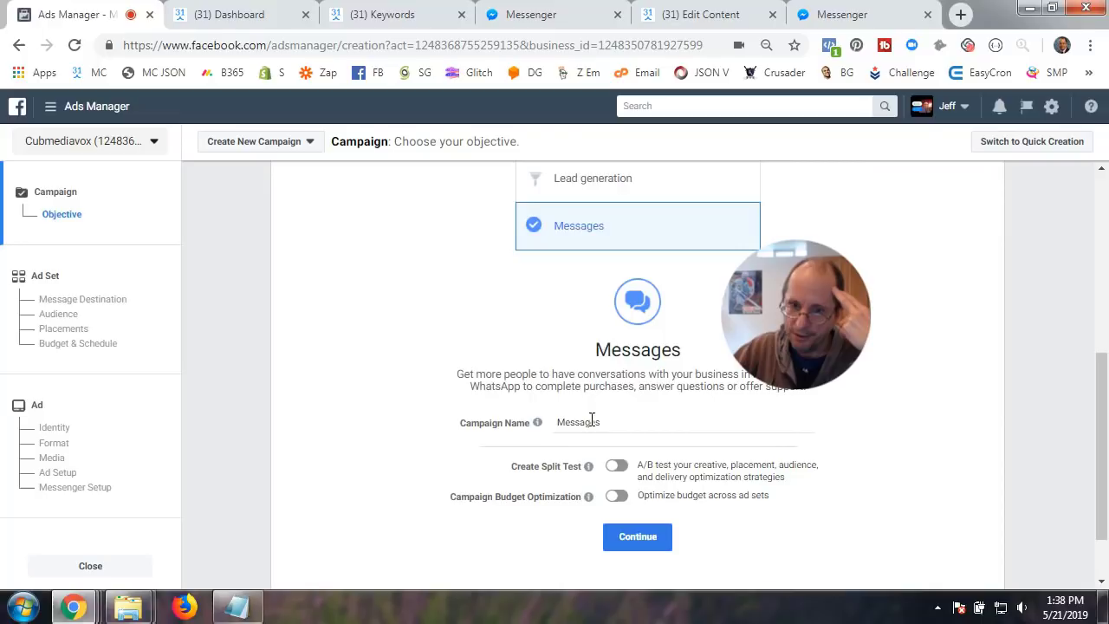
left_click(592, 421)
left_click_drag(624, 420, 557, 423)
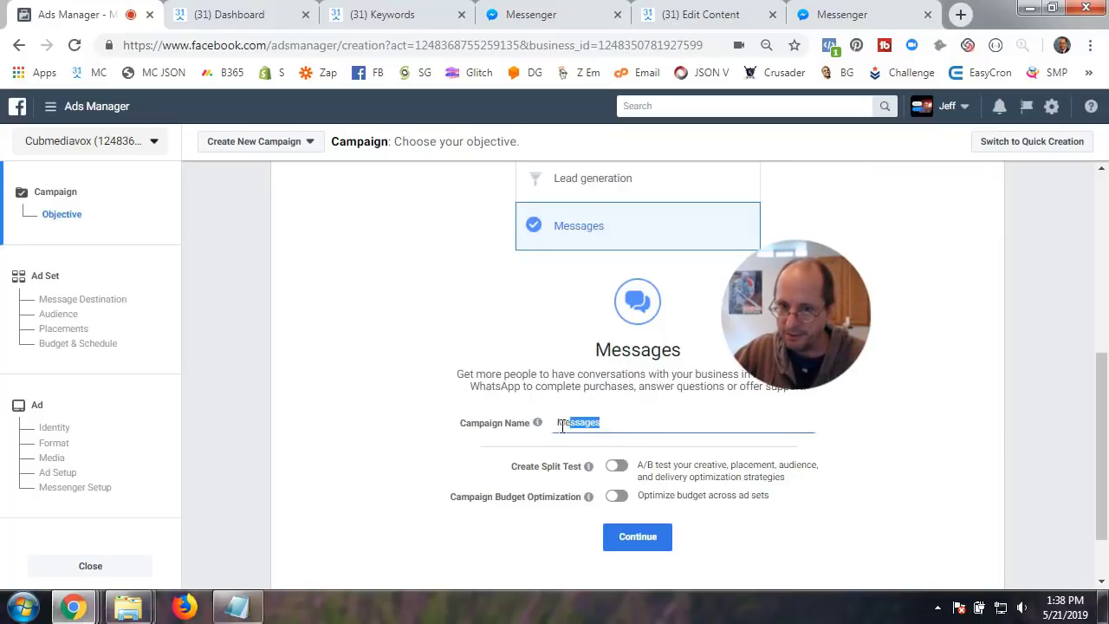
mouse_move(537, 424)
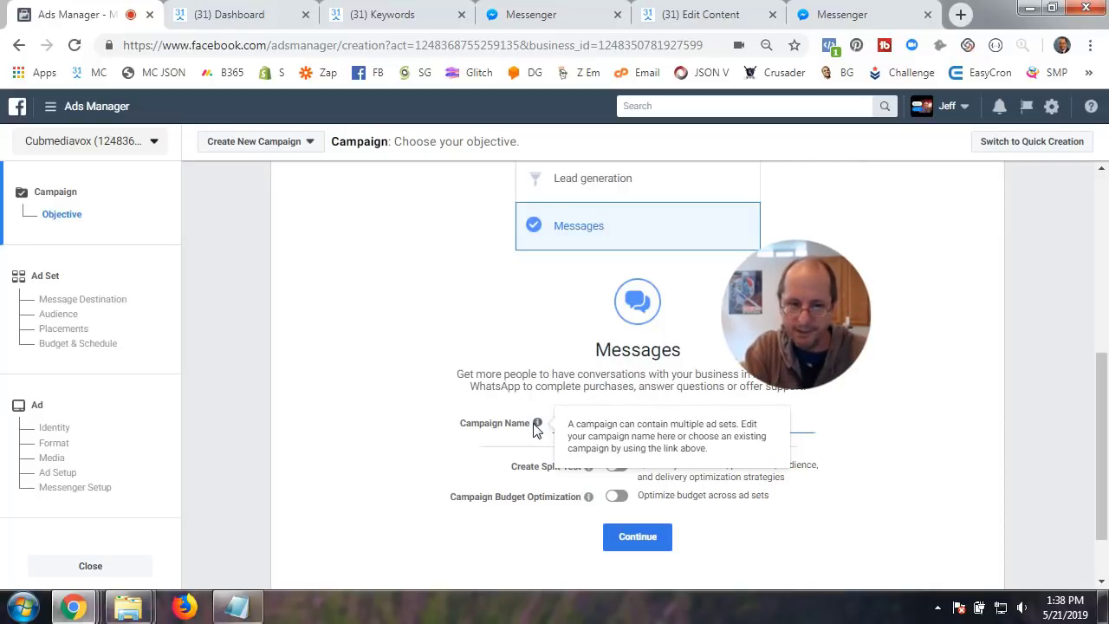
type("Test")
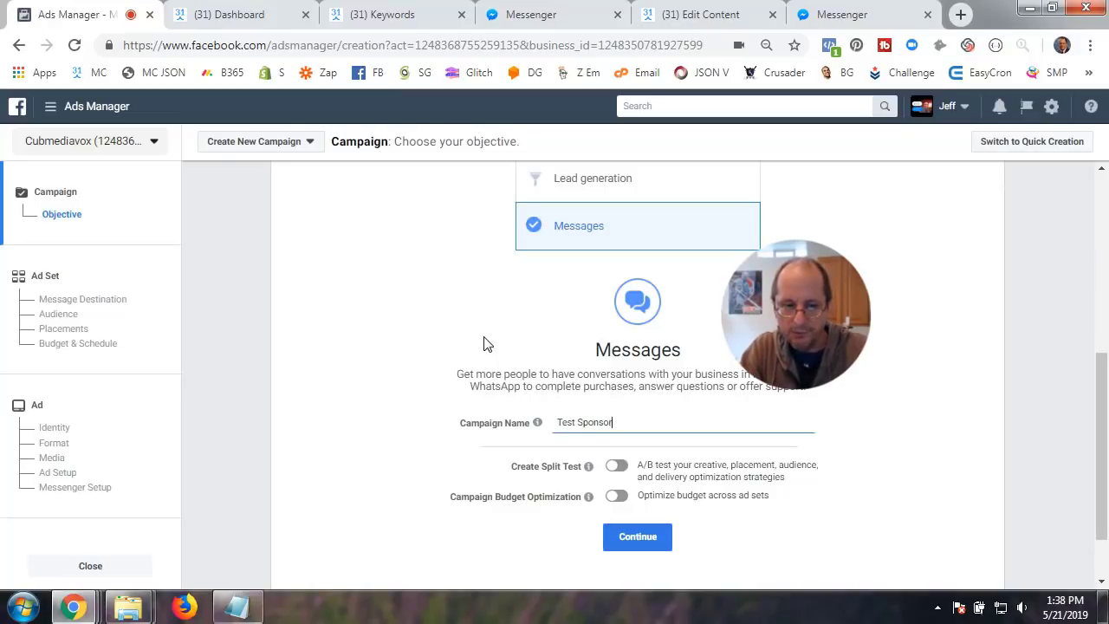
type("Sponsored Me")
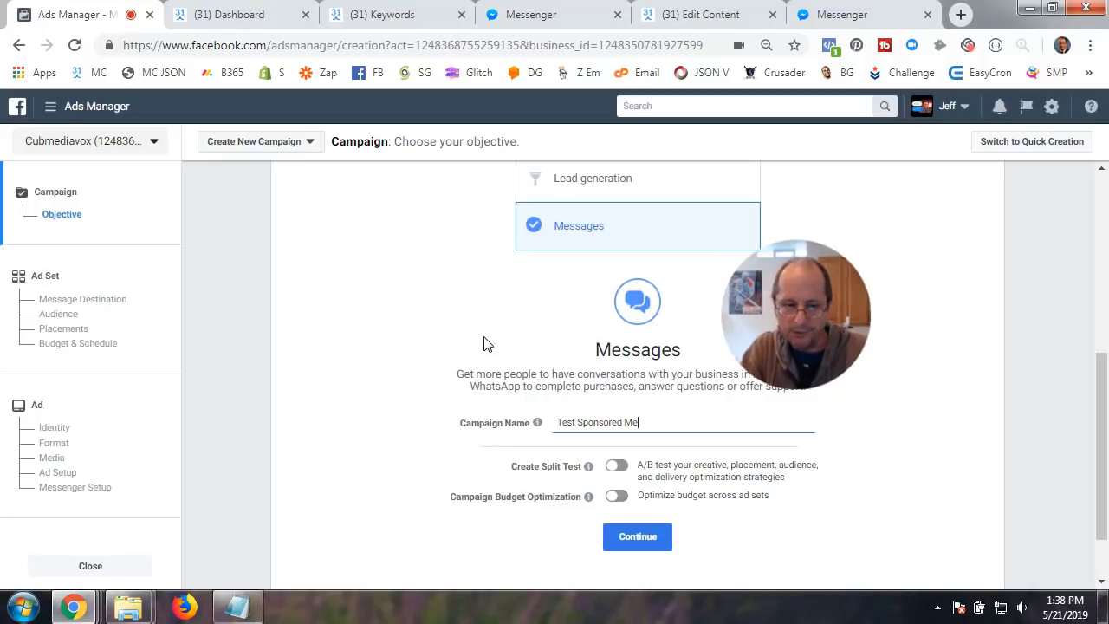
type("ssage")
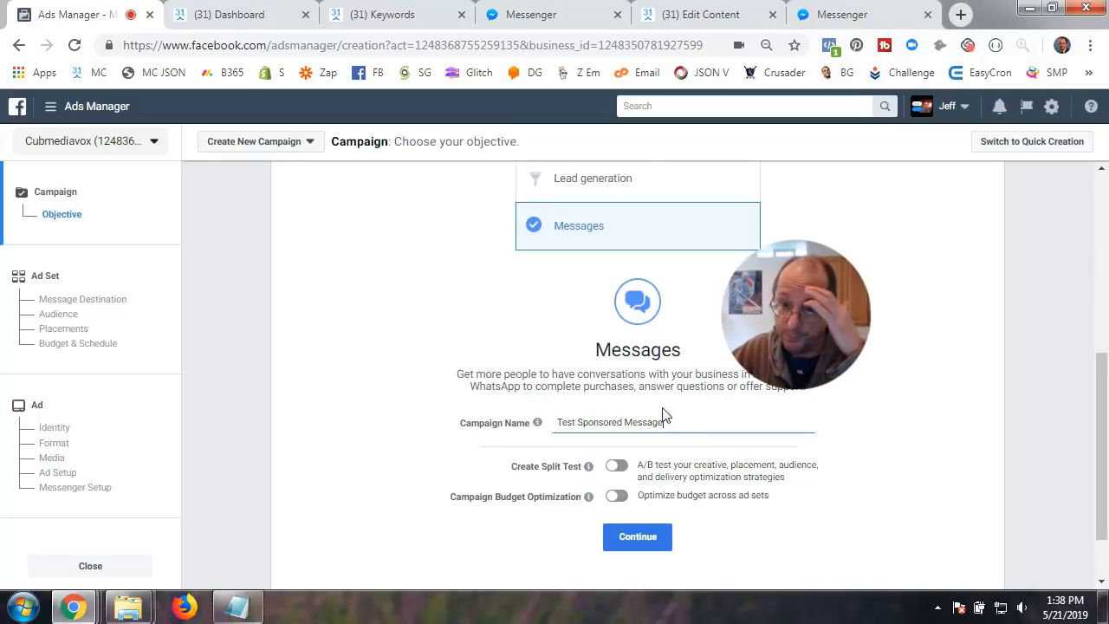
Continue to the ad set, restore page zoom to 100%, and scroll to Message Destination.
left_click(649, 544)
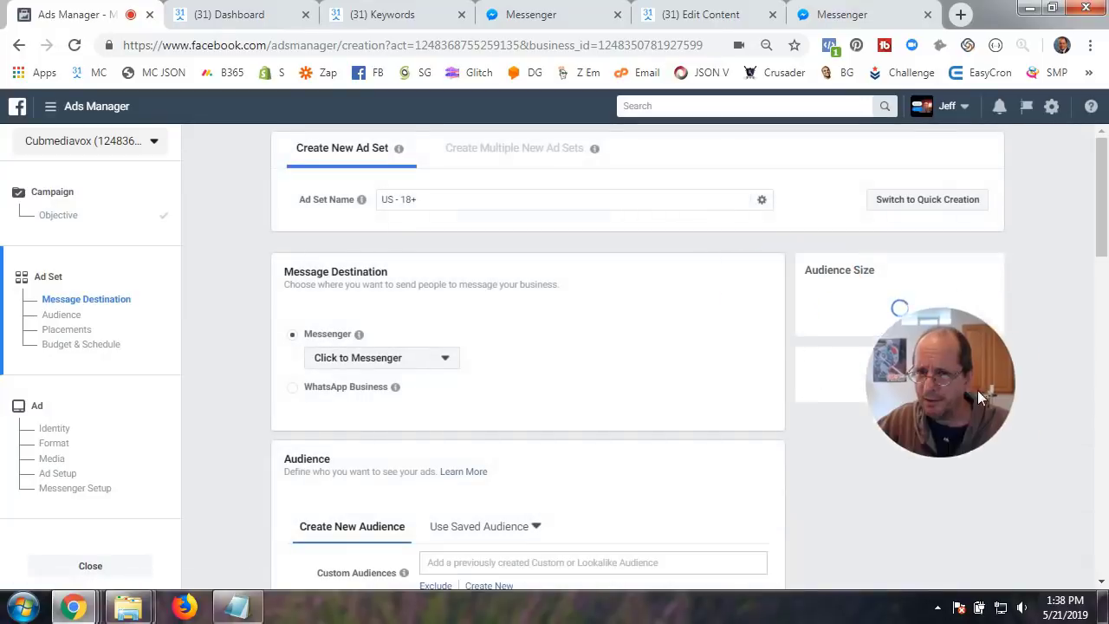
left_click_drag(980, 397, 155, 206)
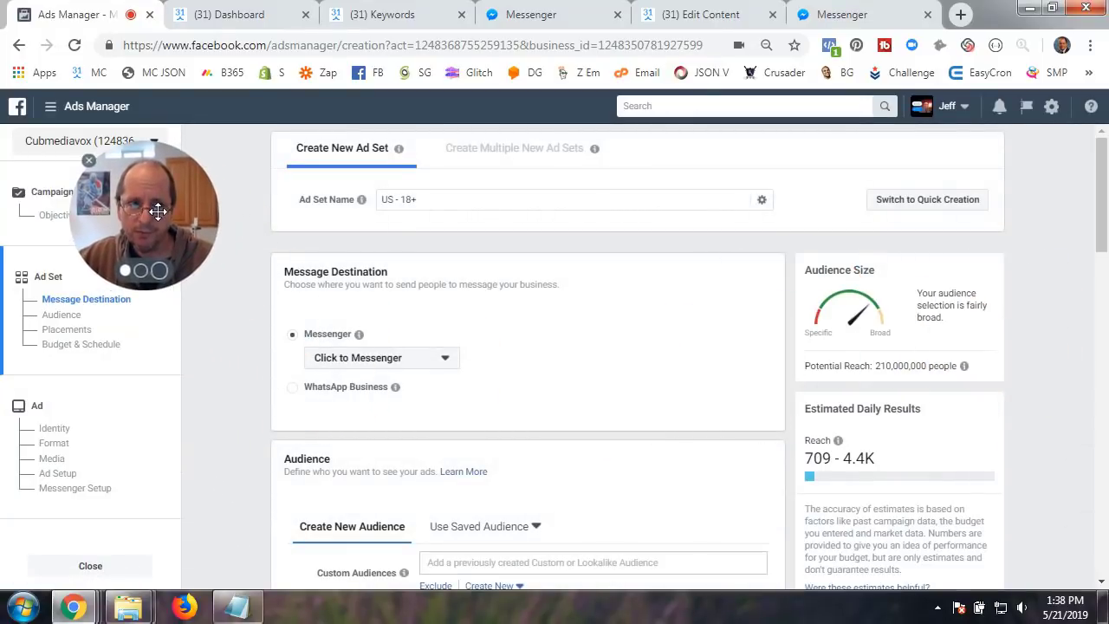
left_click(1090, 46)
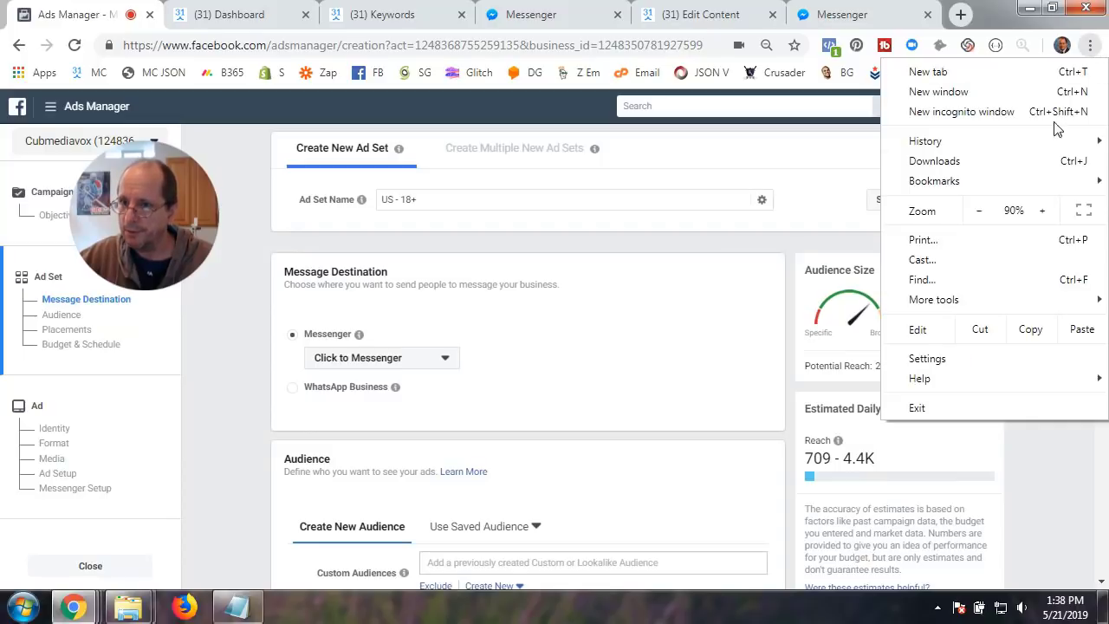
left_click(1042, 212)
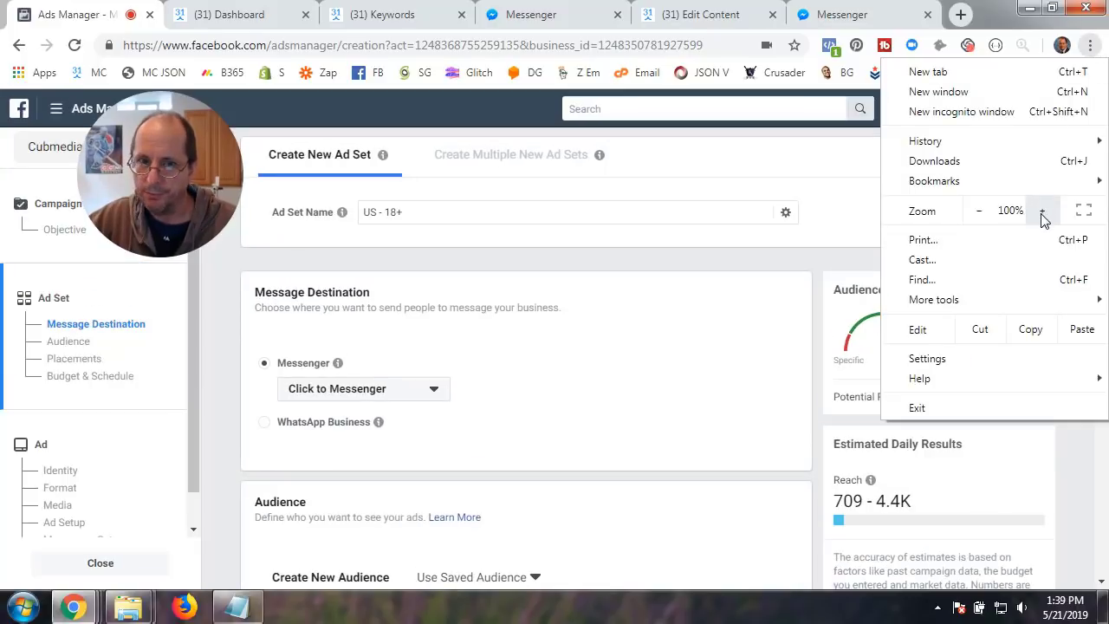
left_click(828, 277)
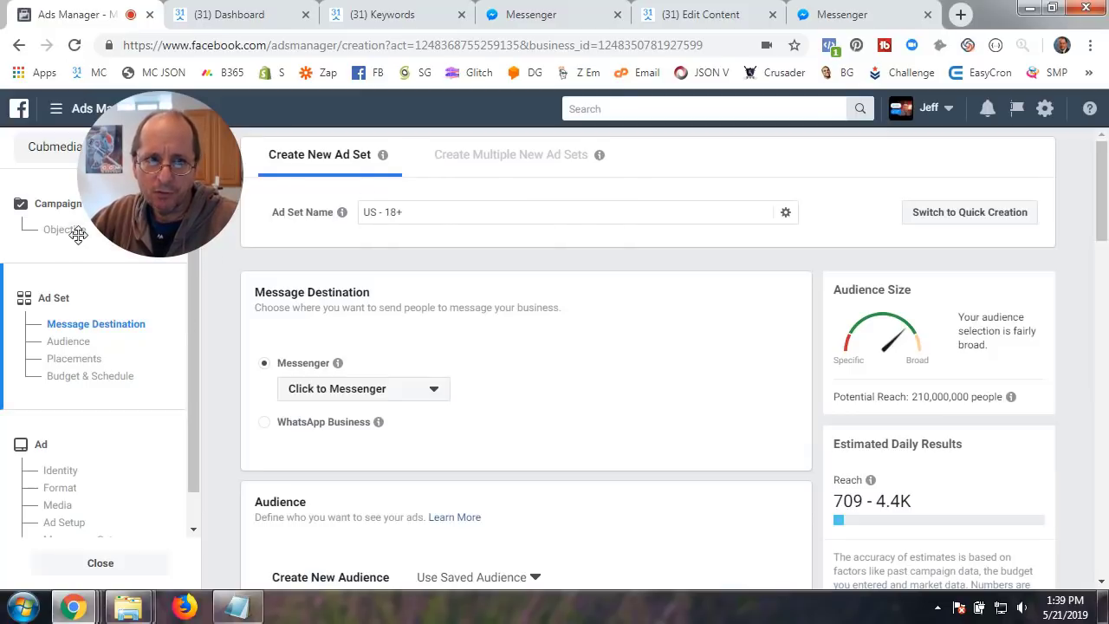
left_click_drag(166, 182, 134, 210)
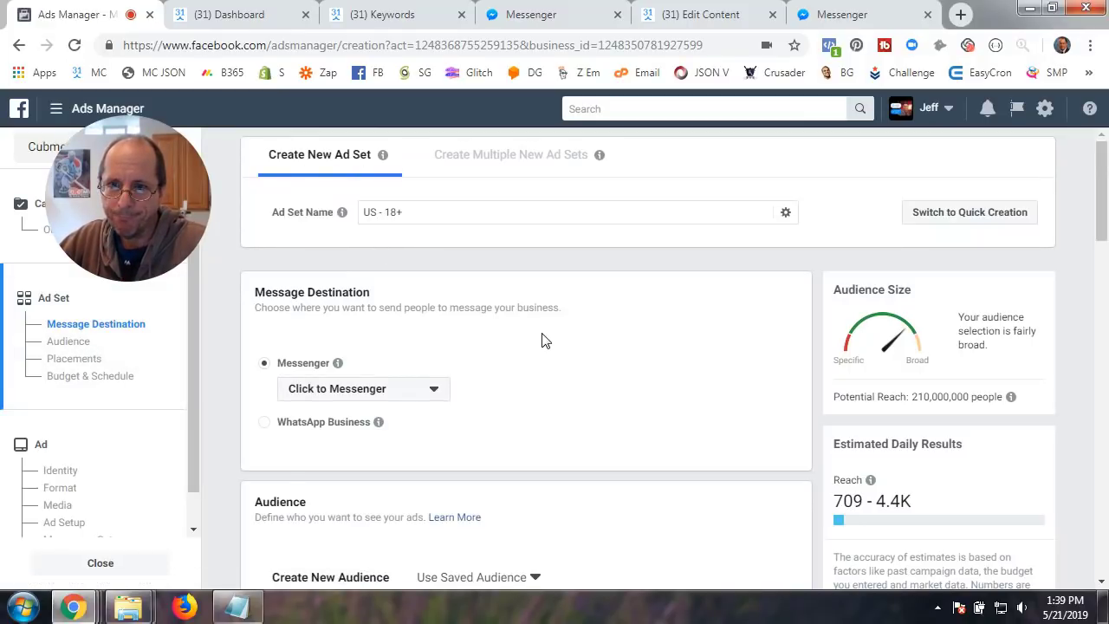
scroll(530, 382, "down", 1)
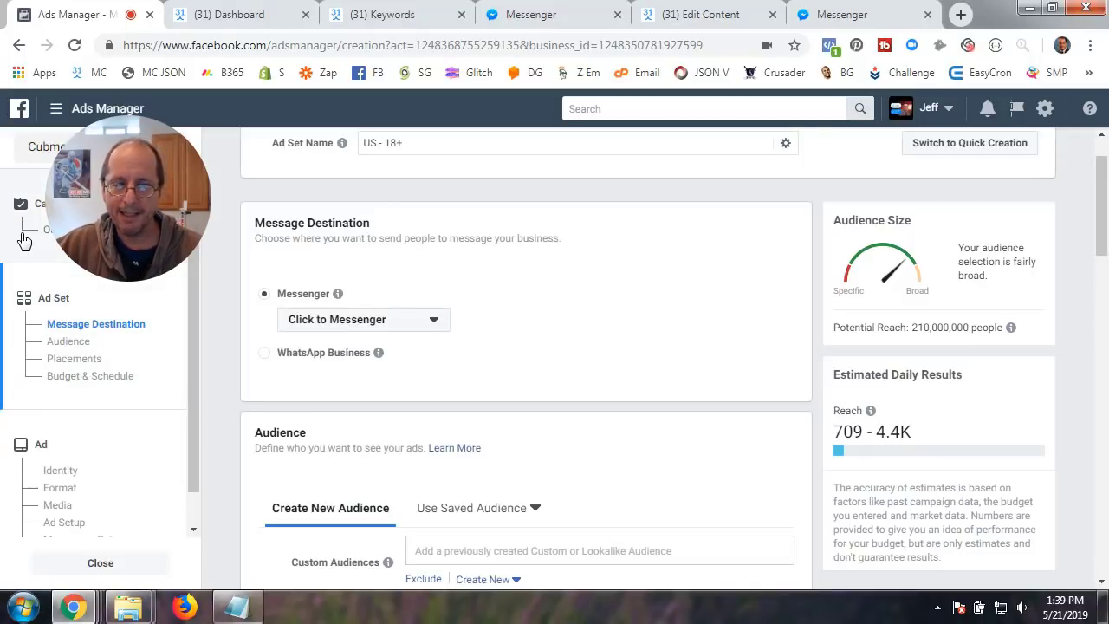
left_click(434, 322)
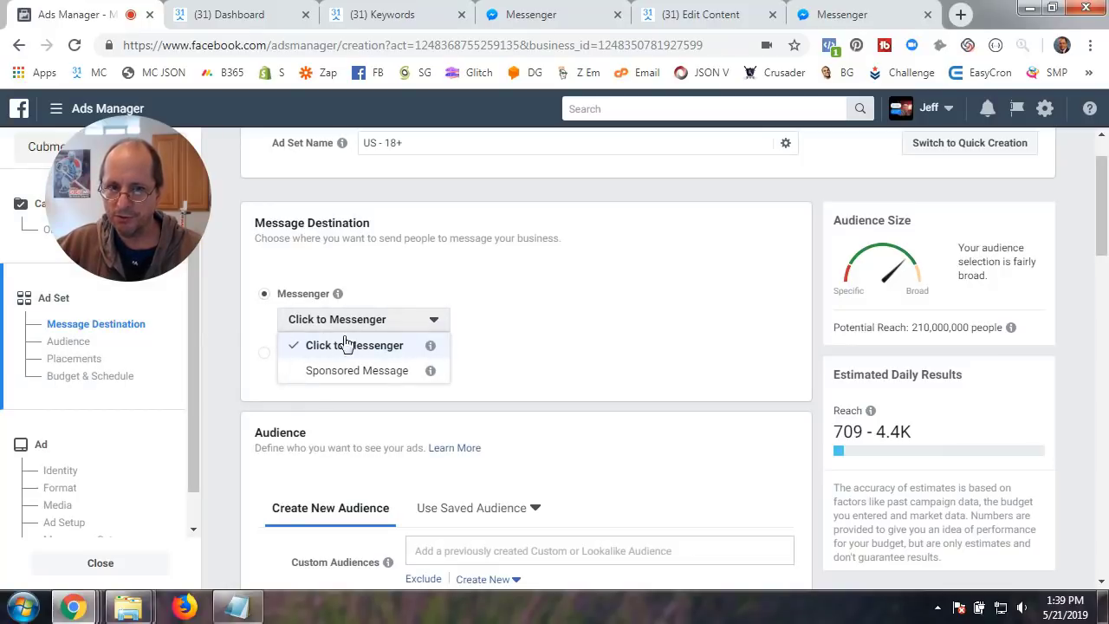
left_click(346, 373)
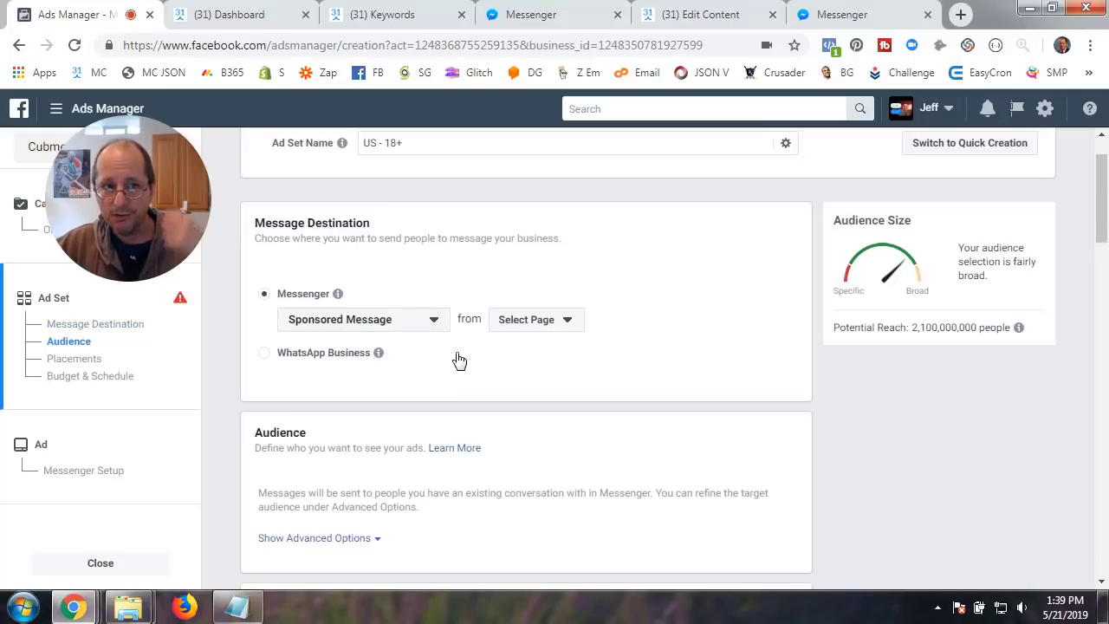
left_click(557, 325)
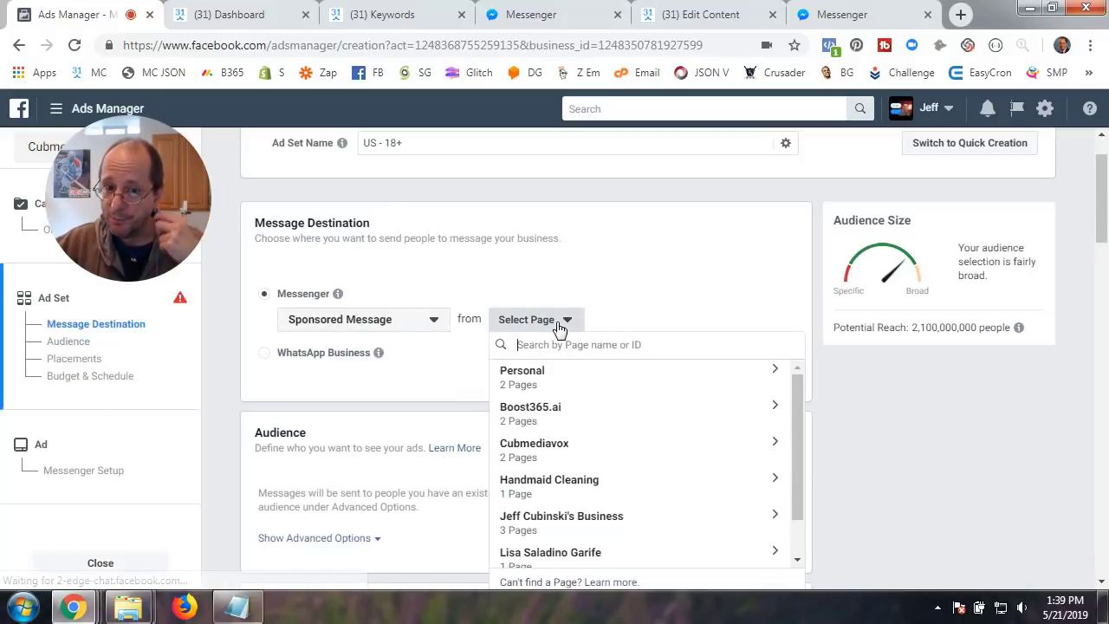
left_click(555, 451)
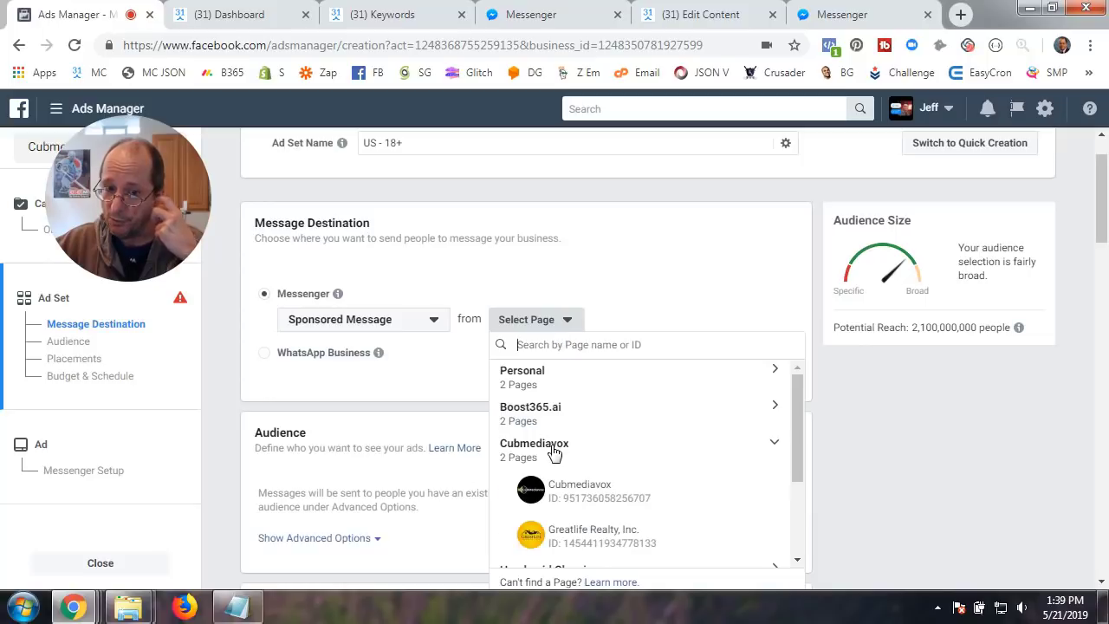
left_click(580, 497)
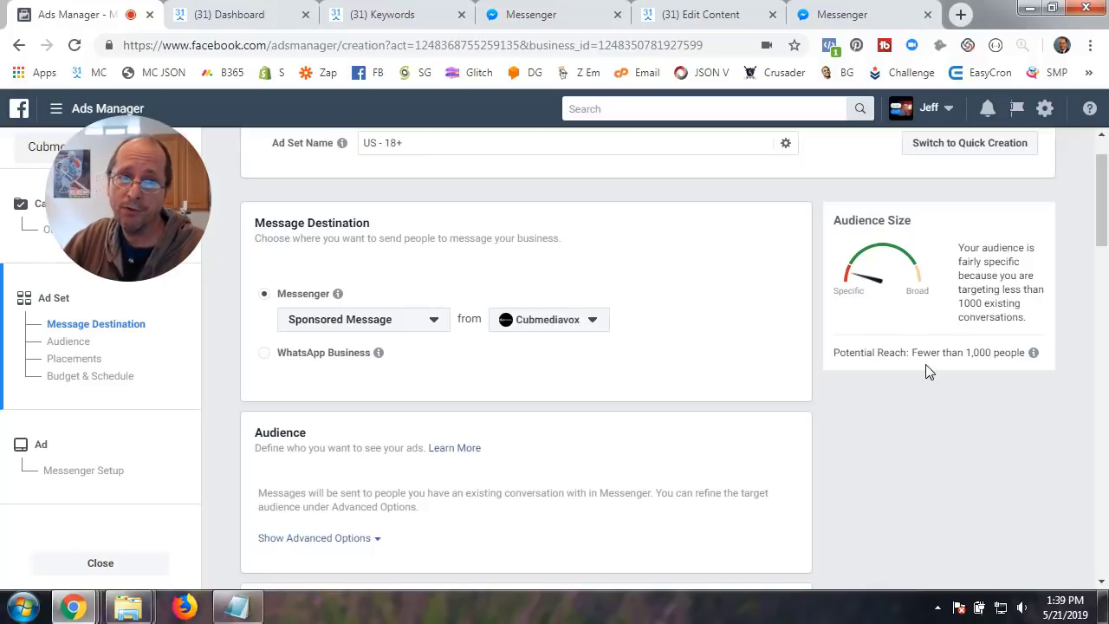
left_click(243, 19)
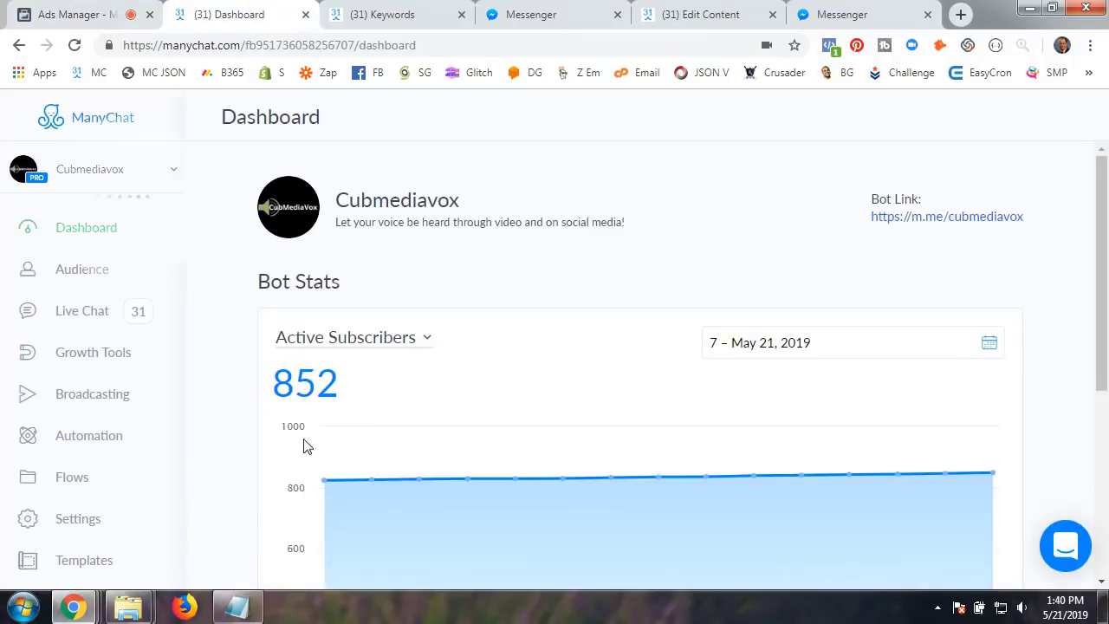
left_click(98, 23)
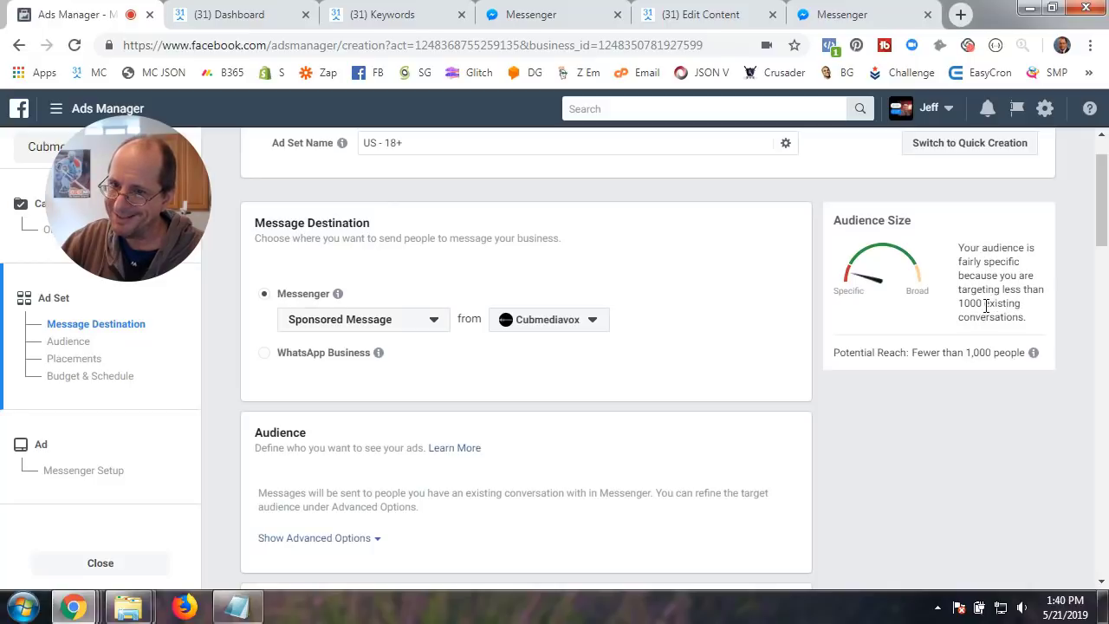
left_click_drag(985, 303, 1026, 322)
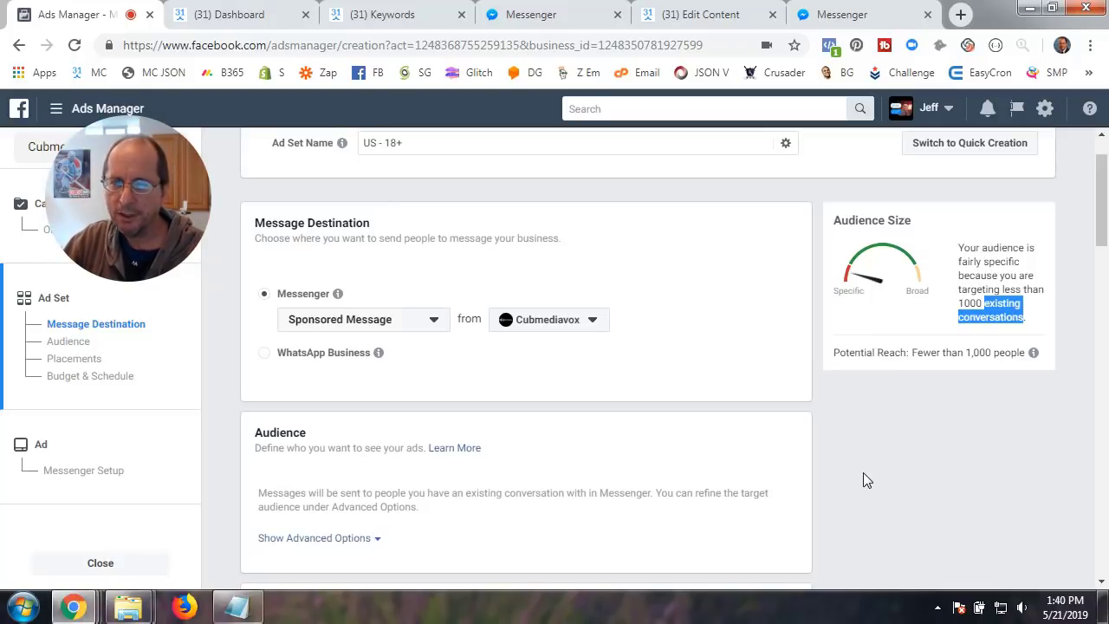
Scroll to the Audience card and expand its Show Advanced Options targeting fields.
left_click(841, 431)
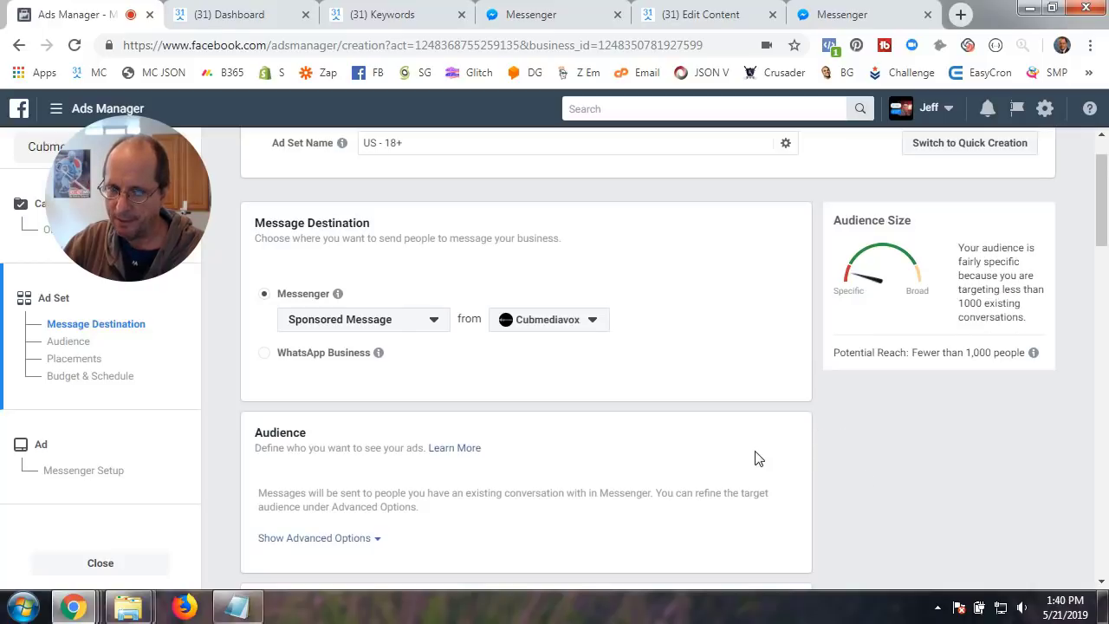
scroll(755, 457, "down", 1)
scroll(795, 453, "down", 2)
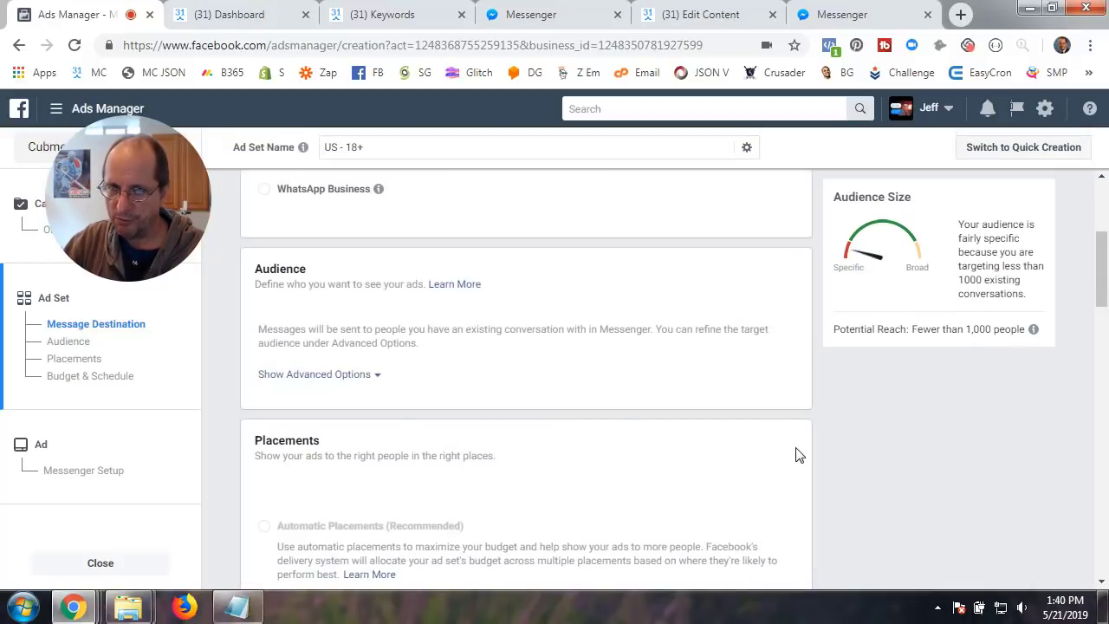
scroll(798, 453, "up", 2)
scroll(785, 439, "down", 2)
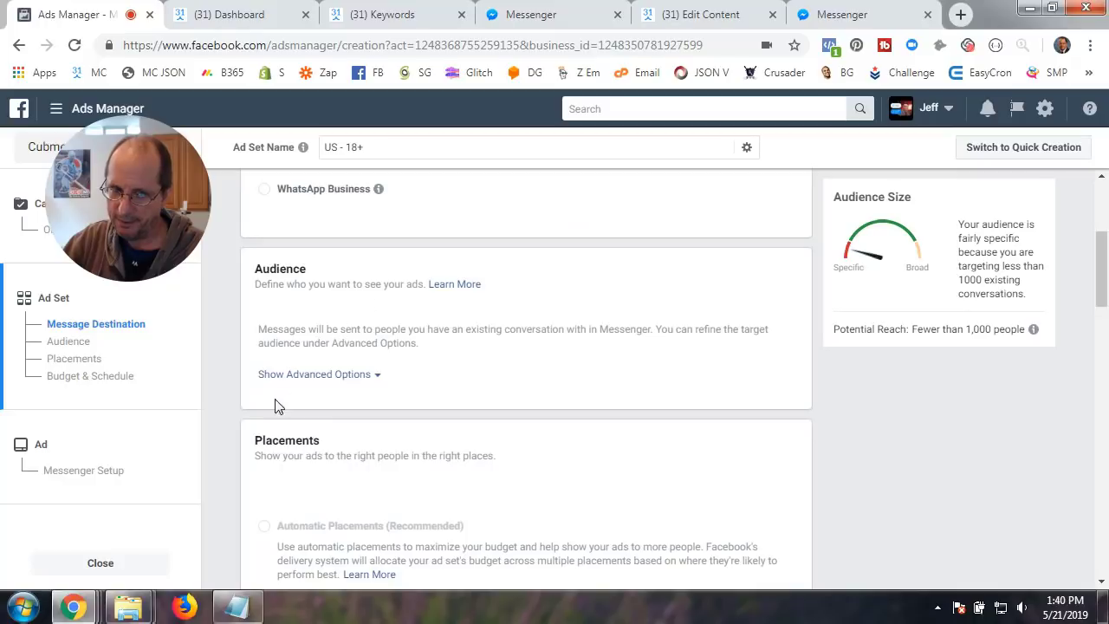
left_click(336, 379)
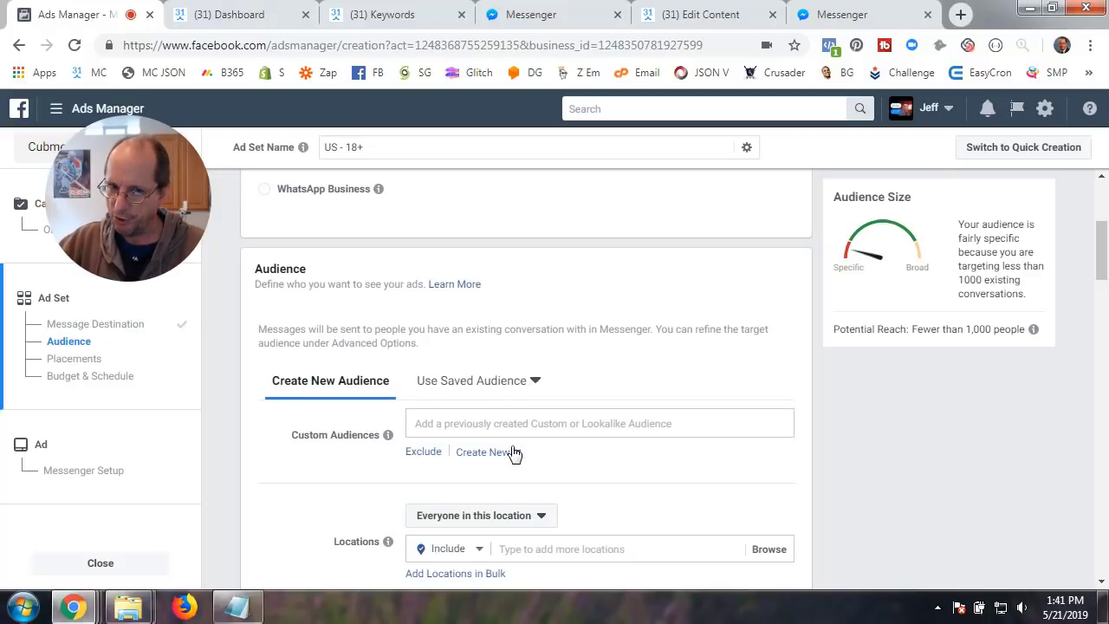
Check the saved audiences list, then close it without choosing one.
scroll(515, 452, "down", 3)
left_click(504, 238)
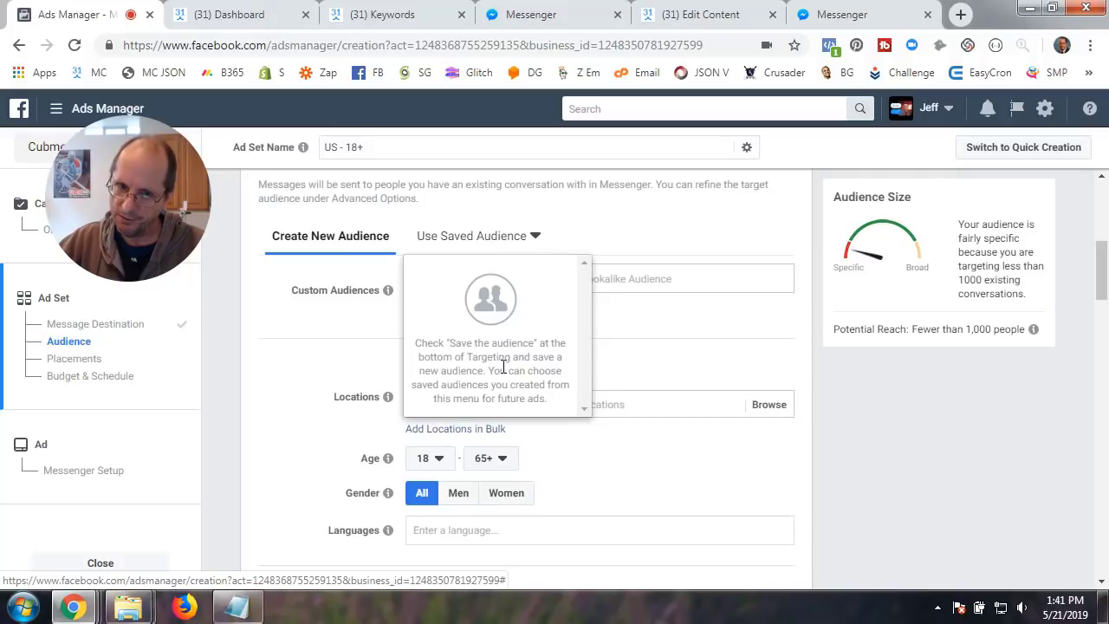
left_click(656, 341)
scroll(354, 483, "down", 3)
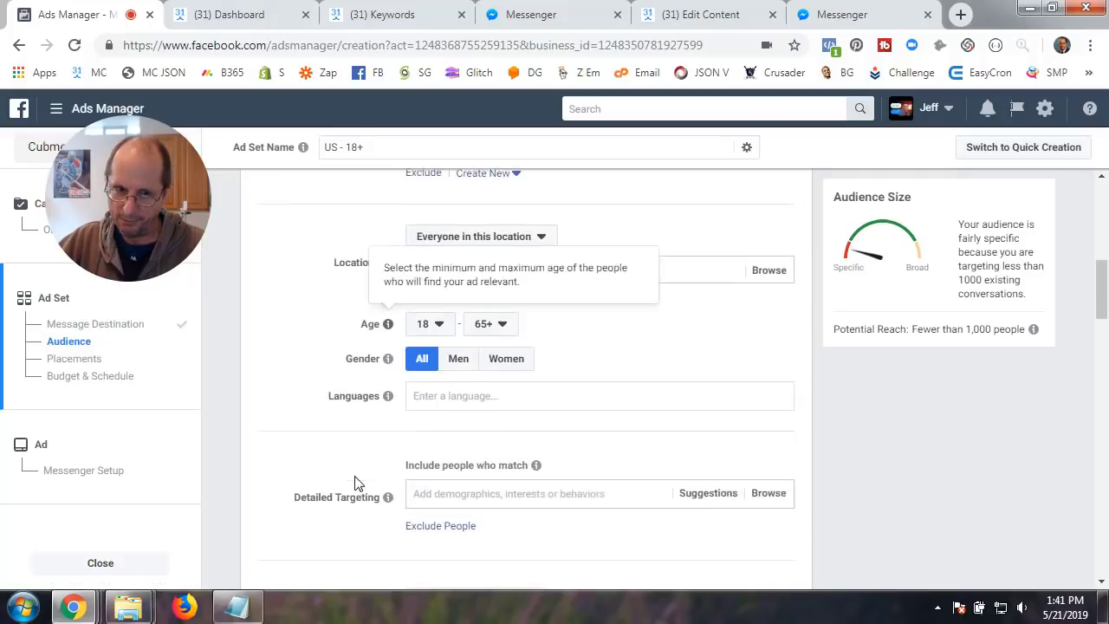
scroll(334, 485, "down", 3)
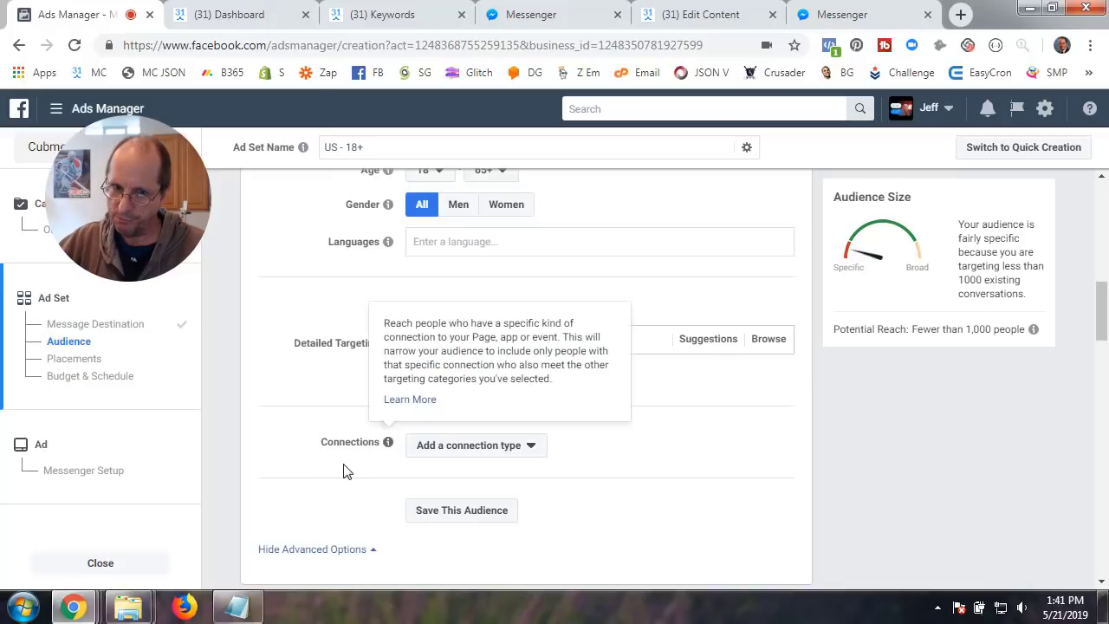
scroll(345, 469, "down", 3)
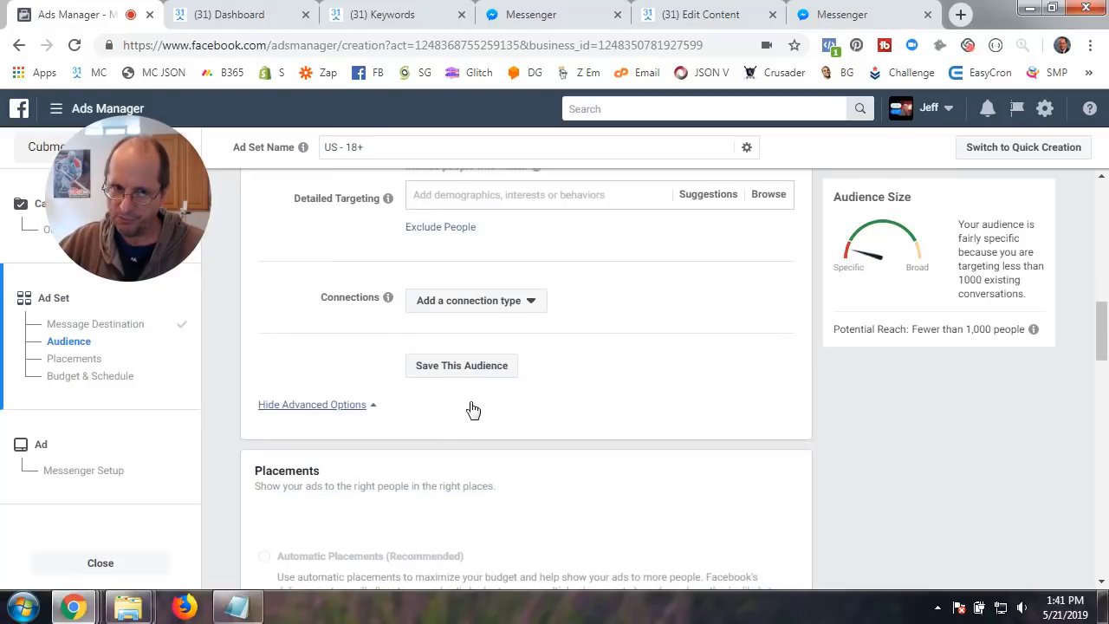
scroll(394, 456, "up", 6)
scroll(392, 457, "up", 3)
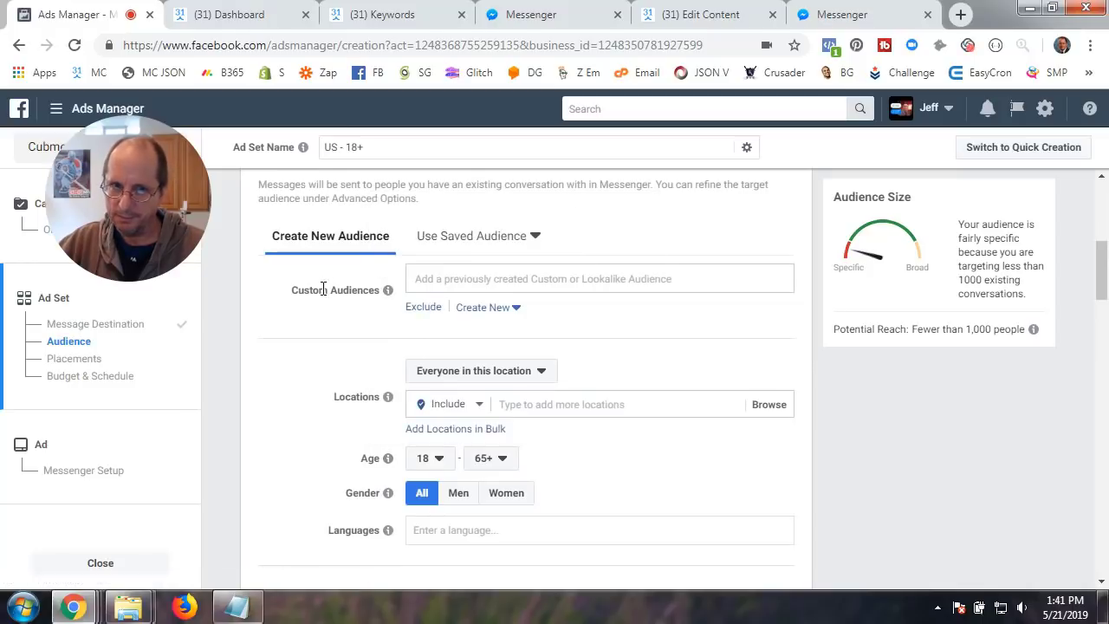
Add the subscribers customer list to Custom Audiences, open an Exclude field, then remove the list.
left_click(440, 272)
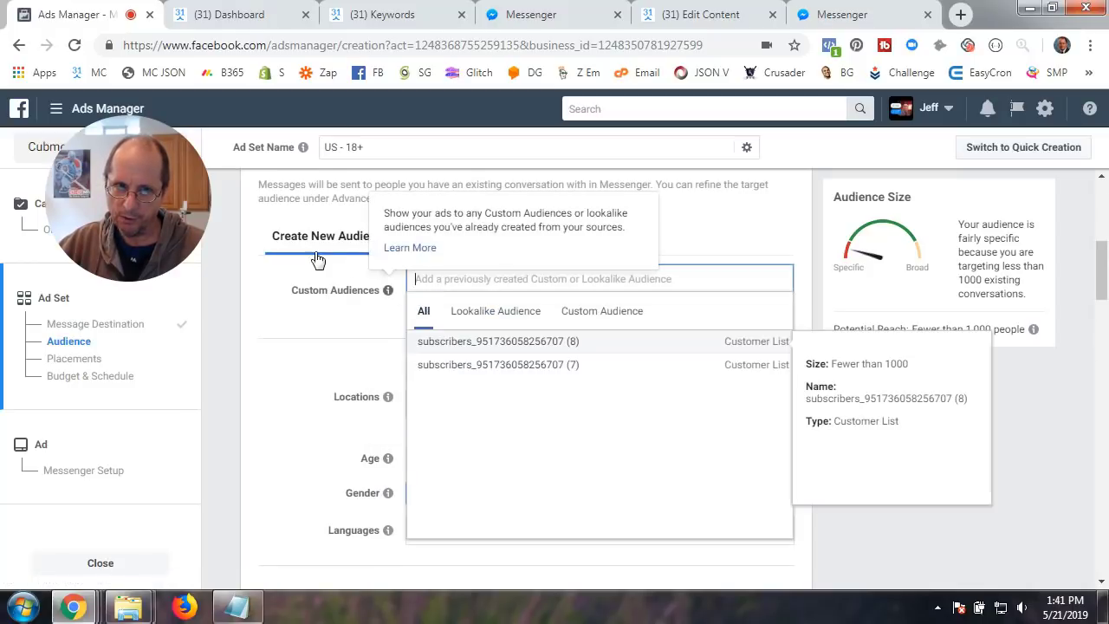
left_click(508, 345)
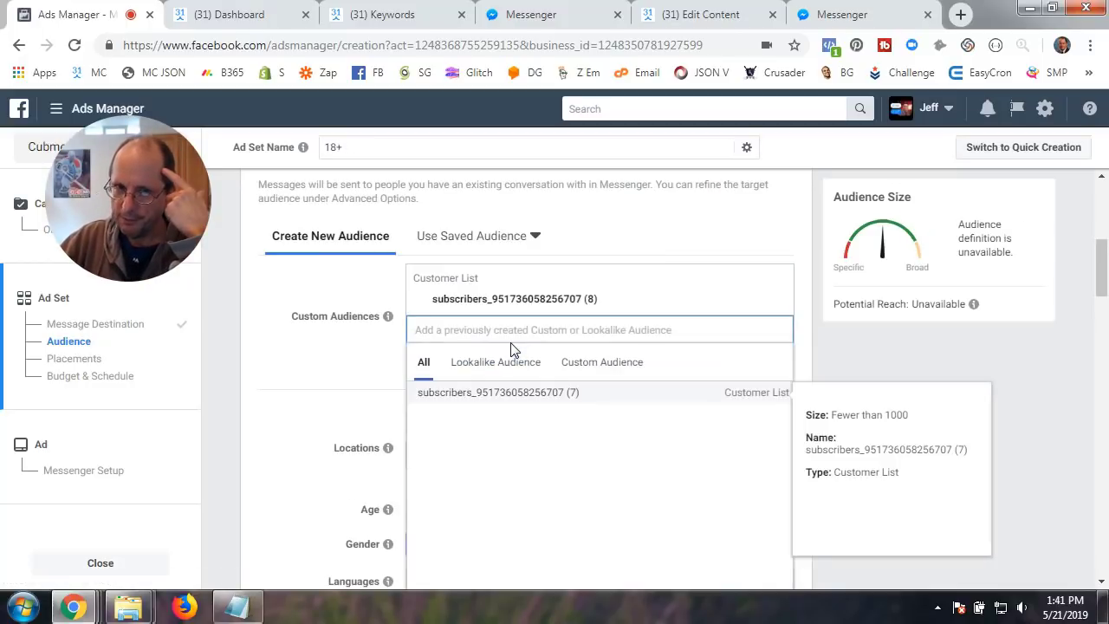
left_click(363, 378)
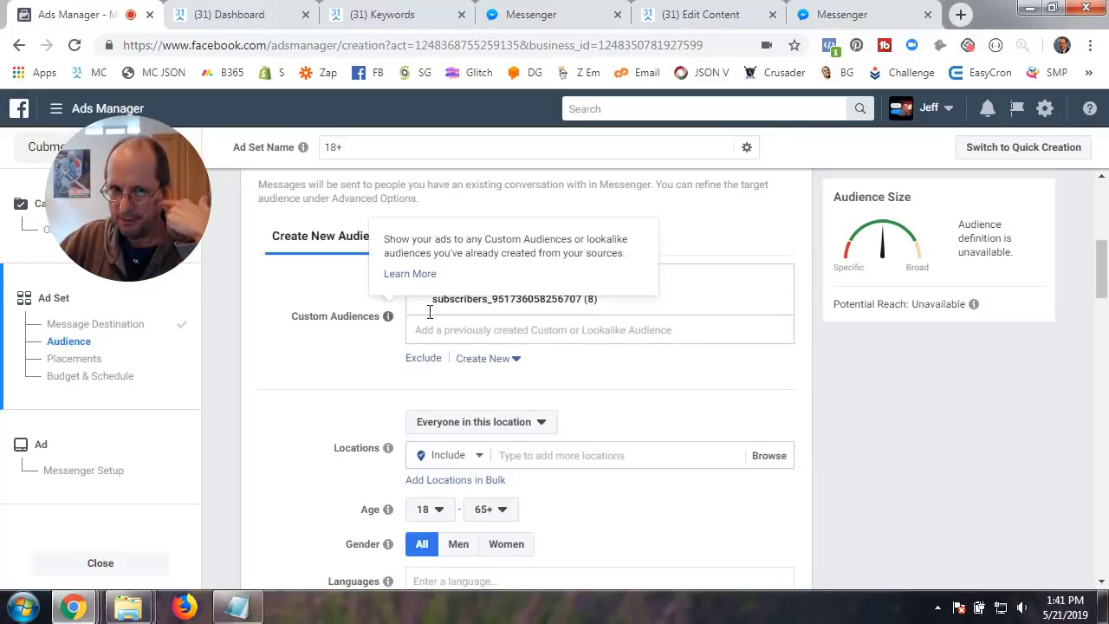
left_click(407, 358)
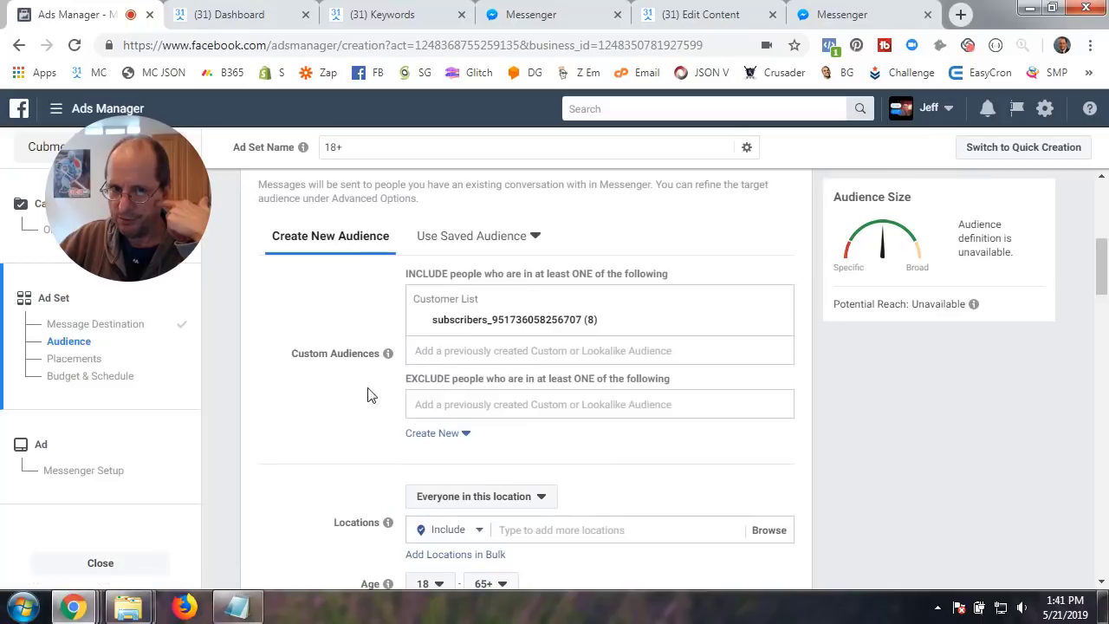
left_click(452, 407)
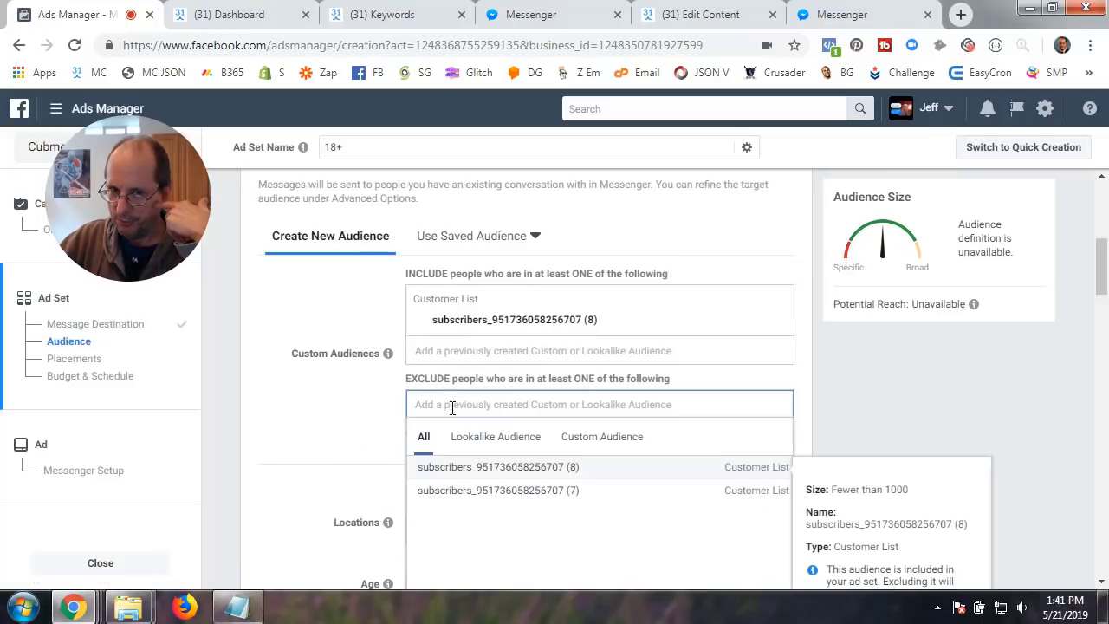
left_click(349, 424)
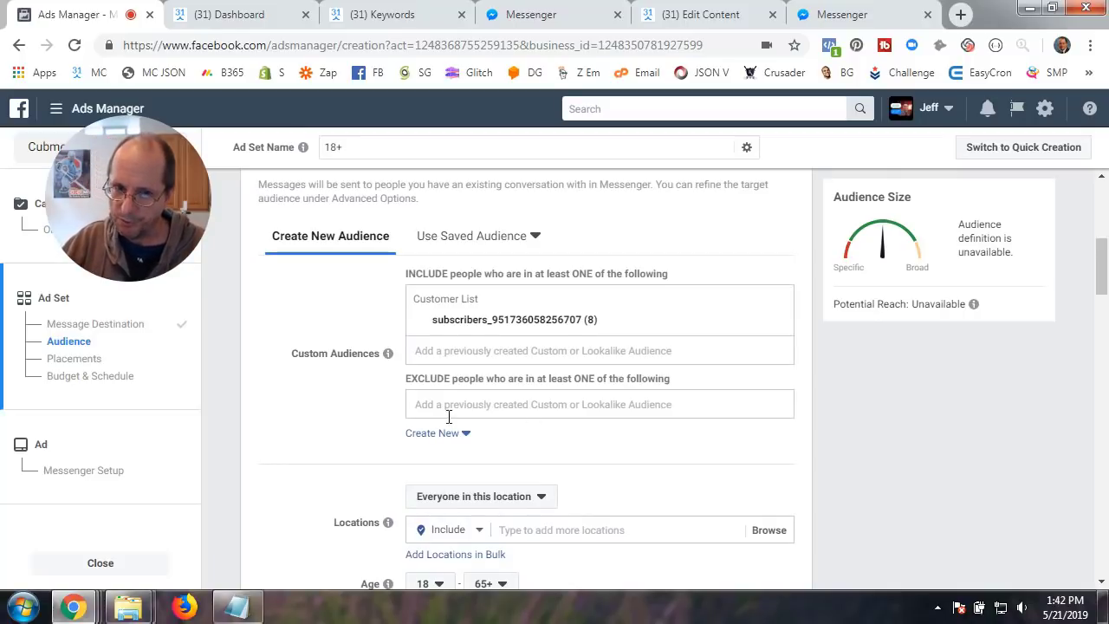
left_click(759, 321)
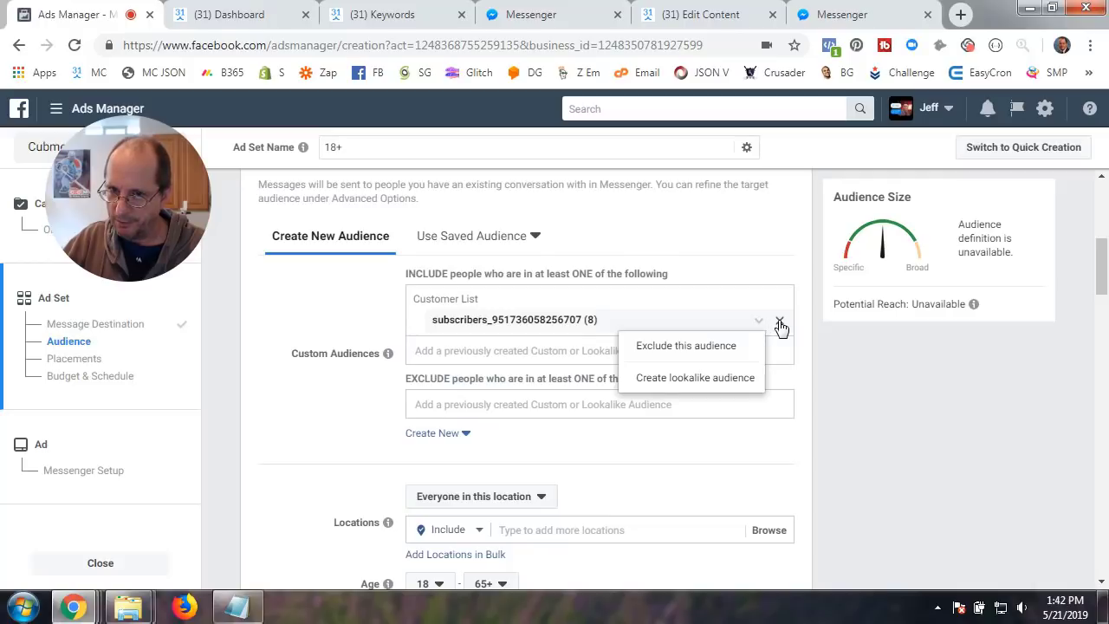
left_click(779, 321)
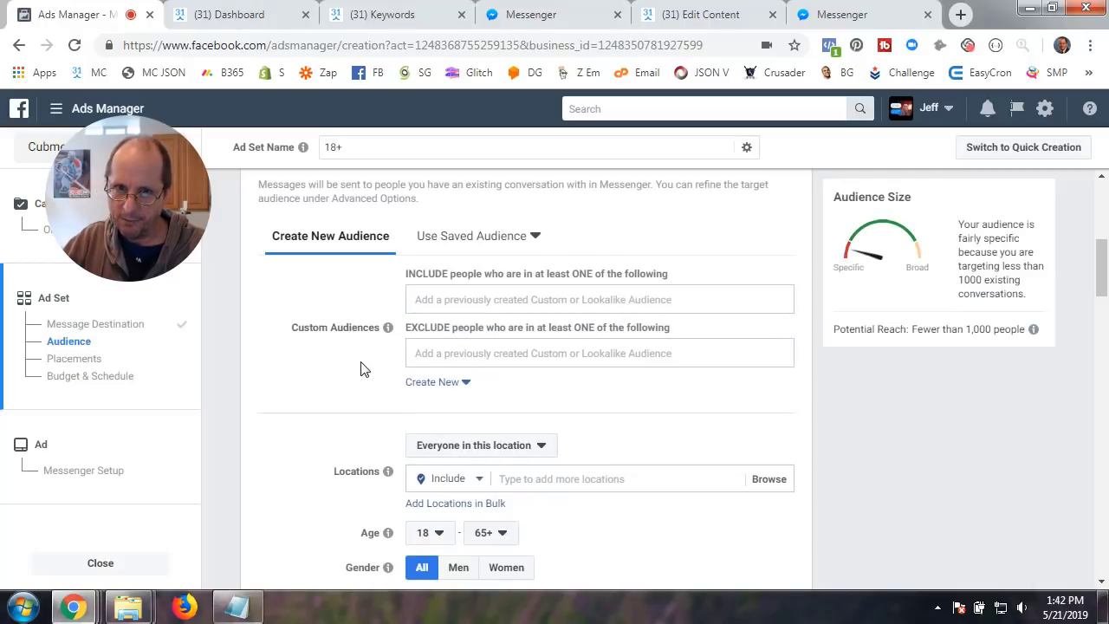
scroll(360, 367, "down", 2)
scroll(360, 368, "up", 2)
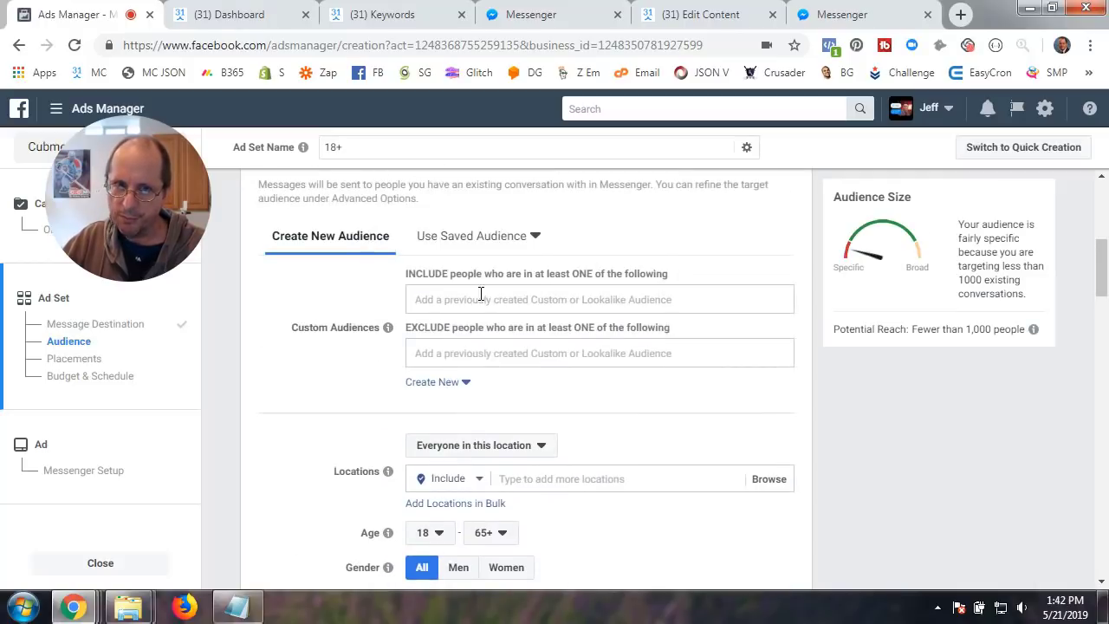
mouse_move(387, 330)
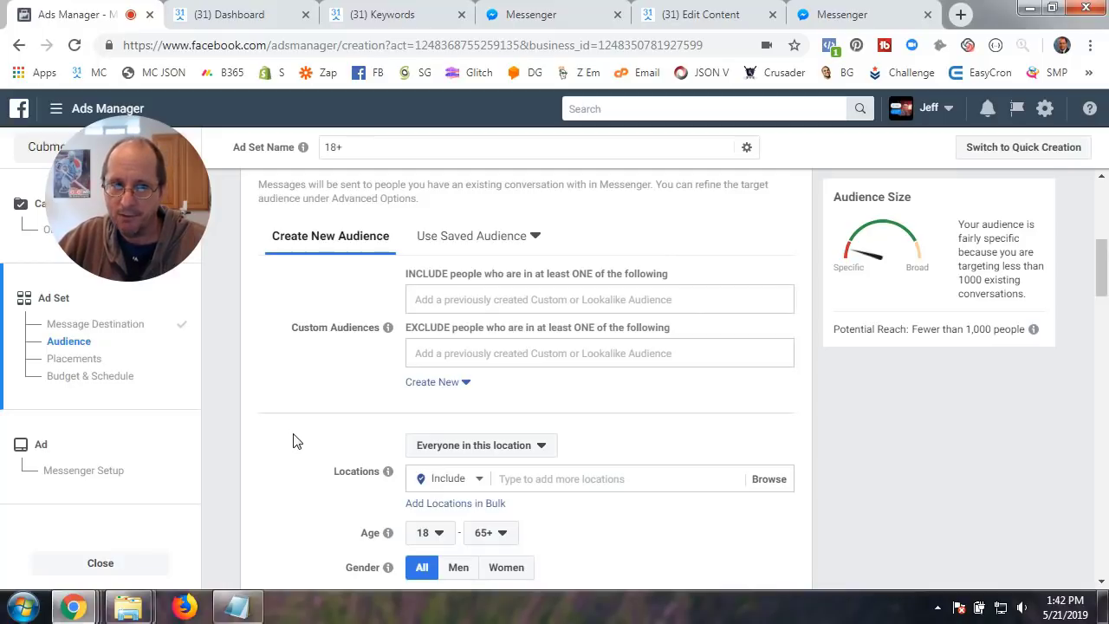
Hide the advanced audience options and scroll down to the Placements platform list.
scroll(293, 441, "down", 5)
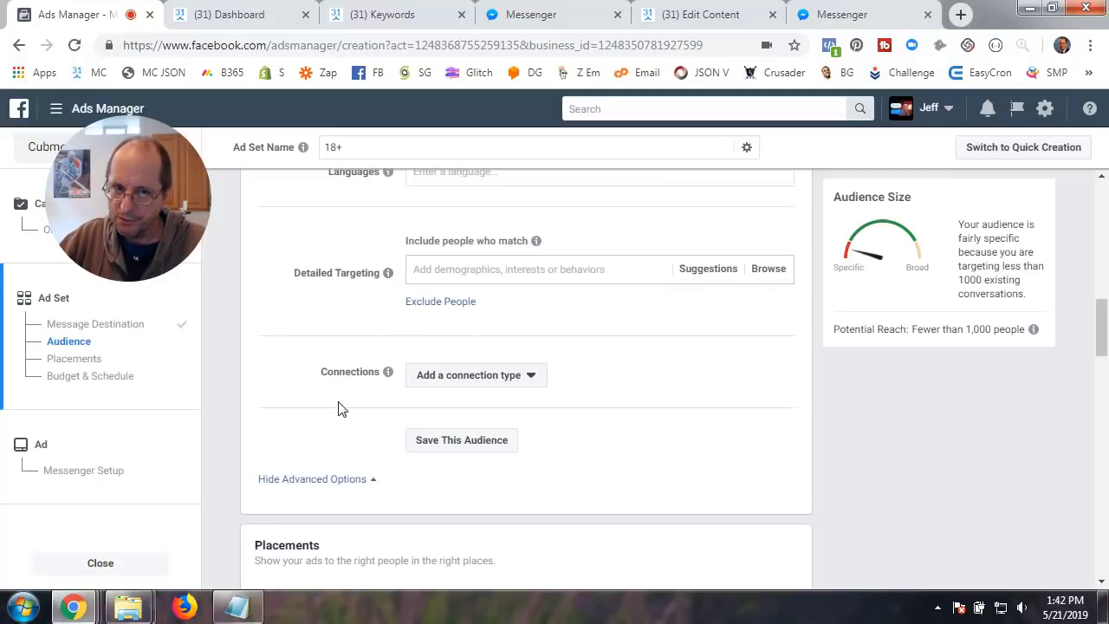
left_click(317, 480)
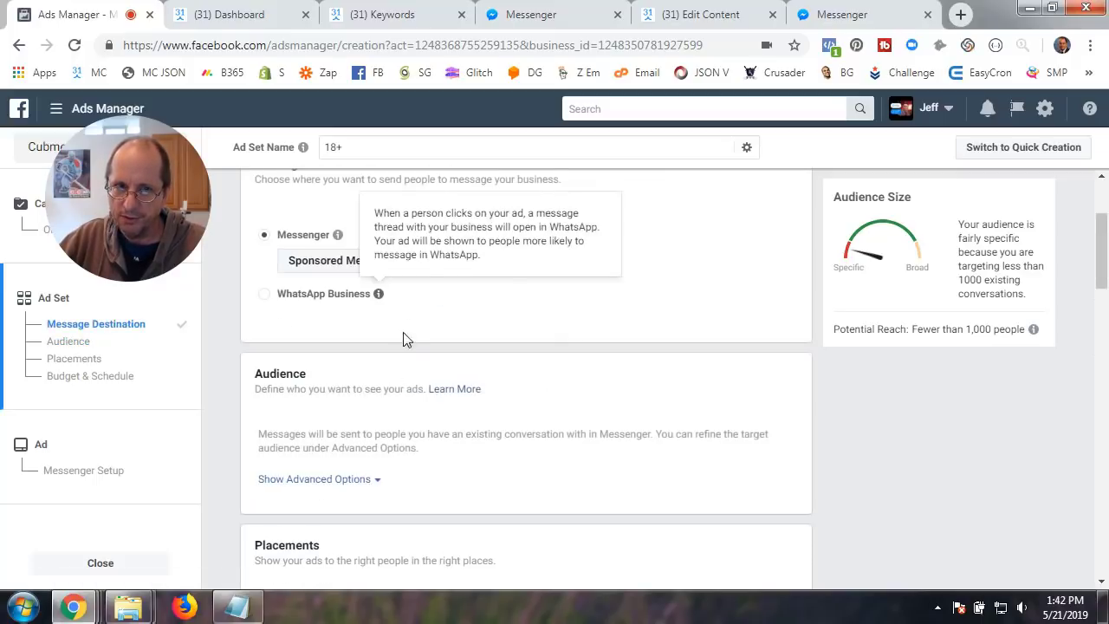
scroll(404, 426, "down", 2)
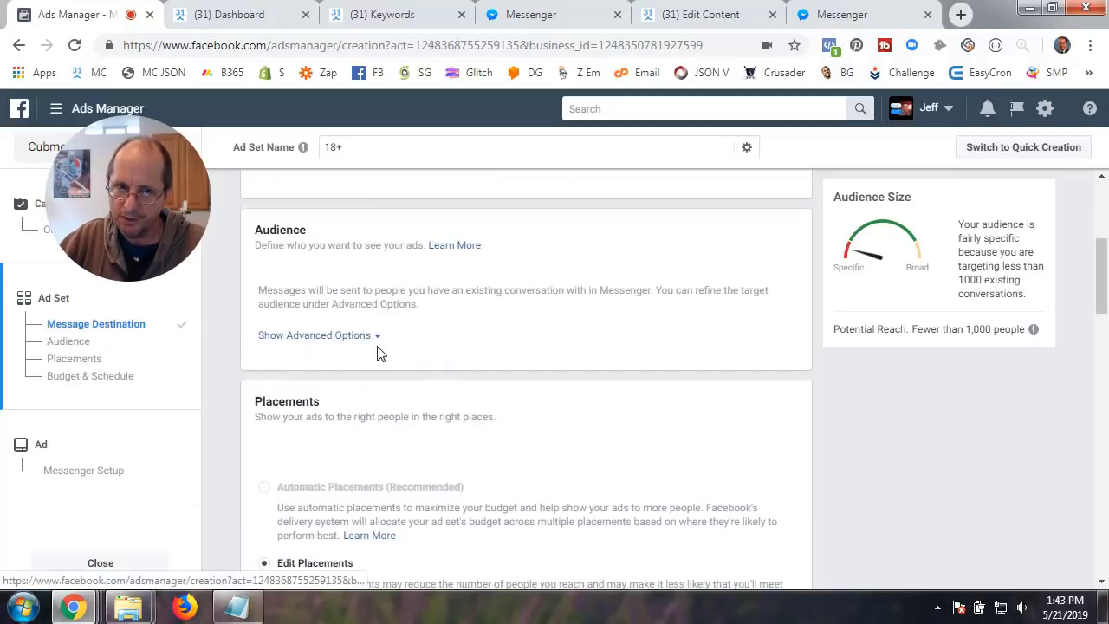
scroll(411, 441, "down", 2)
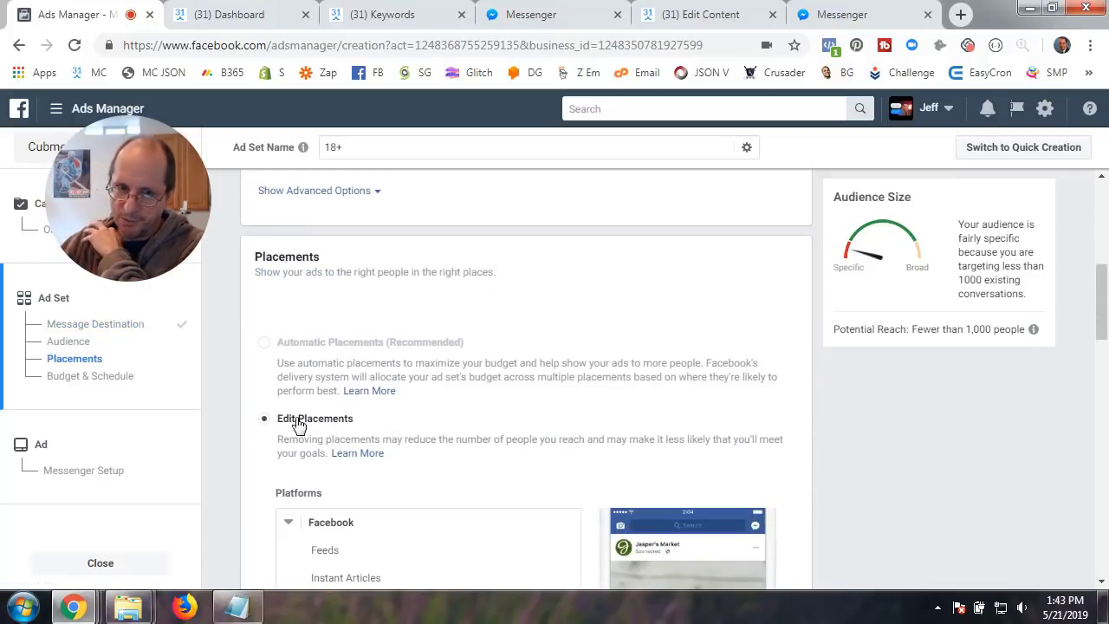
mouse_move(265, 401)
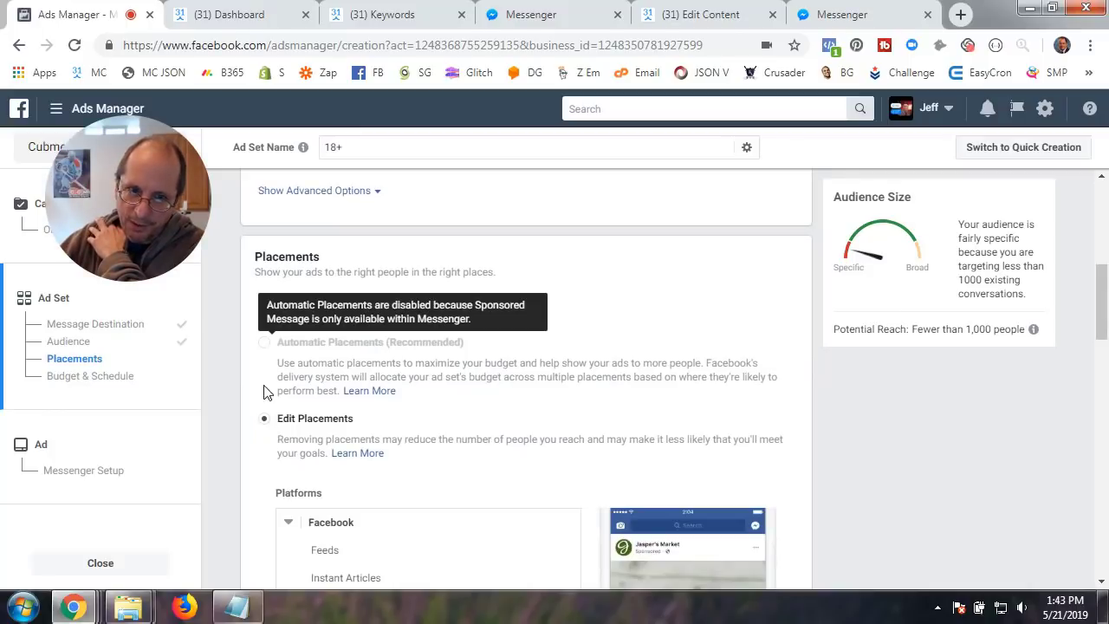
scroll(401, 483, "down", 4)
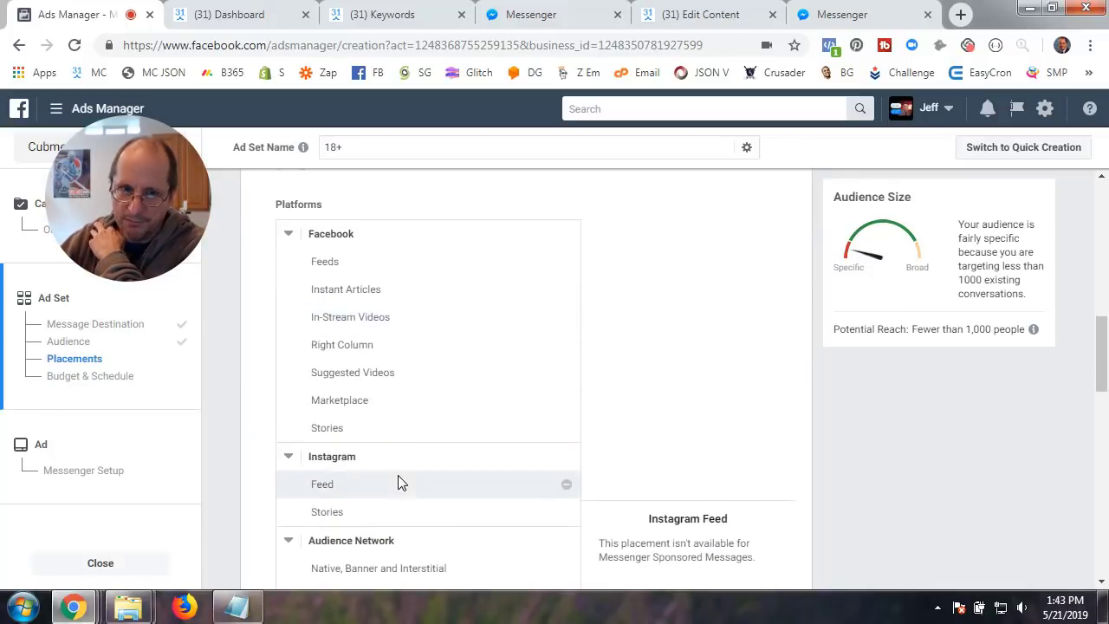
scroll(402, 483, "up", 2)
scroll(402, 482, "up", 2)
mouse_move(421, 367)
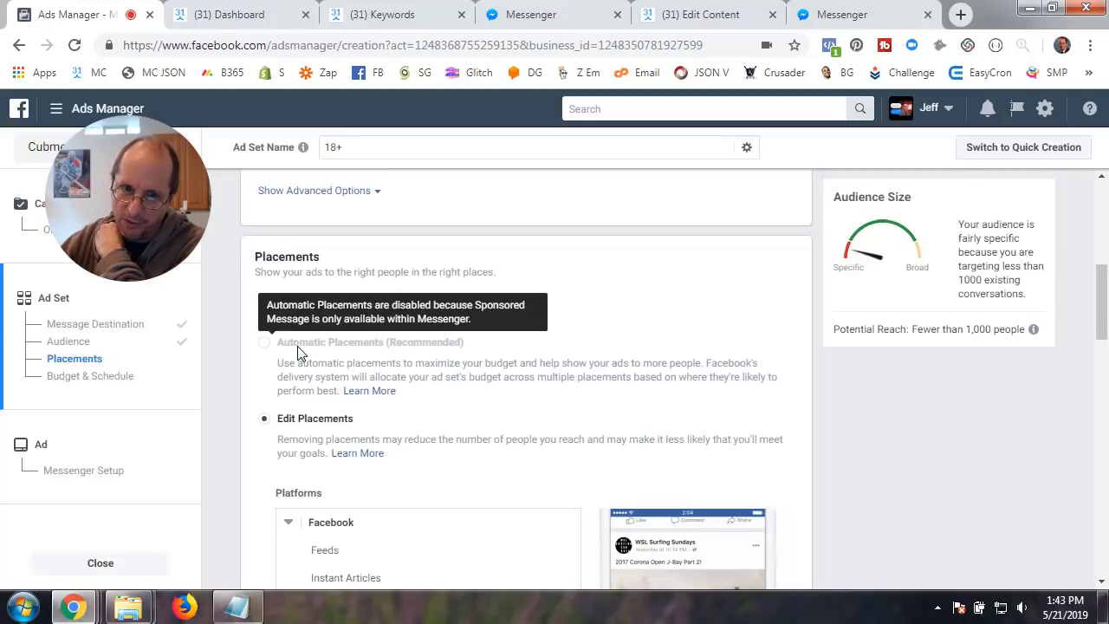
scroll(464, 460, "down", 8)
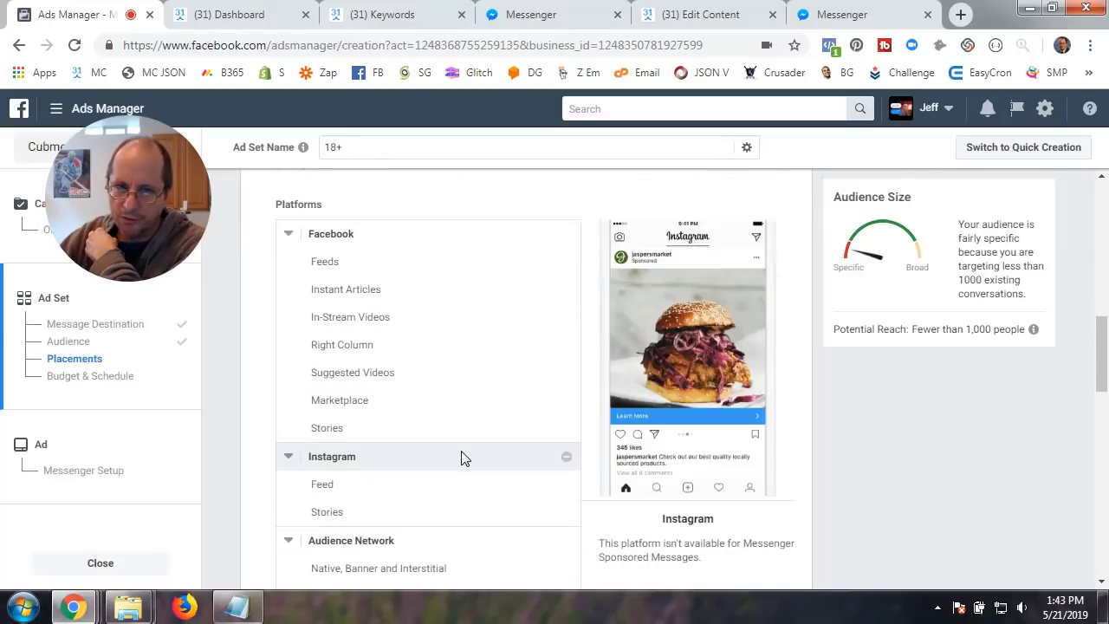
Switch the ad set budget type to Daily Budget.
scroll(464, 459, "down", 3)
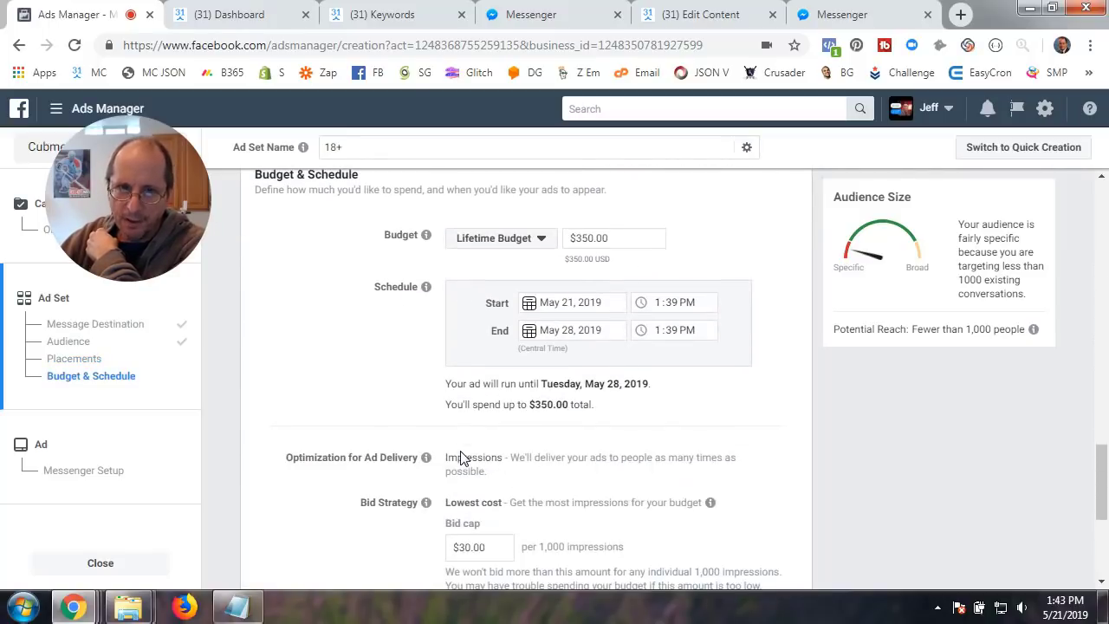
scroll(464, 460, "up", 2)
scroll(463, 459, "down", 2)
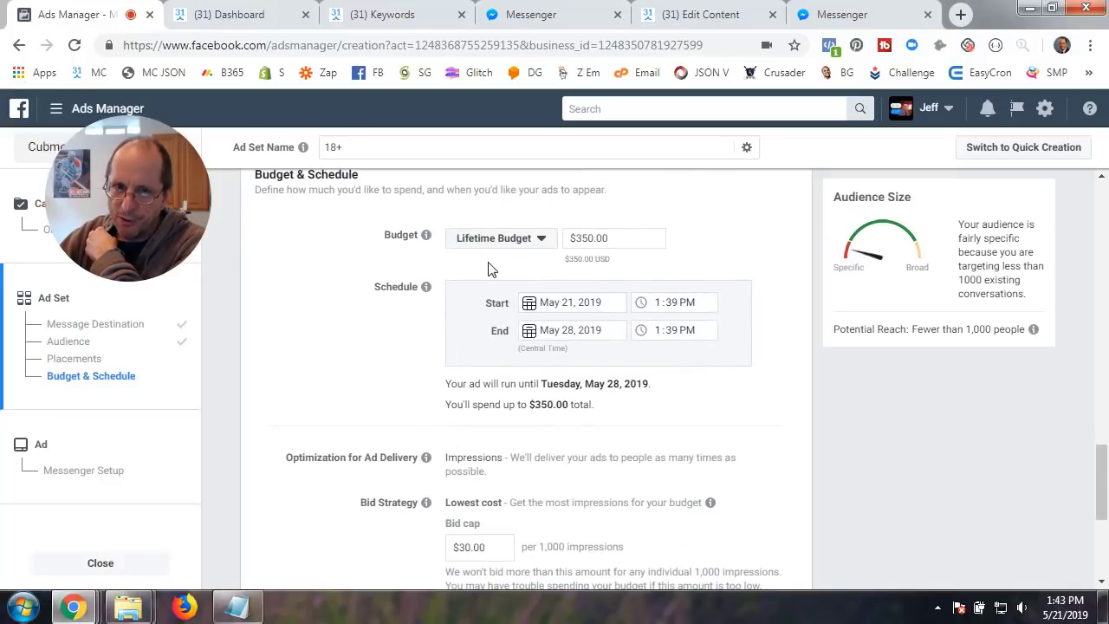
left_click(528, 243)
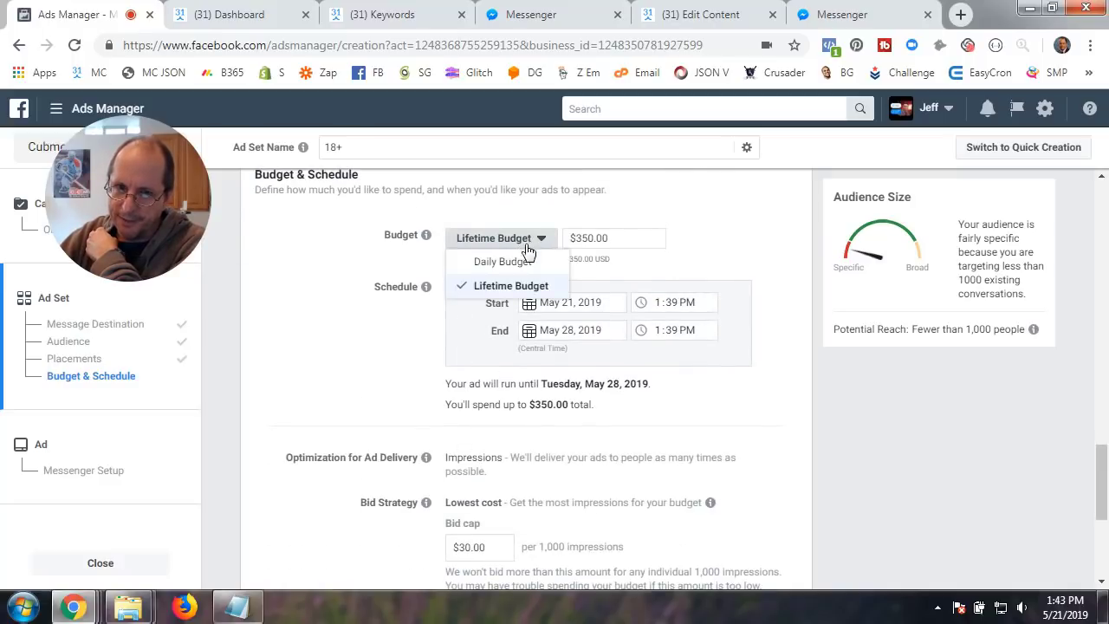
left_click(501, 261)
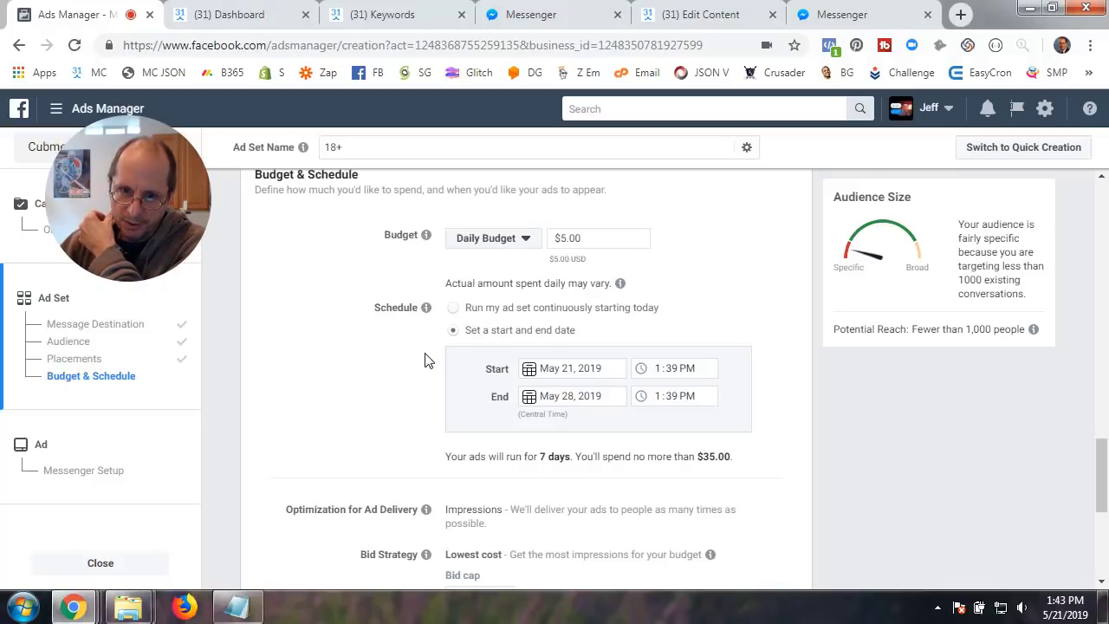
Set the schedule to run the ad set continuously starting today.
scroll(409, 352, "down", 2)
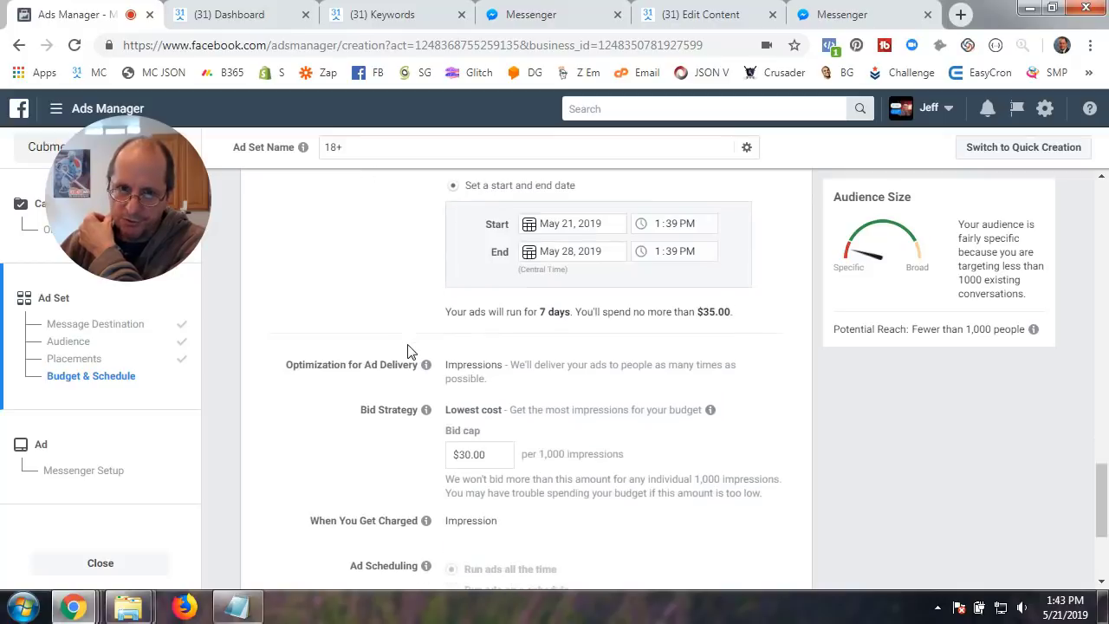
scroll(418, 348, "down", 2)
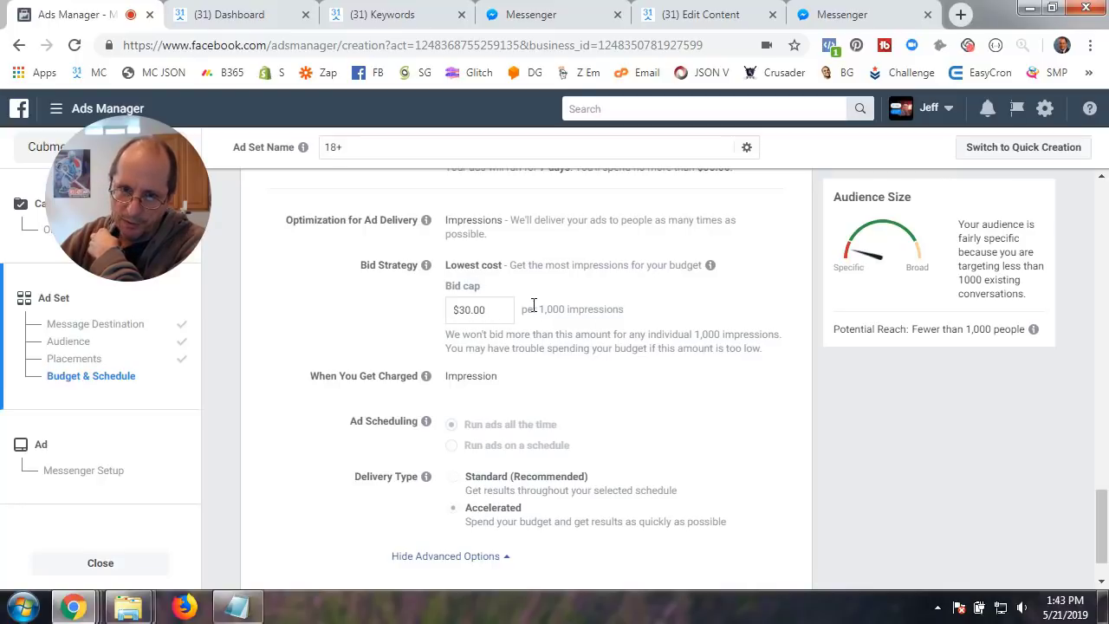
mouse_move(708, 272)
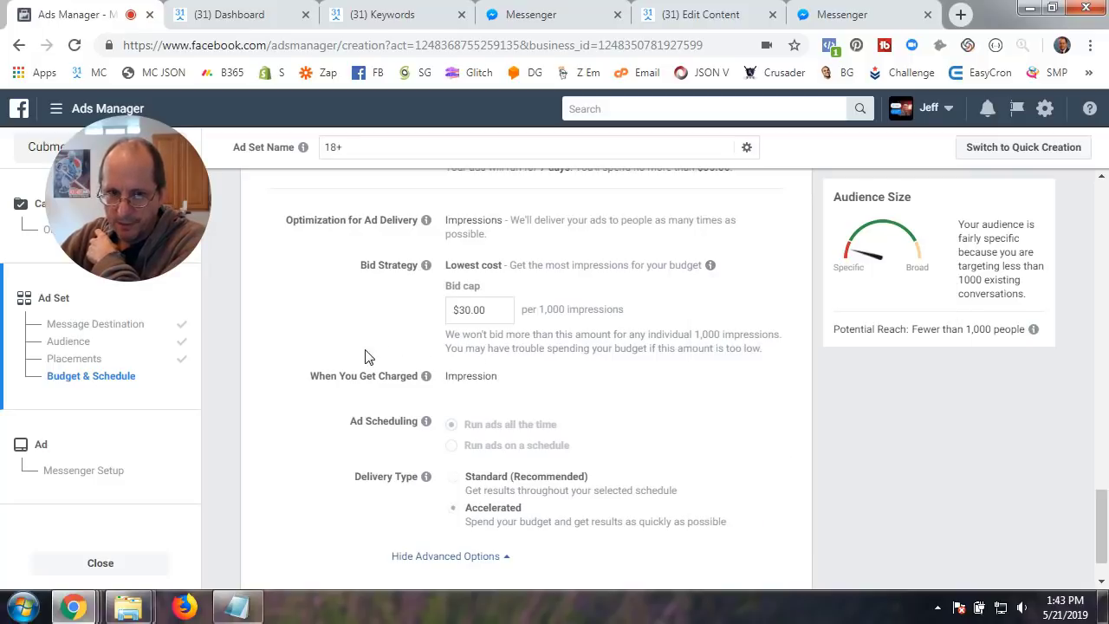
scroll(481, 300, "down", 2)
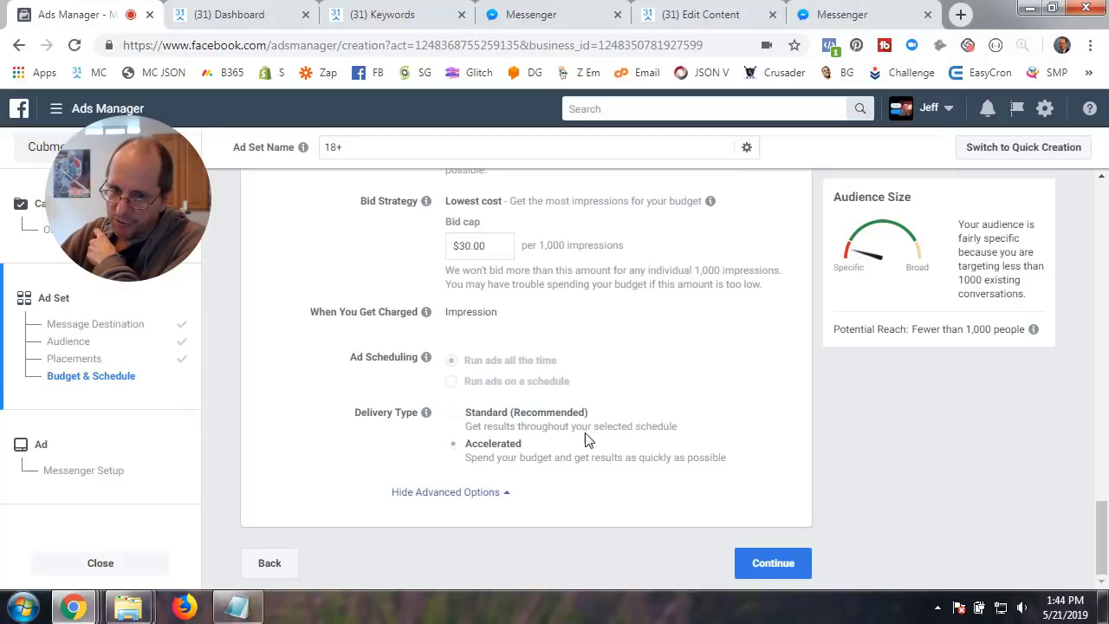
scroll(512, 358, "up", 3)
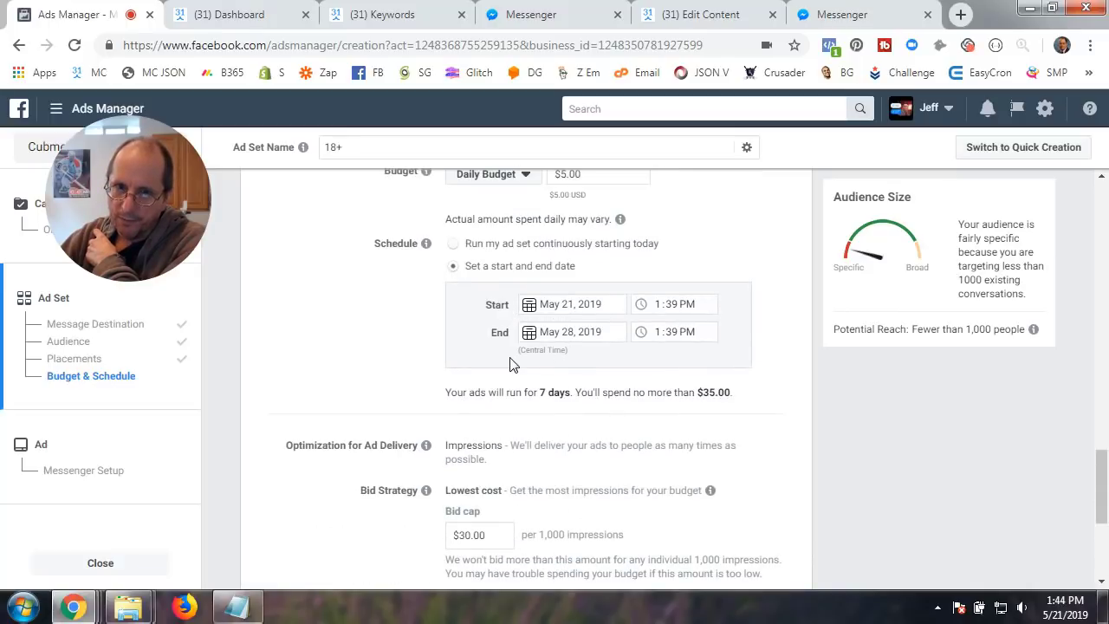
left_click(456, 247)
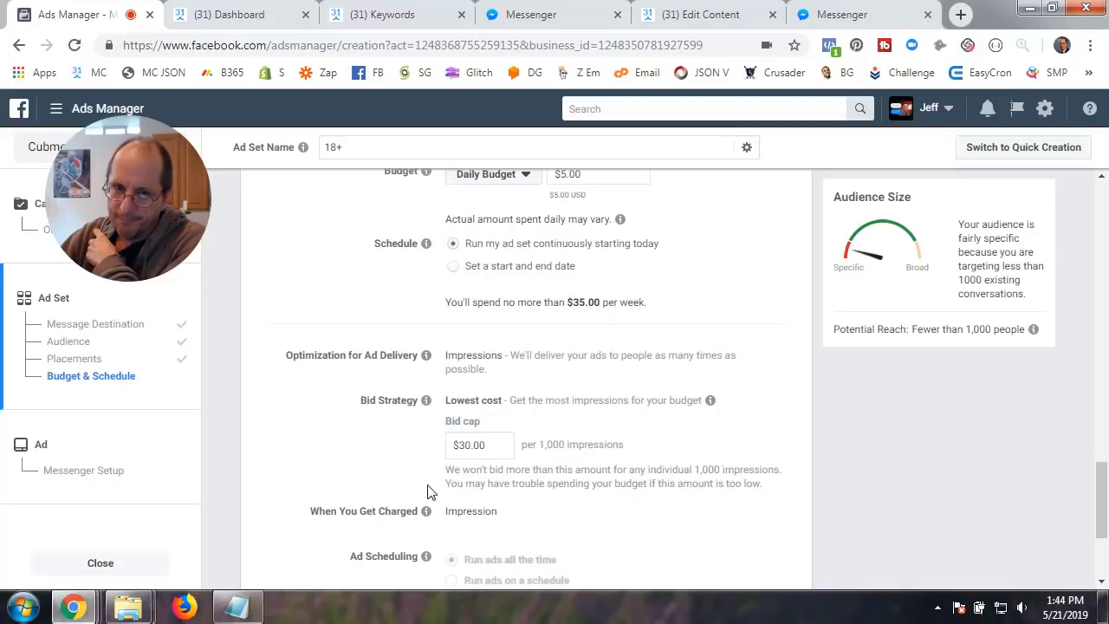
scroll(387, 492, "up", 2)
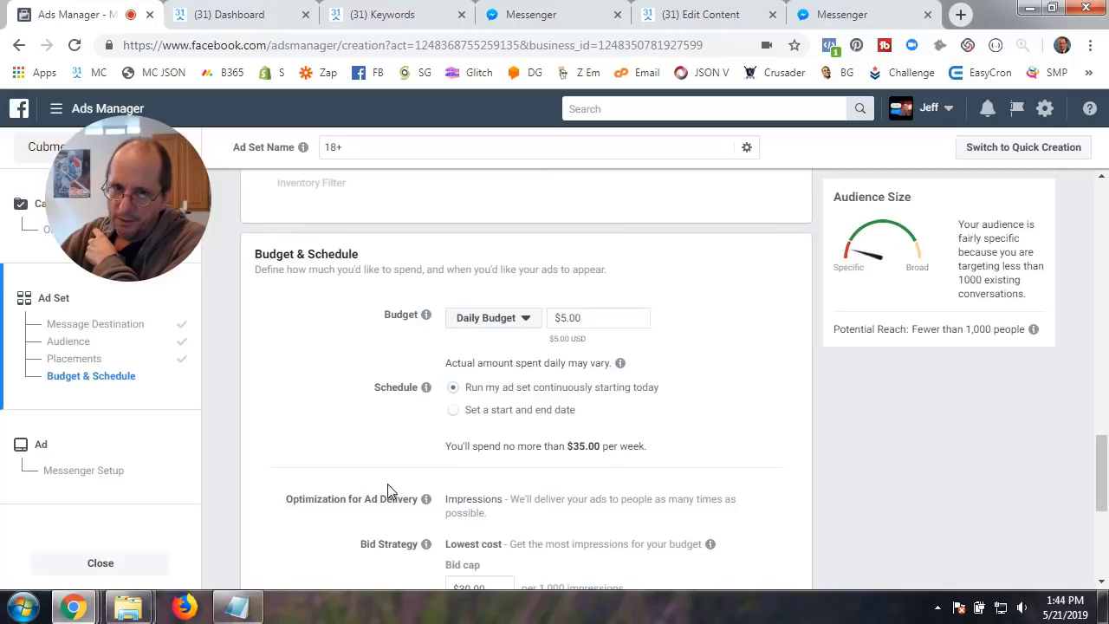
scroll(396, 473, "down", 4)
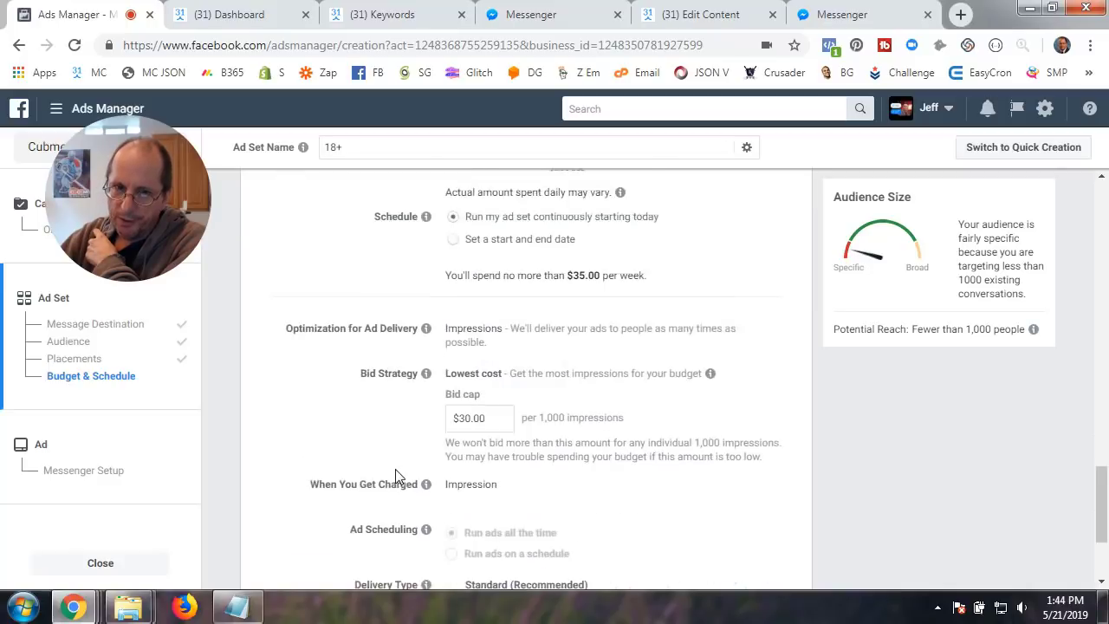
scroll(396, 475, "down", 1)
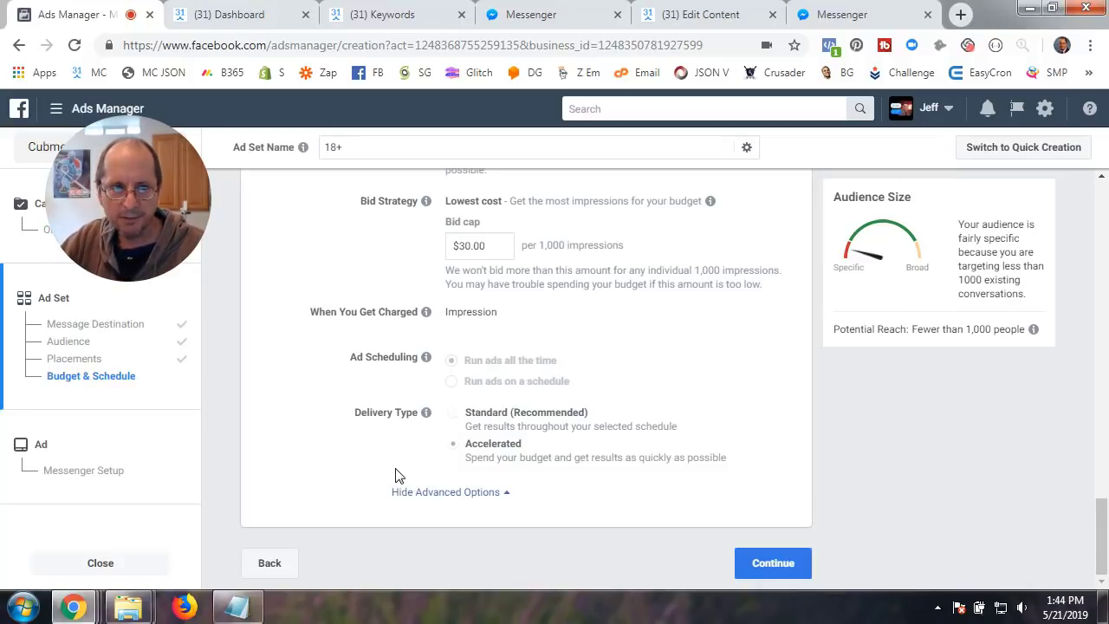
Continue to the ad's Messenger setup and pick the Text & Image message format.
left_click(774, 565)
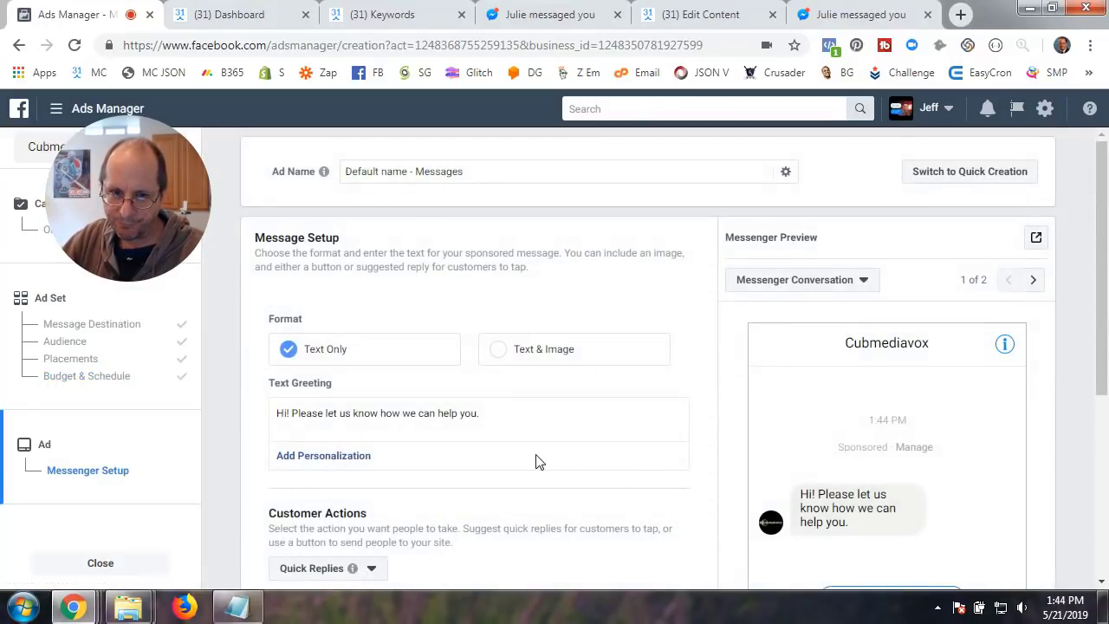
left_click(500, 357)
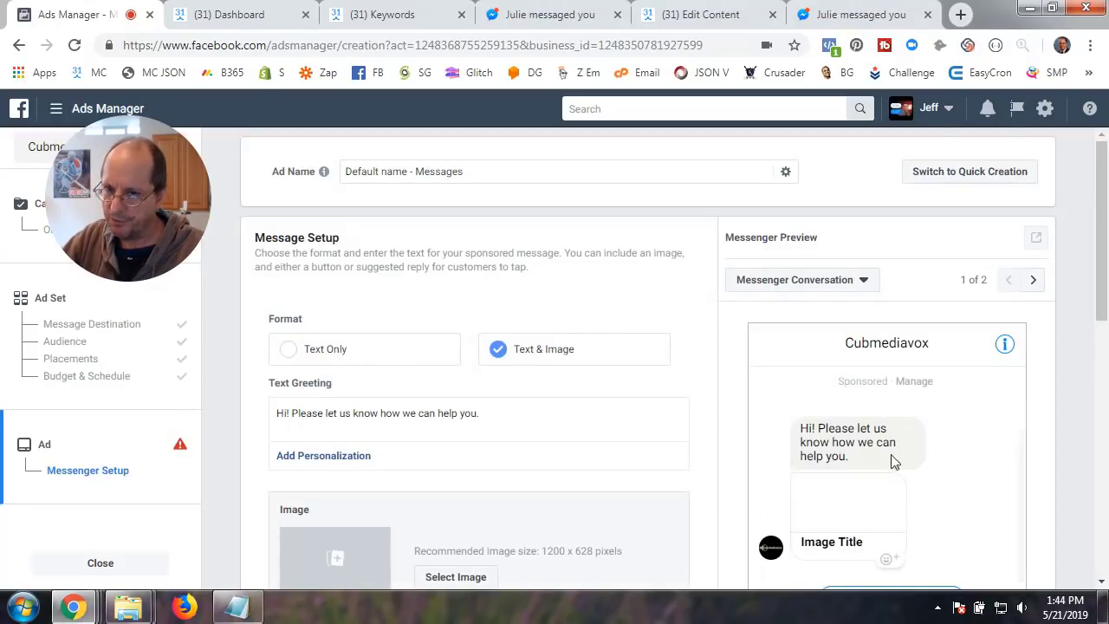
scroll(1046, 424, "down", 1)
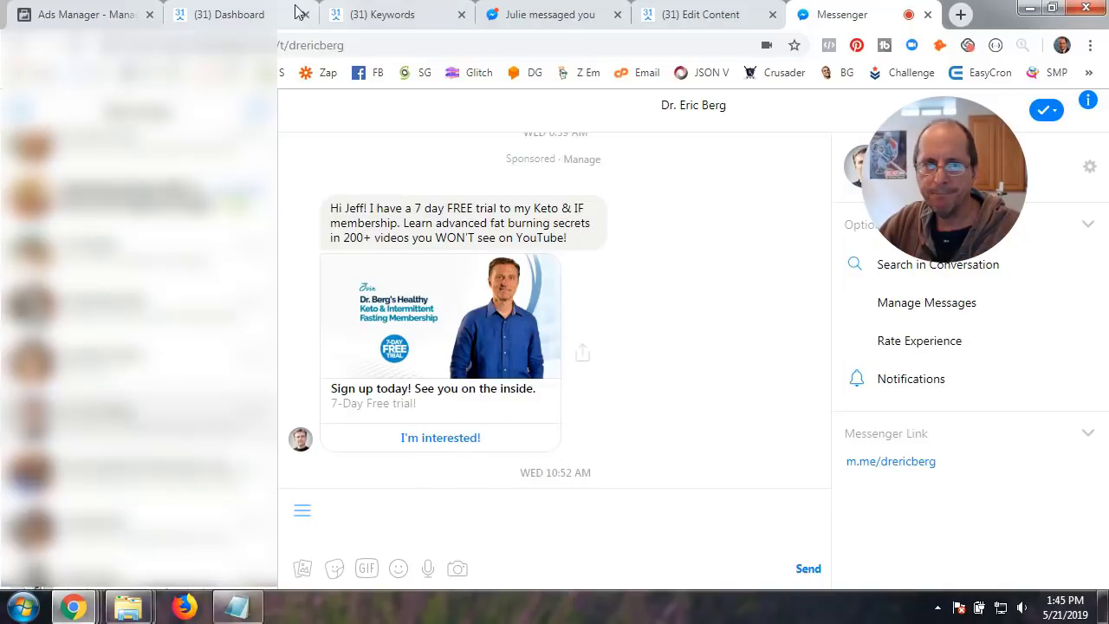
Switch the ad message back to Text Only, leaving the quick reply action type unchanged.
left_click(109, 17)
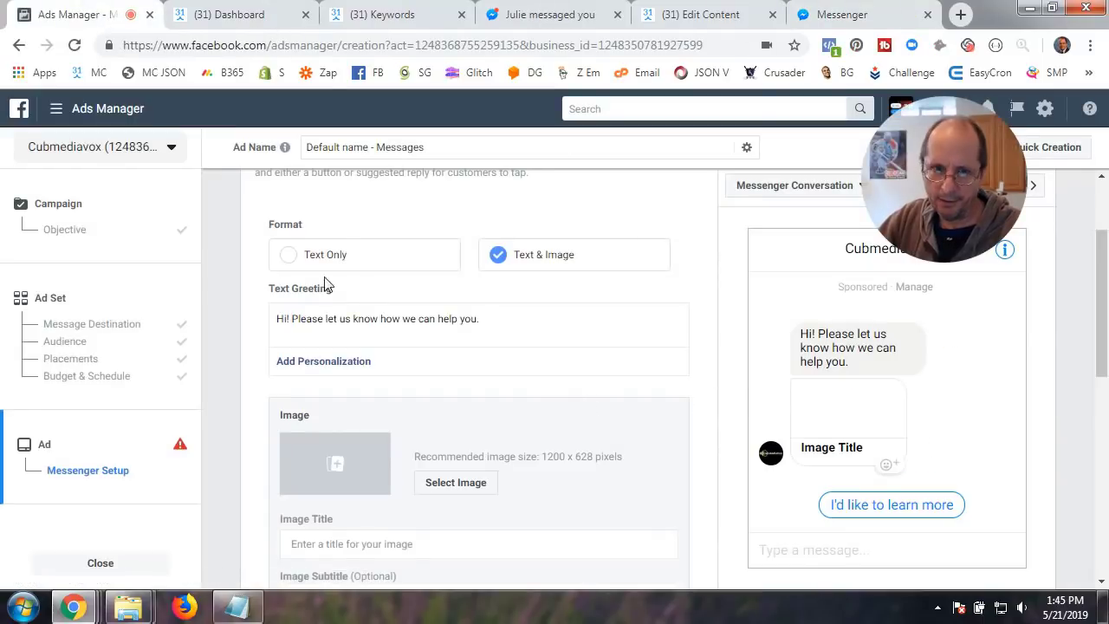
left_click(289, 256)
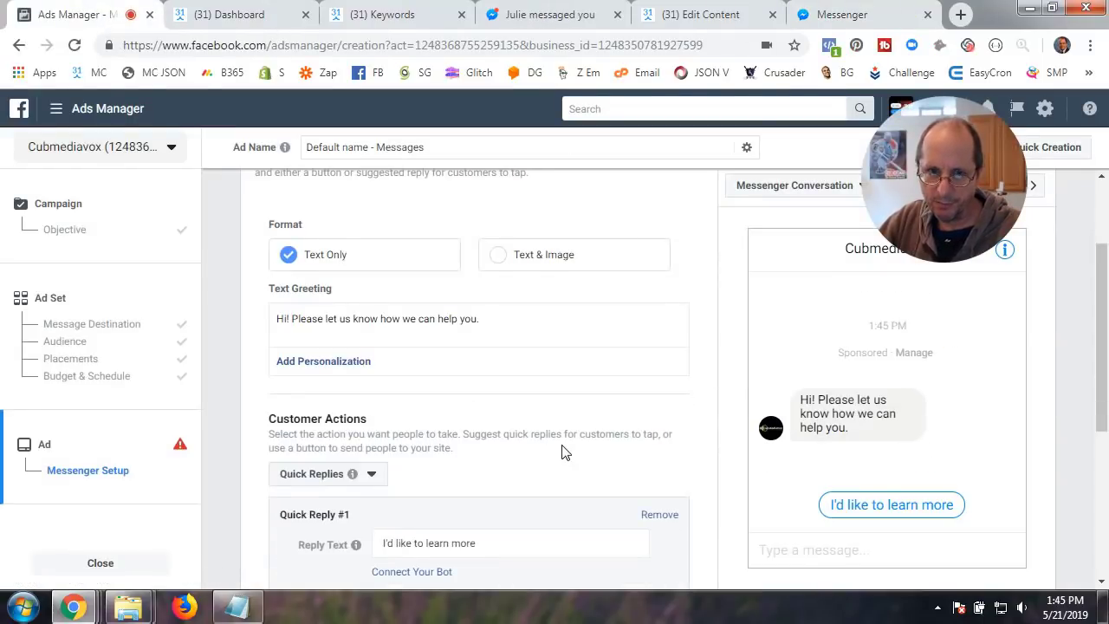
scroll(563, 451, "down", 2)
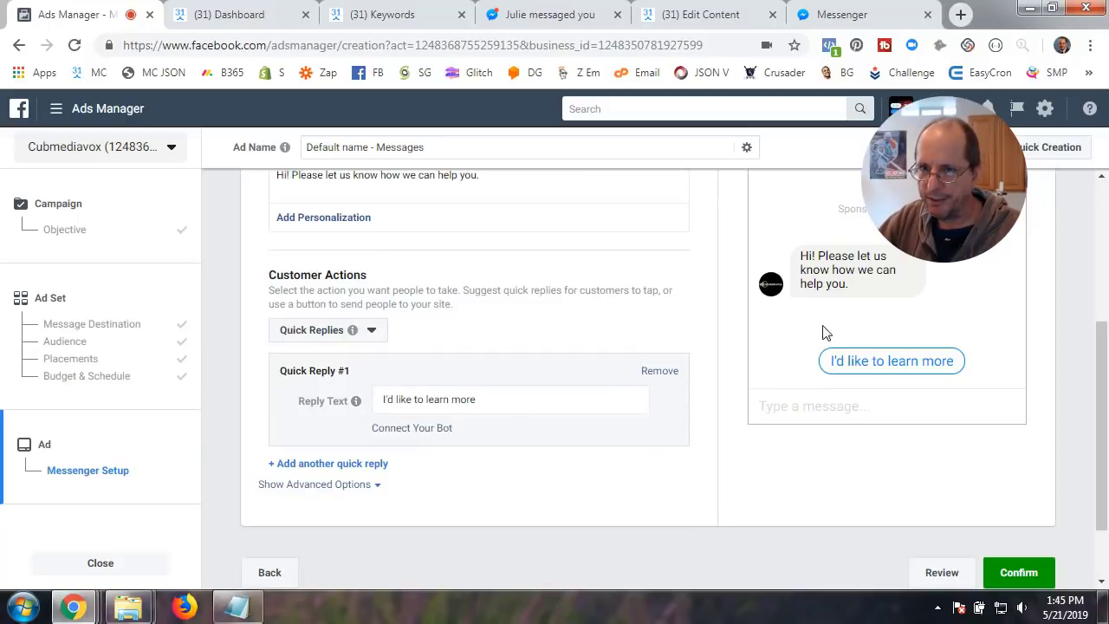
mouse_move(358, 335)
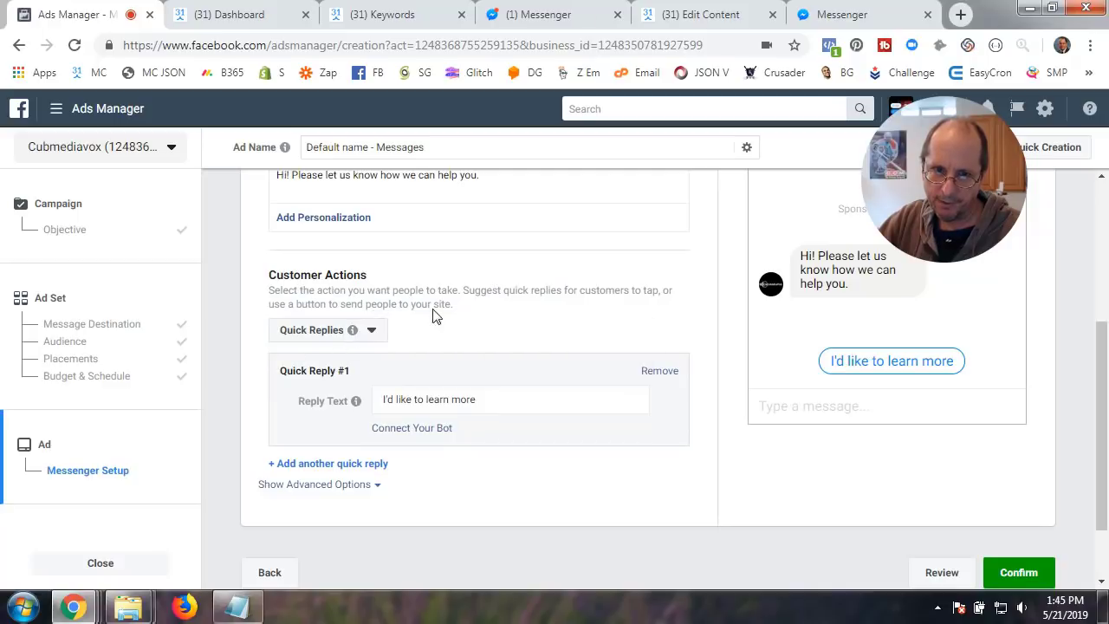
left_click(372, 334)
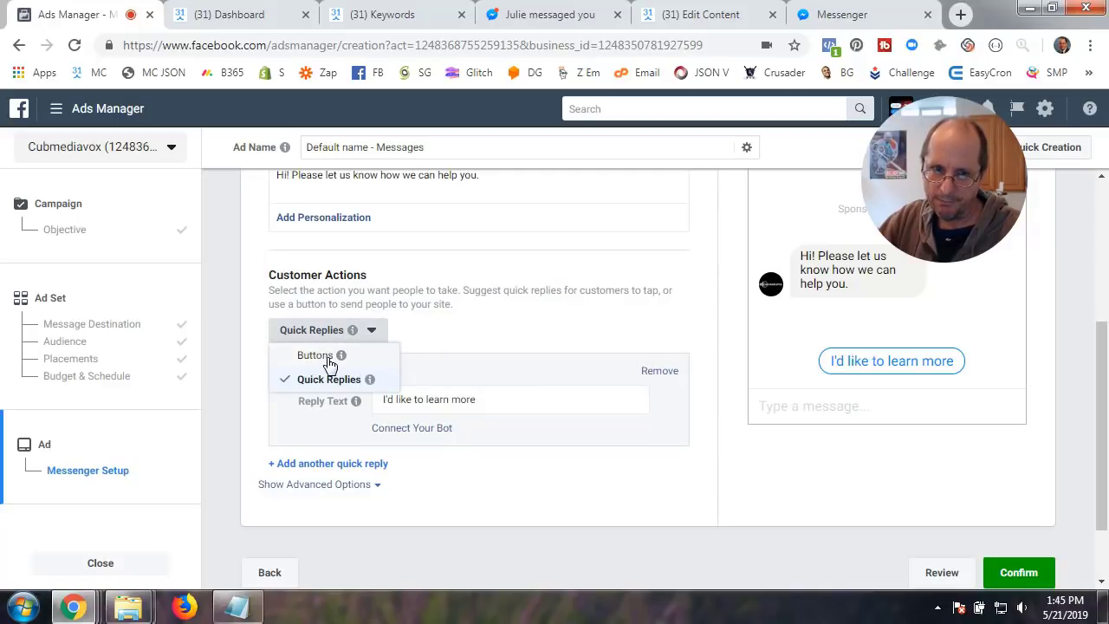
left_click(468, 271)
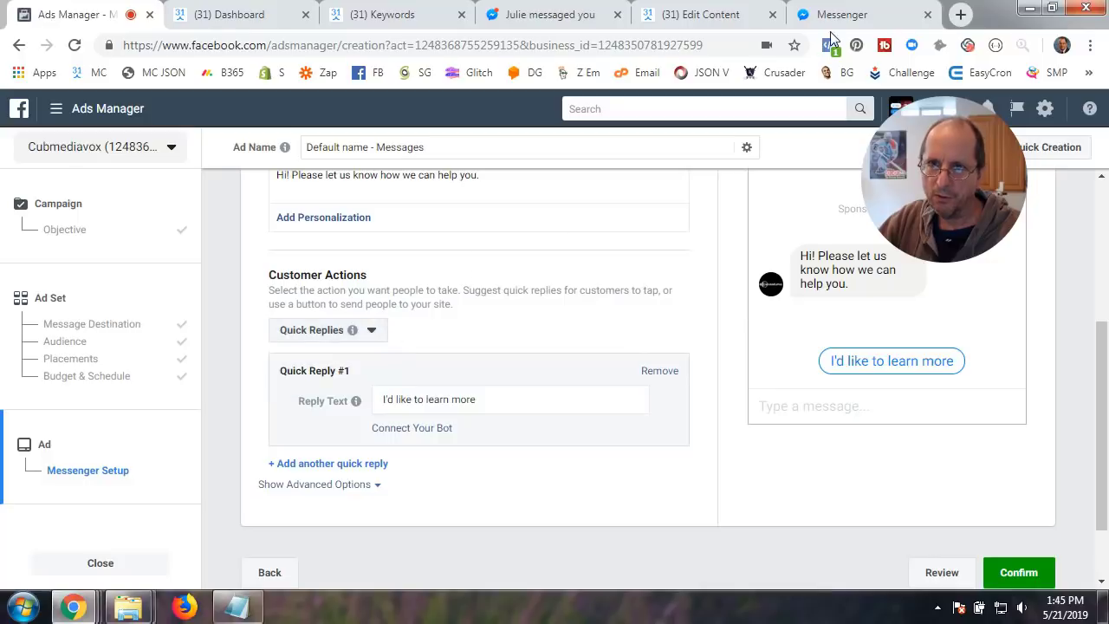
Compare with the Messenger sponsored example, then bring up the ManyChat Keywords list.
left_click(858, 15)
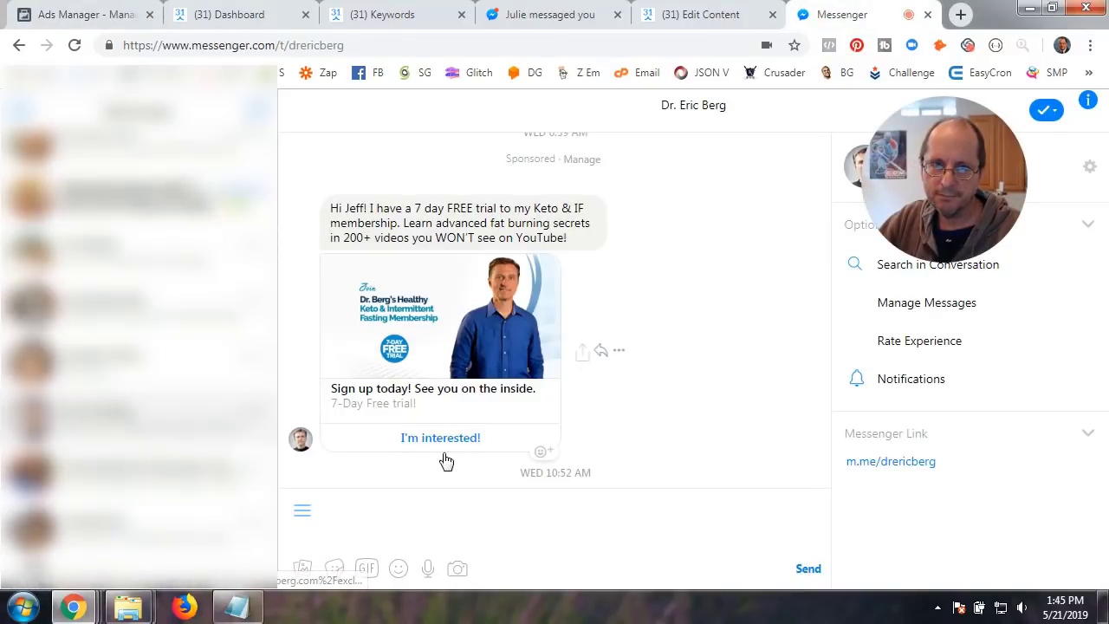
left_click(105, 15)
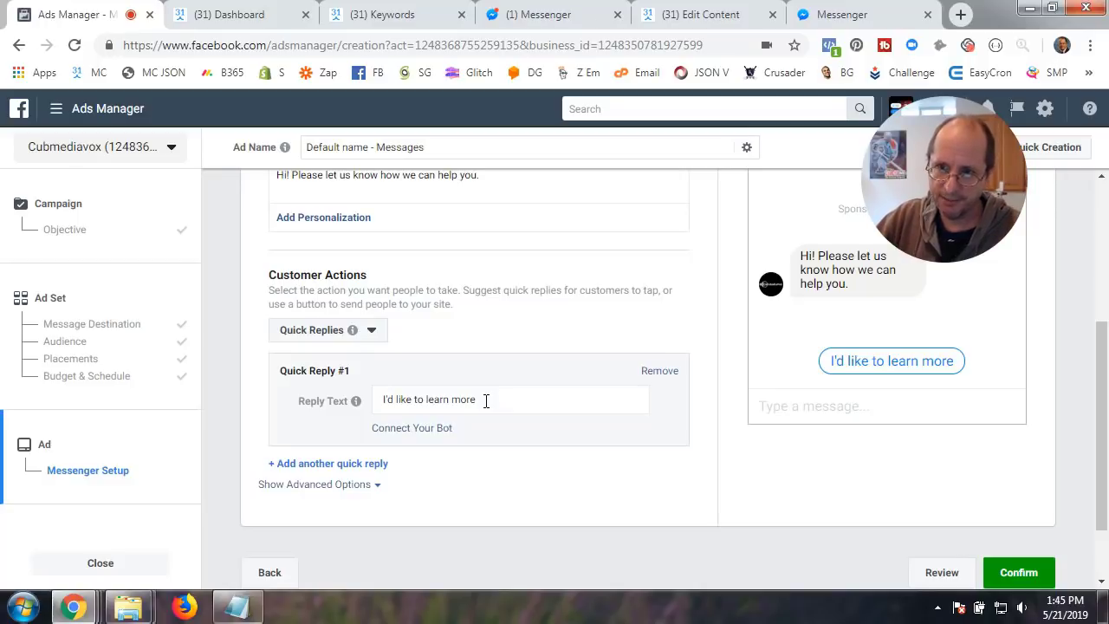
scroll(487, 403, "up", 2)
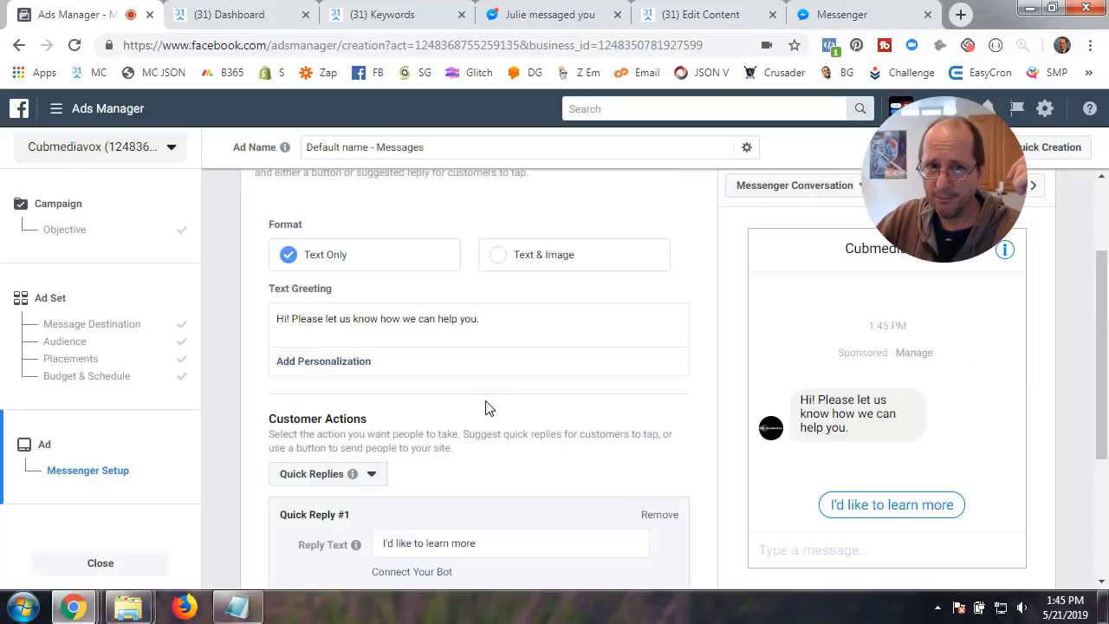
scroll(486, 408, "down", 2)
scroll(488, 399, "up", 2)
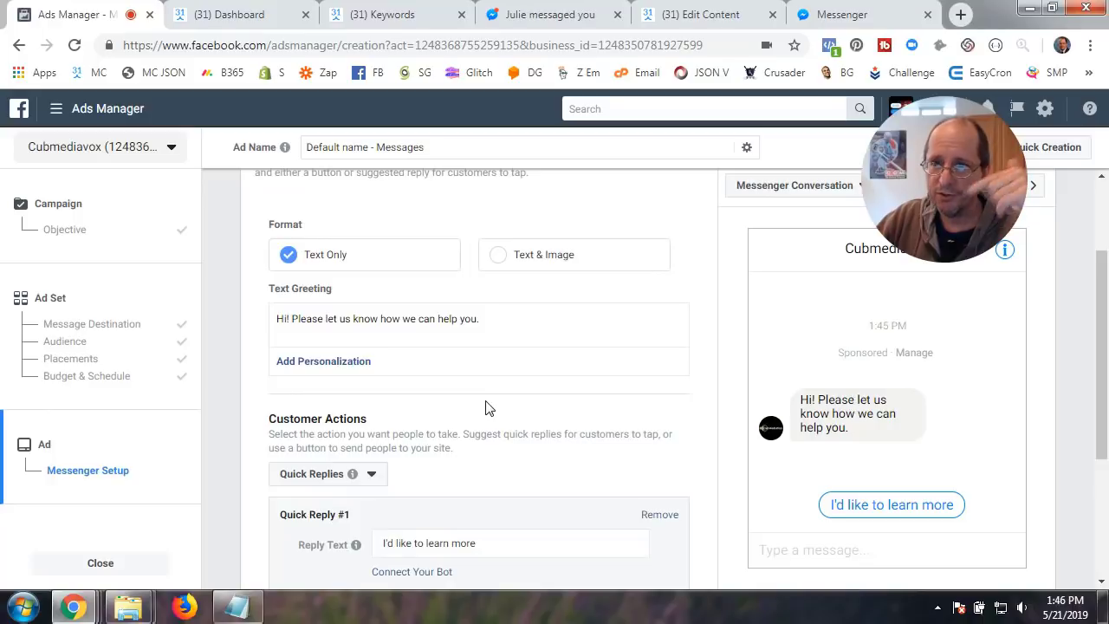
scroll(486, 408, "down", 2)
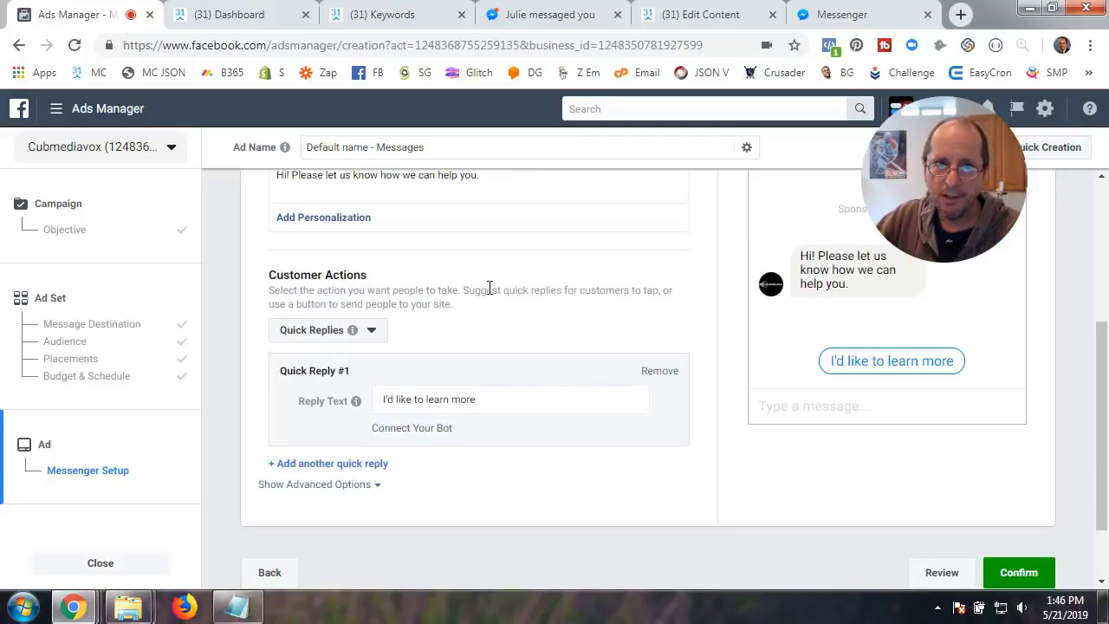
left_click(351, 14)
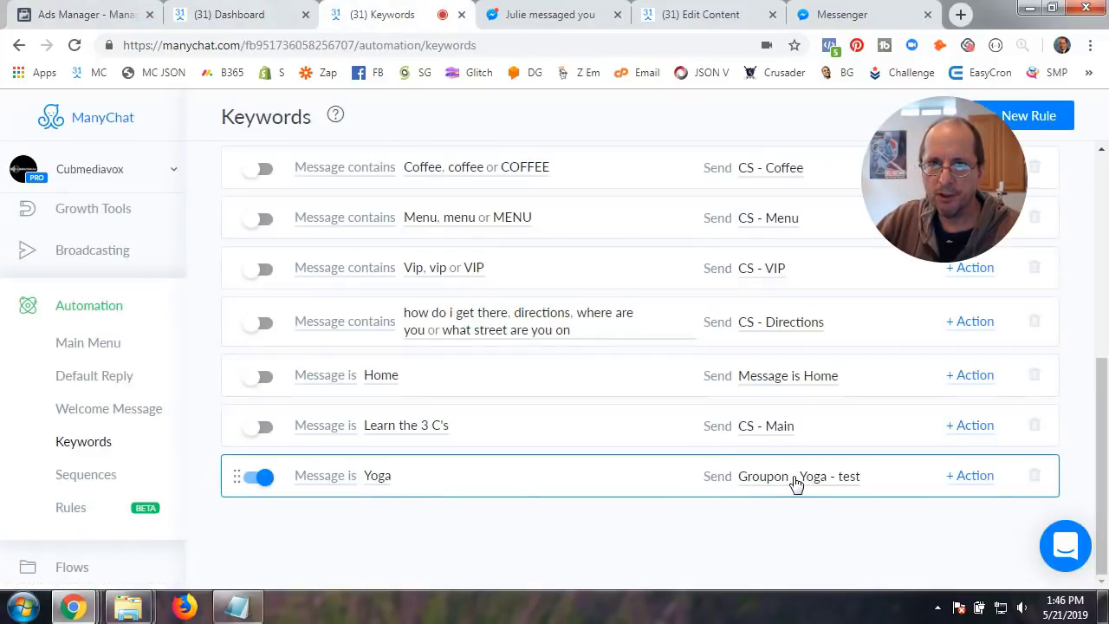
Open the Groupon - Yoga - test flow in ManyChat's content editor.
left_click(704, 15)
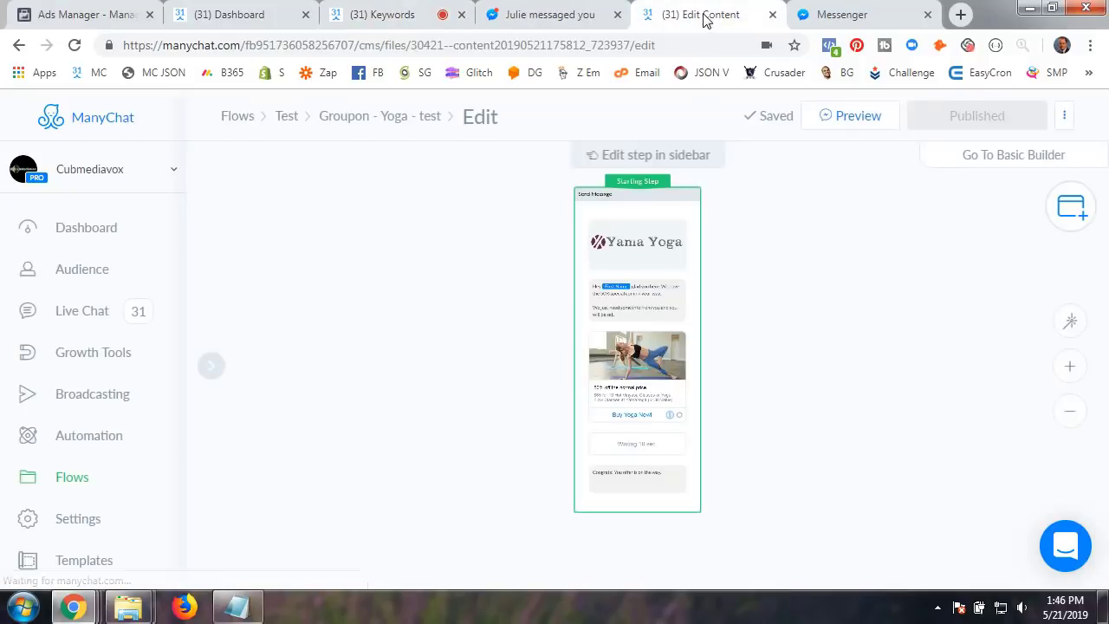
scroll(751, 400, "up", 3)
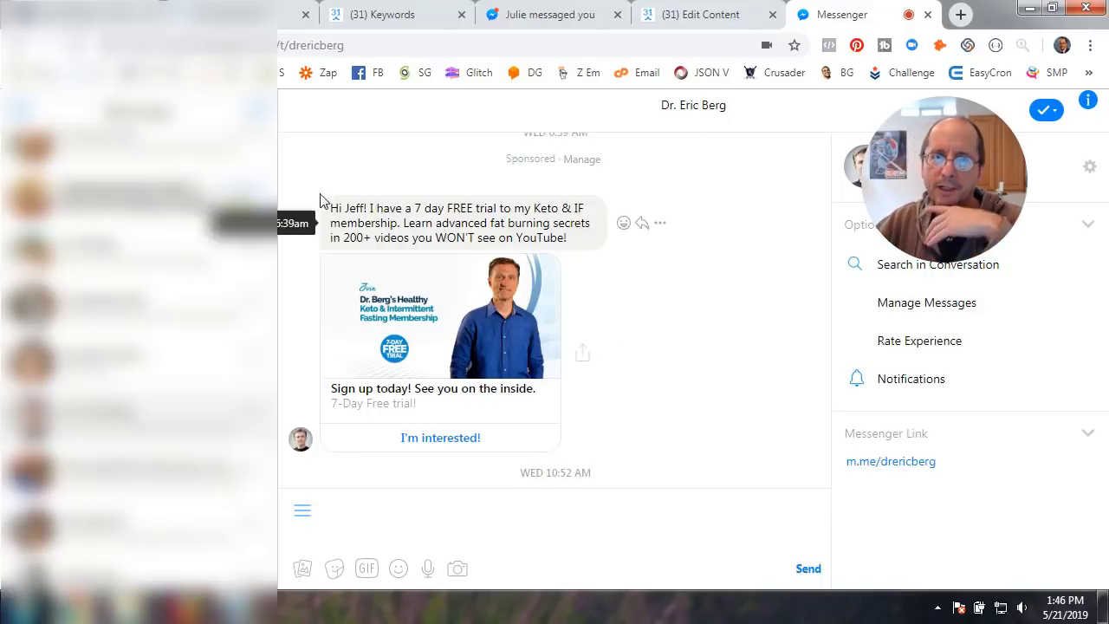
Replace the quick reply text 'I'd like to learn more' with 'Yoga'.
left_click(104, 15)
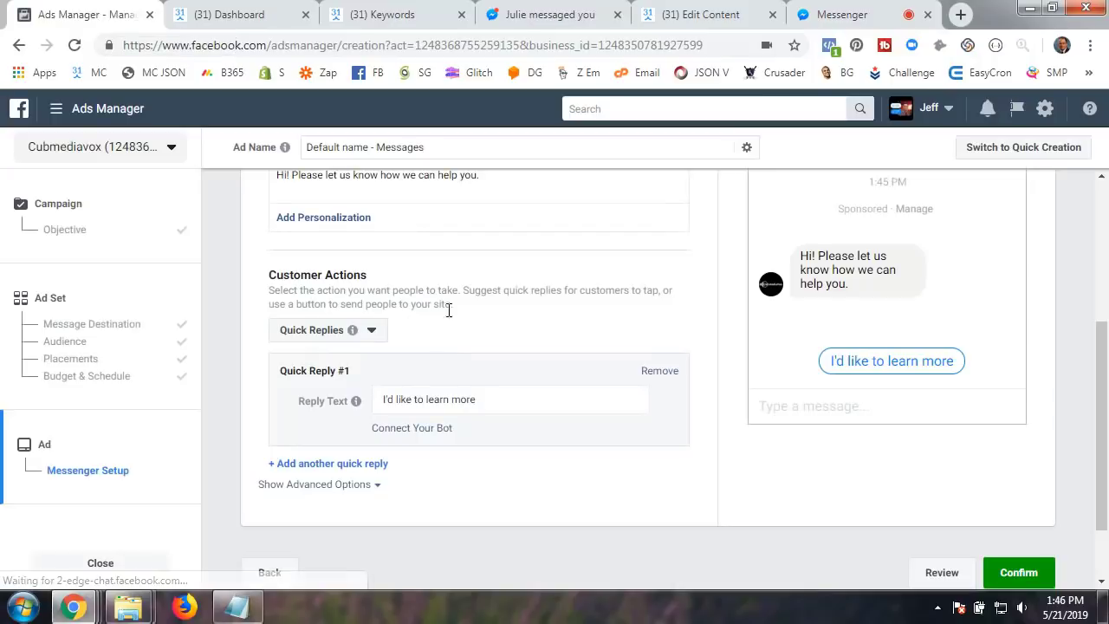
left_click(375, 16)
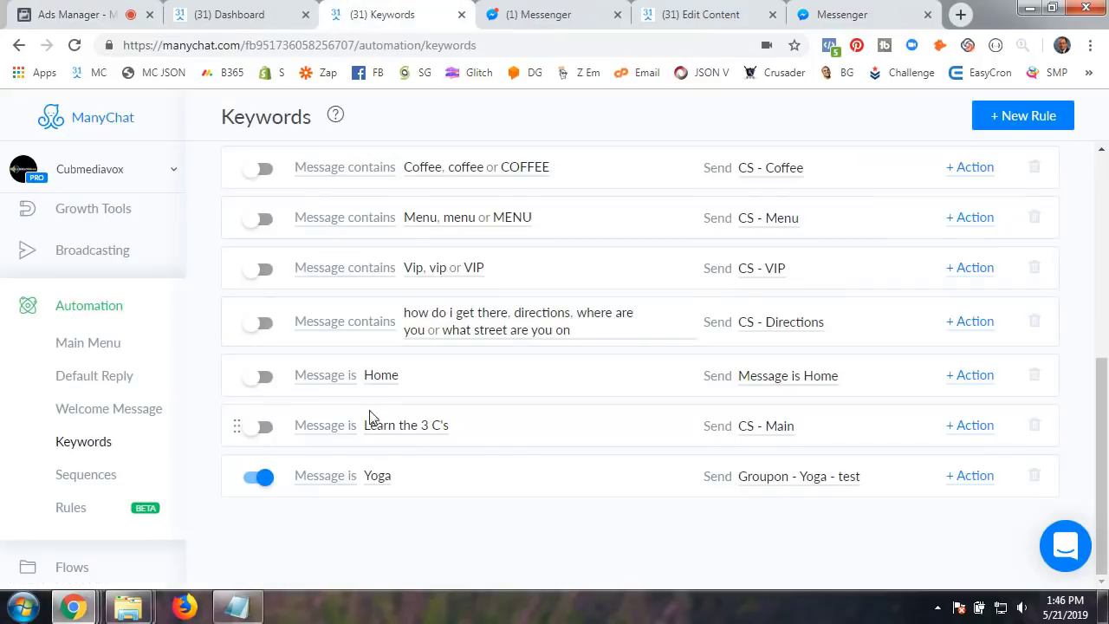
left_click(126, 17)
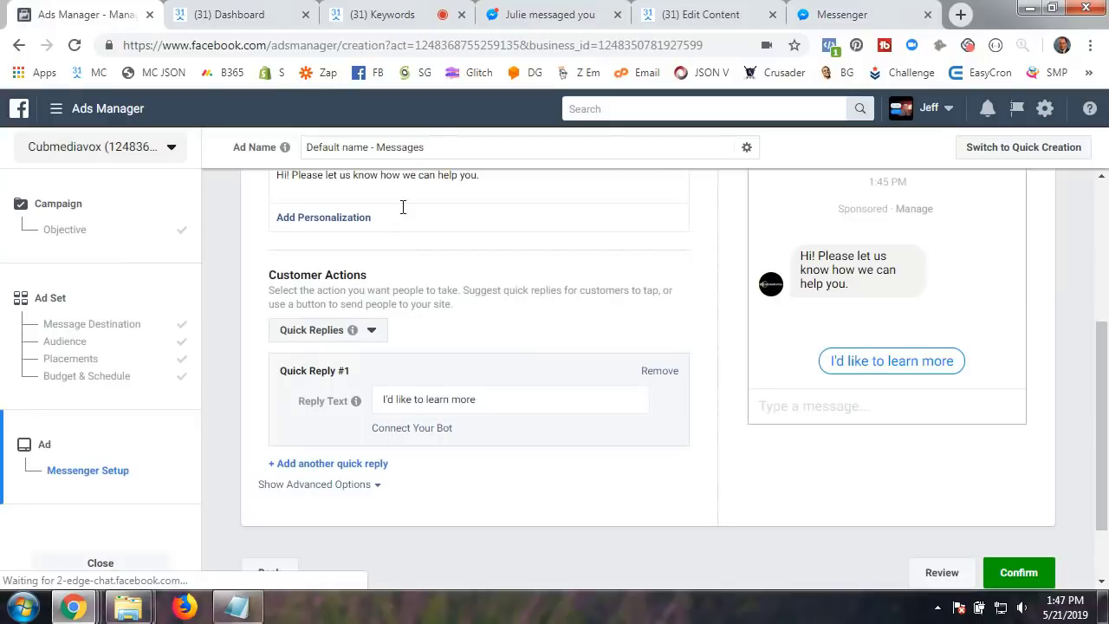
left_click(507, 402)
mouse_move(344, 408)
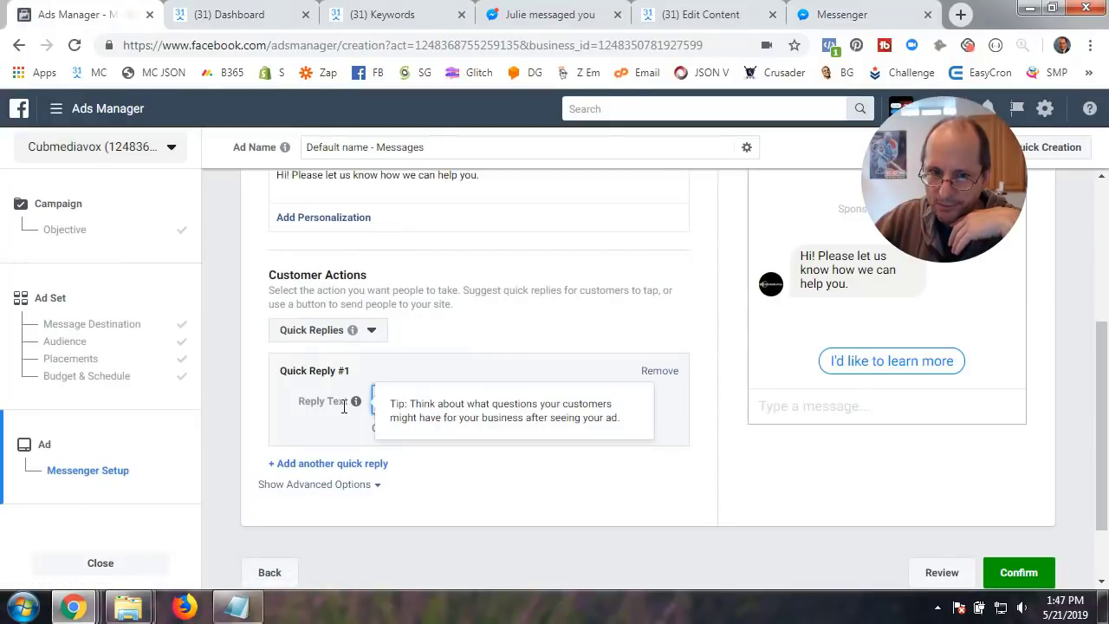
key("ctrl+a")
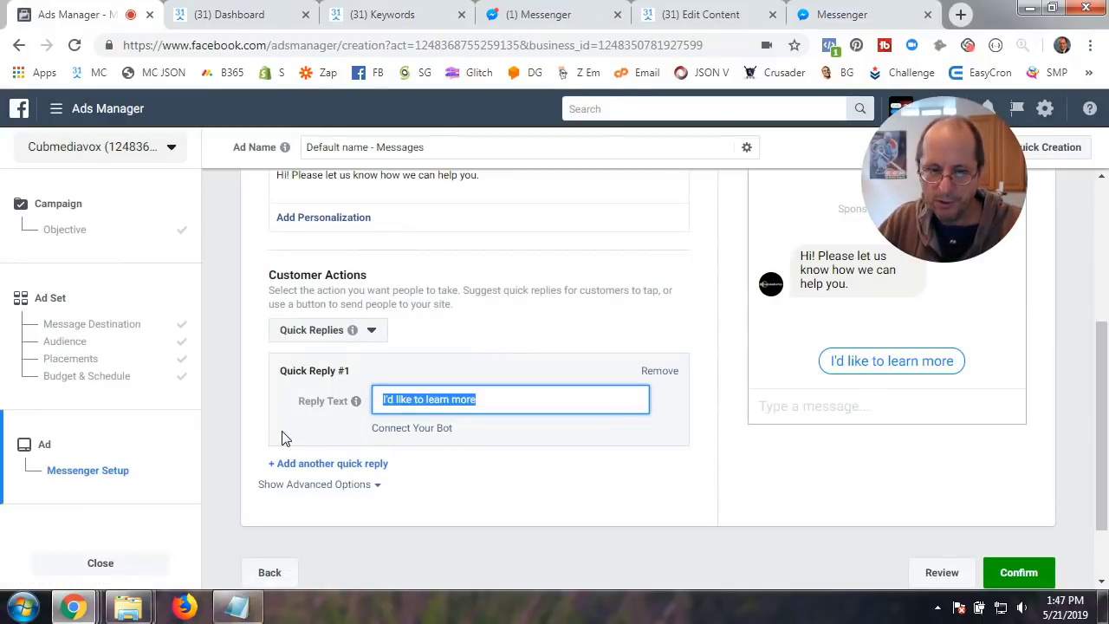
type("Yoag")
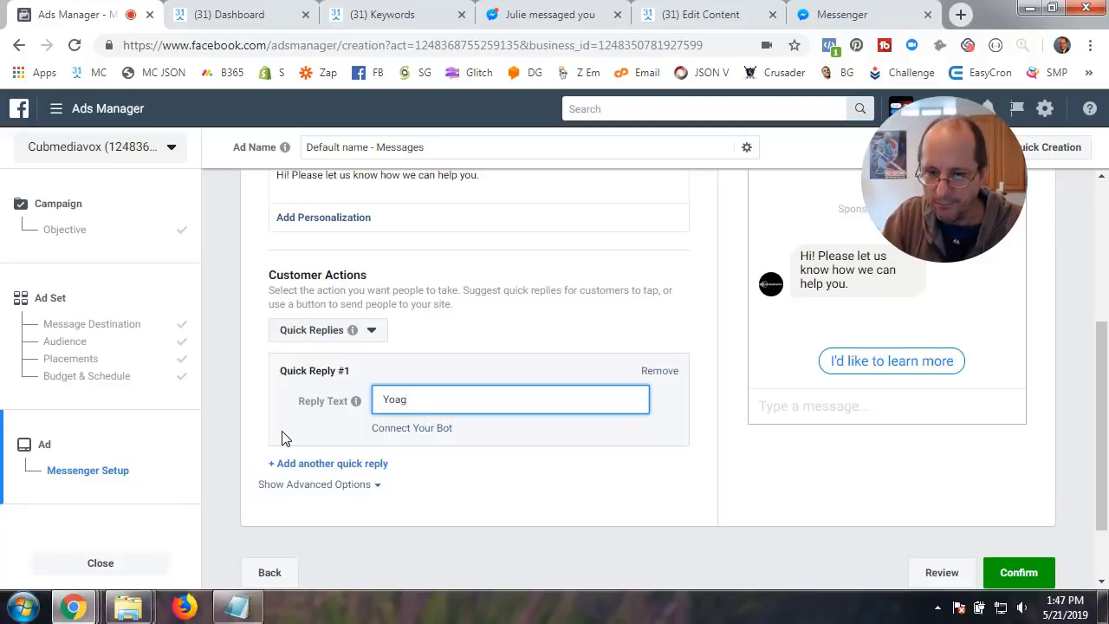
key("BackSpace")
key("BackSpace")
type("ga")
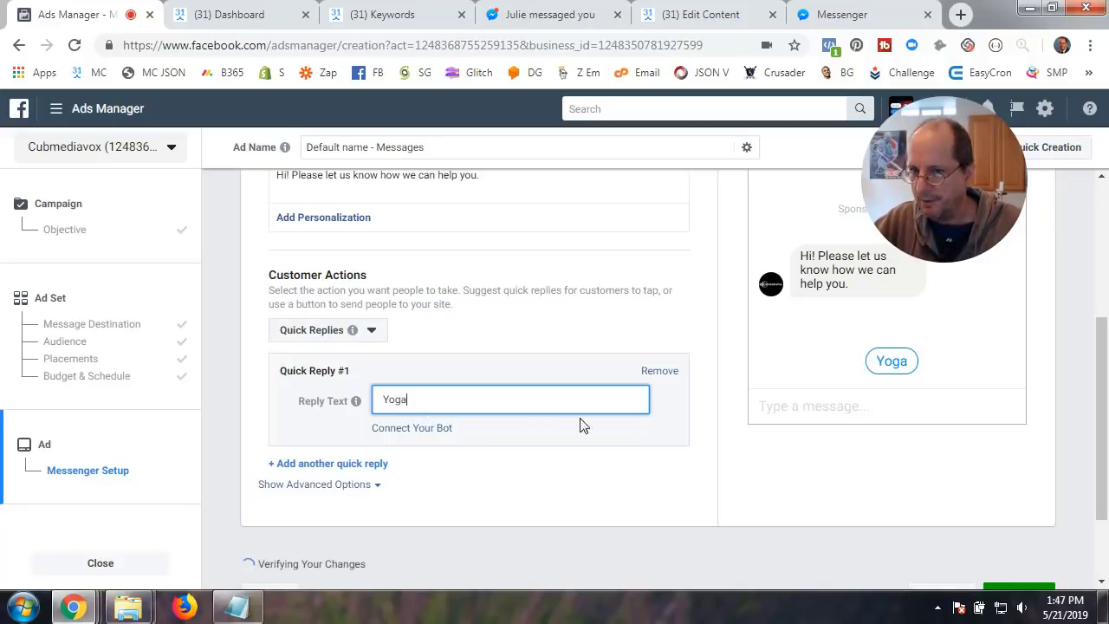
scroll(1005, 433, "up", 3)
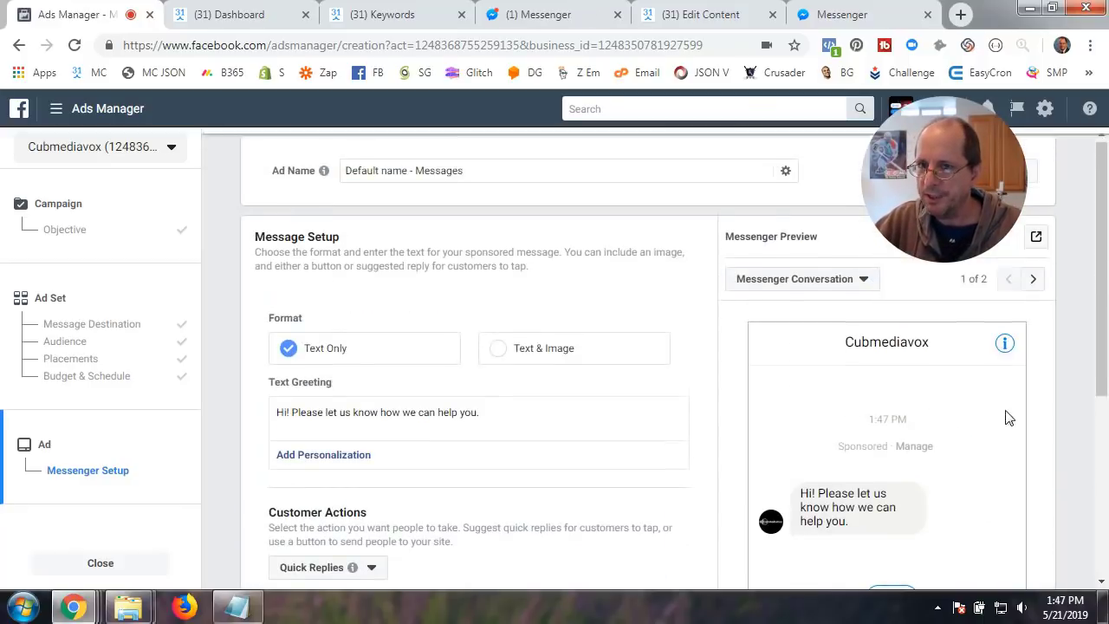
left_click_drag(957, 214, 160, 231)
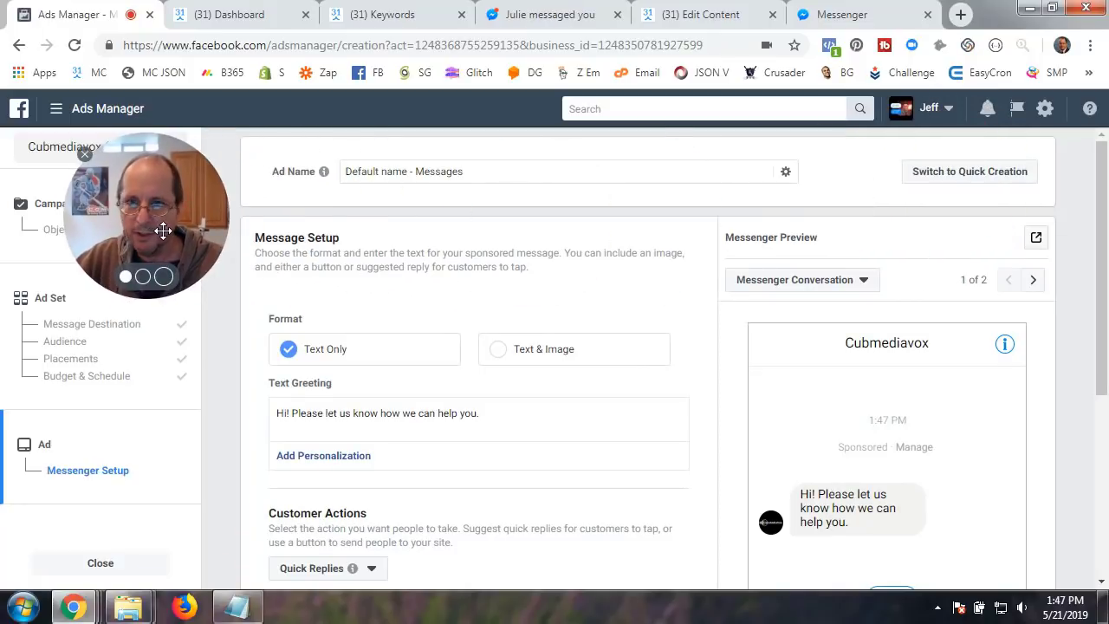
Send the ad preview to Messenger and open the conversation showing the Yoga greeting.
left_click(1036, 239)
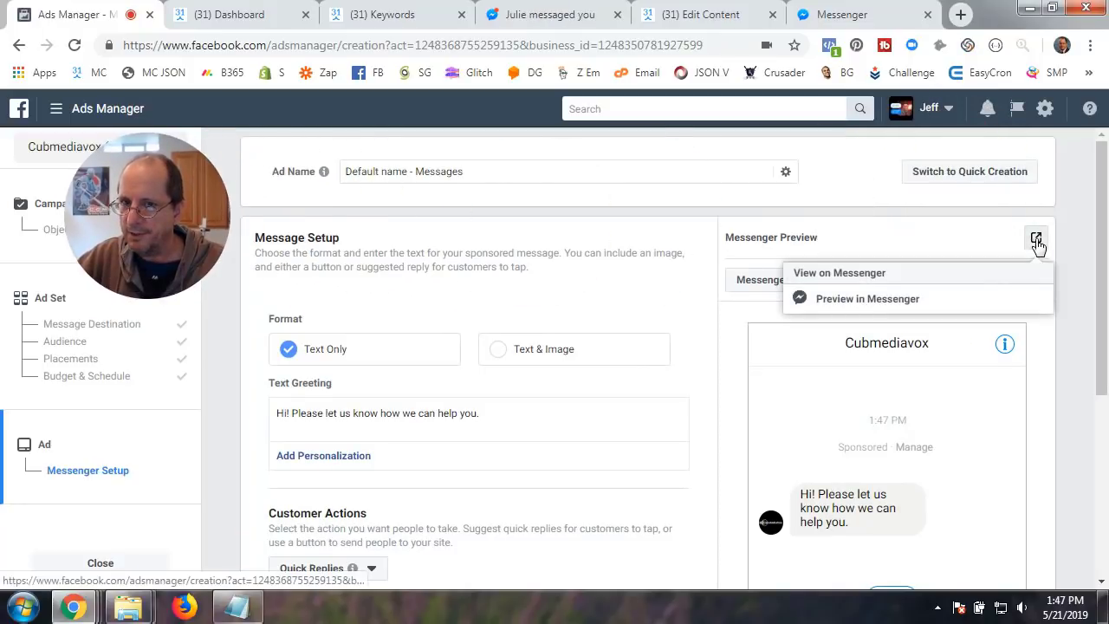
left_click_drag(148, 229, 409, 187)
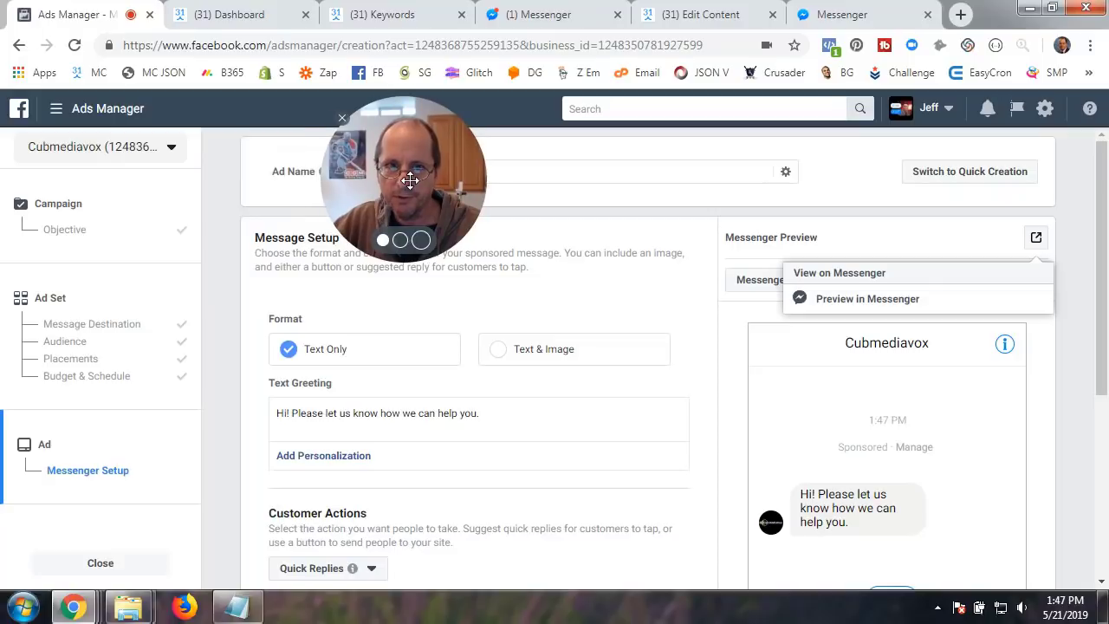
left_click(869, 299)
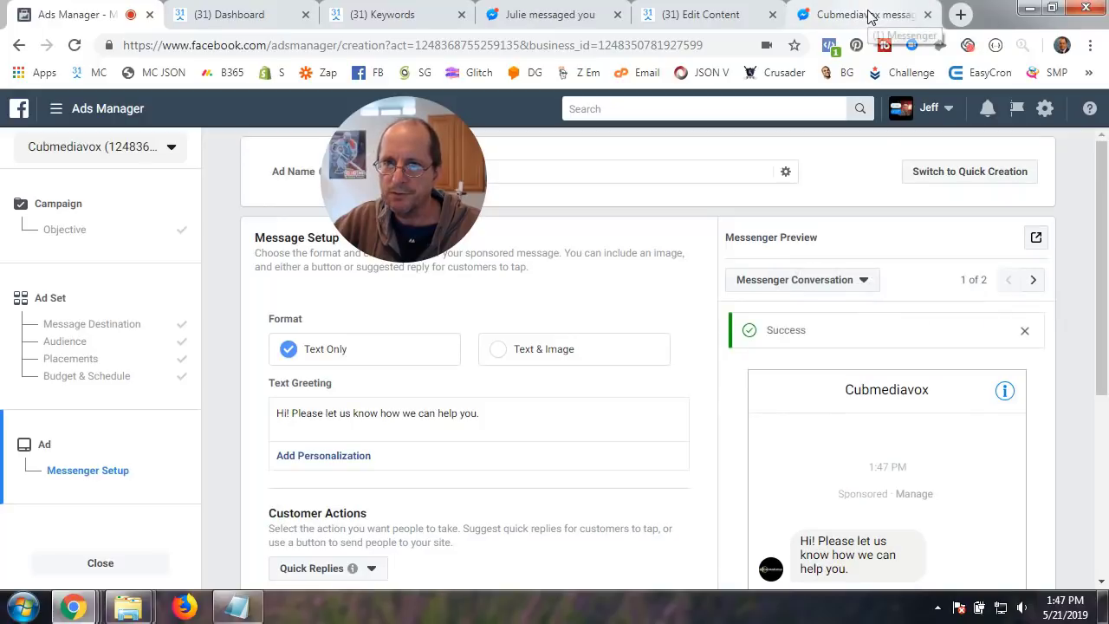
left_click(543, 15)
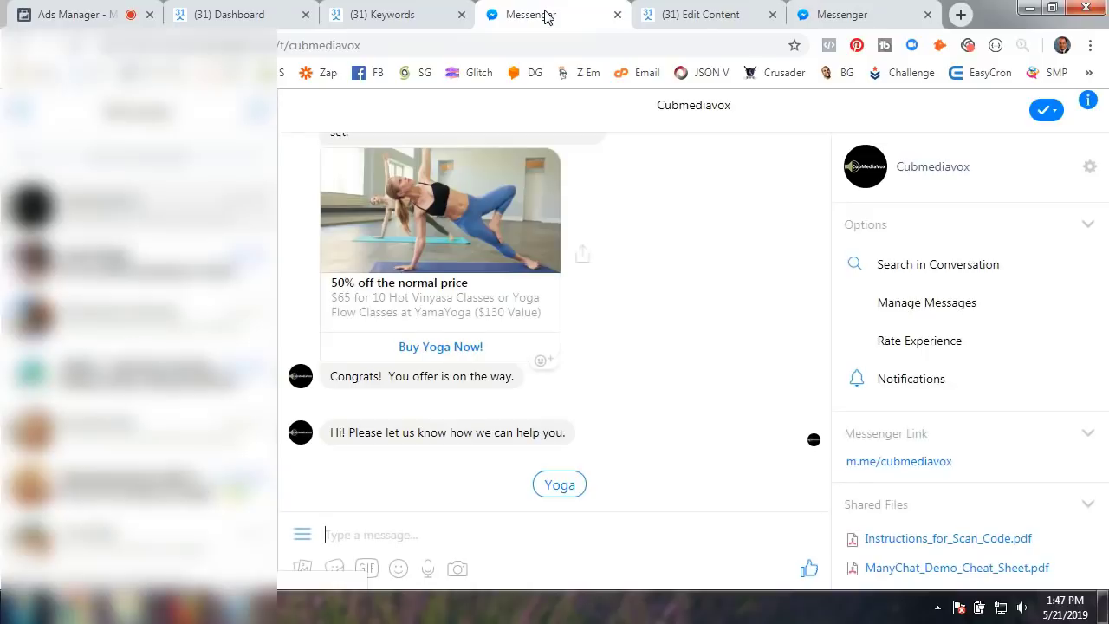
Answer the sponsored greeting with the Yoga quick reply.
left_click(561, 490)
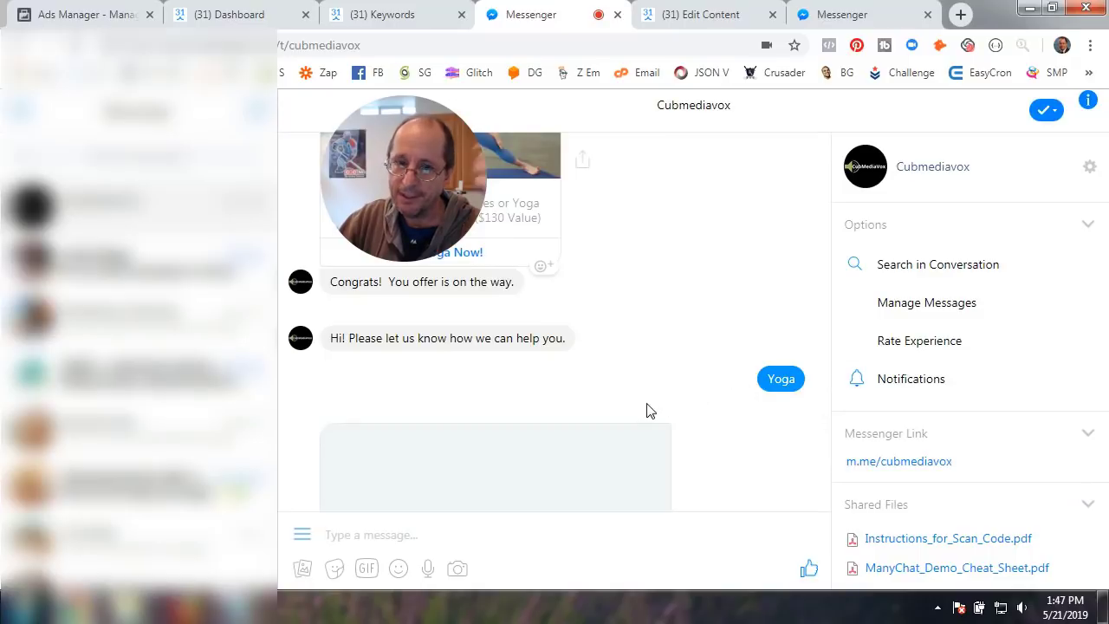
Switch the ad's Customer Actions from quick replies to Buttons.
left_click(102, 17)
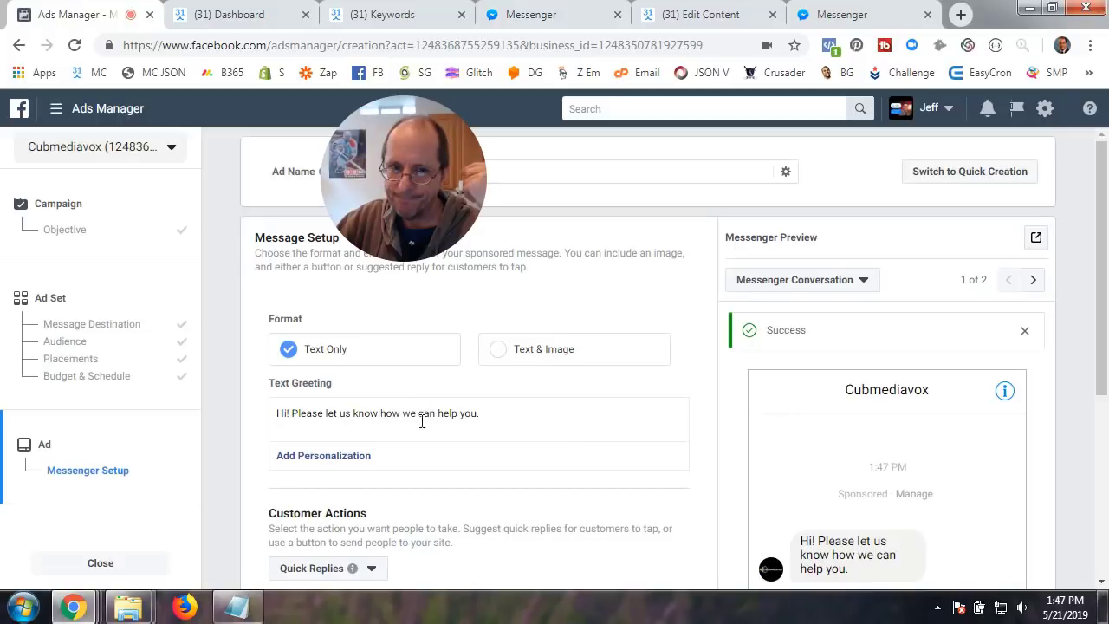
scroll(568, 448, "down", 3)
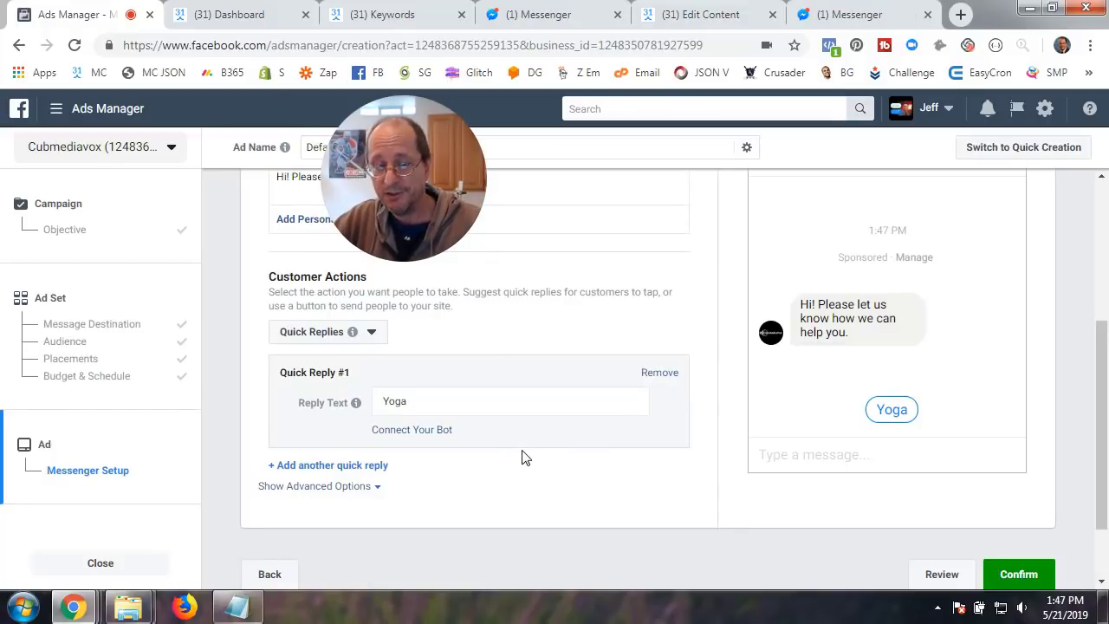
scroll(702, 430, "up", 2)
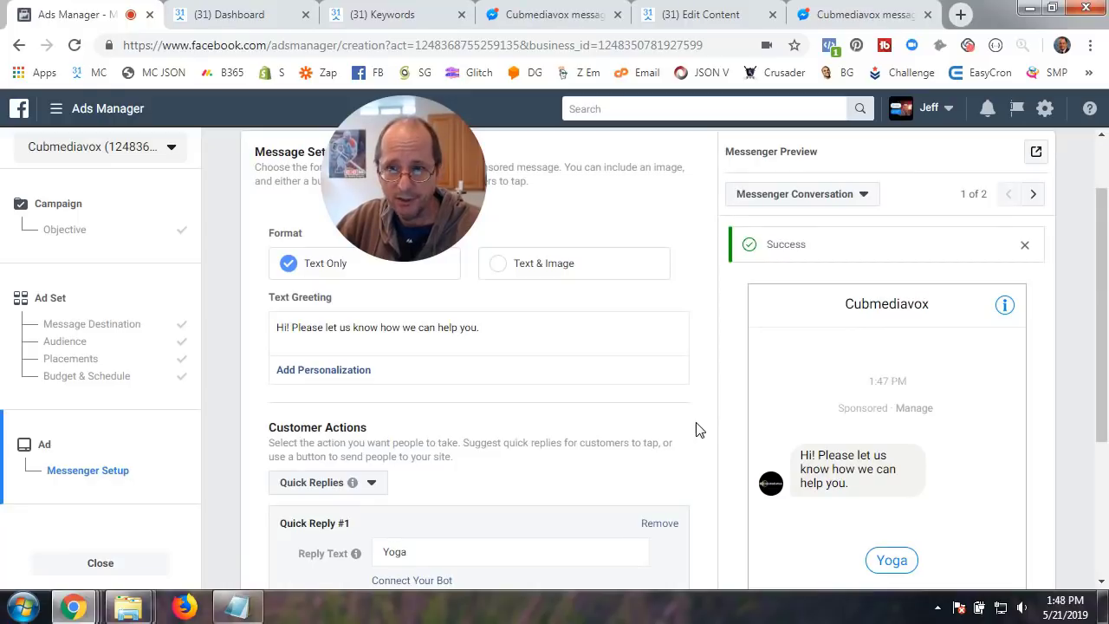
scroll(700, 431, "down", 2)
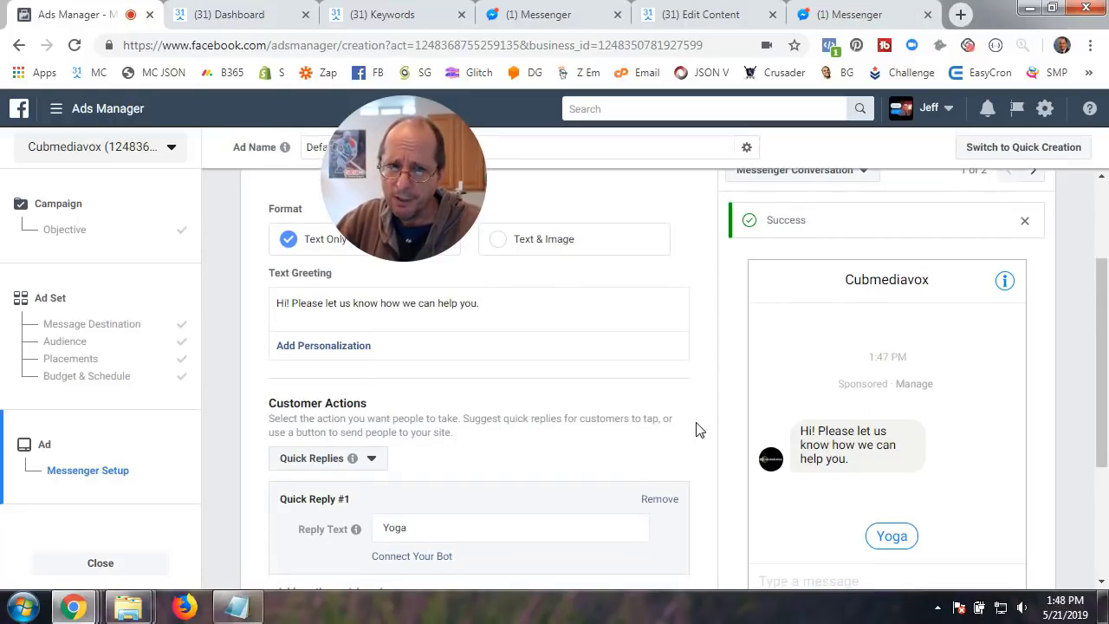
scroll(700, 430, "up", 1)
scroll(700, 430, "down", 1)
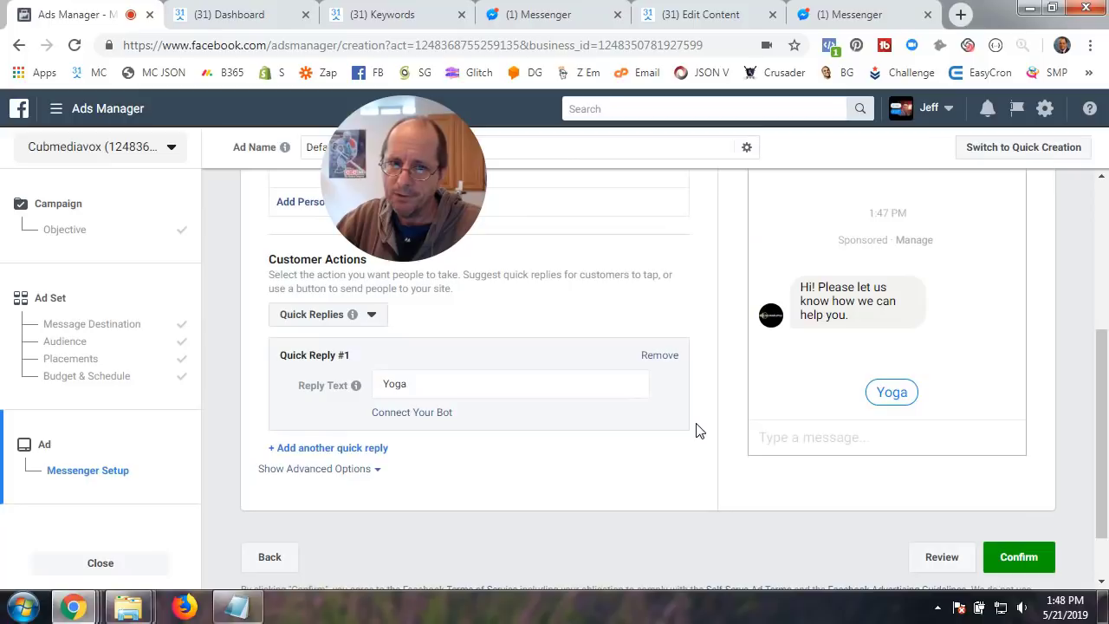
left_click(373, 316)
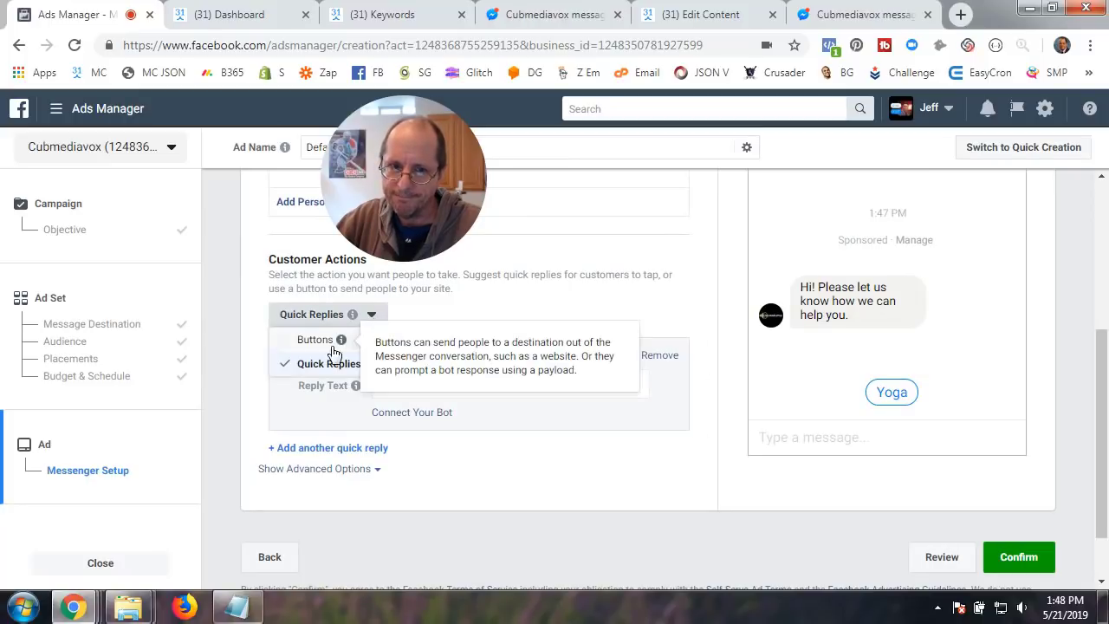
left_click(312, 347)
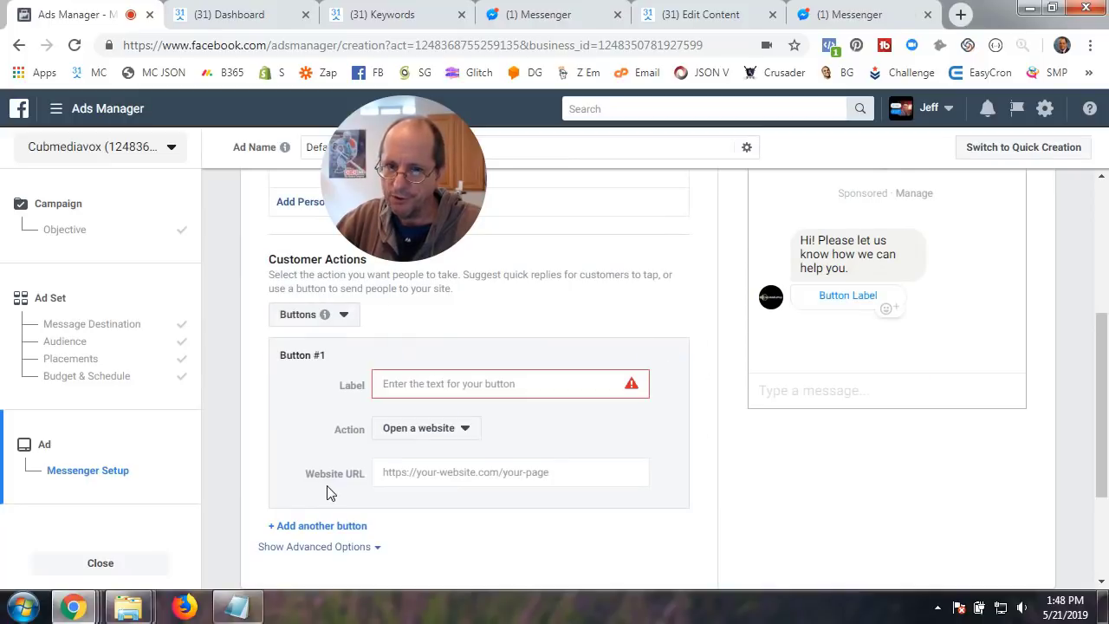
Label Button #1 'Yoga' and set its action to Send a postback.
left_click(447, 383)
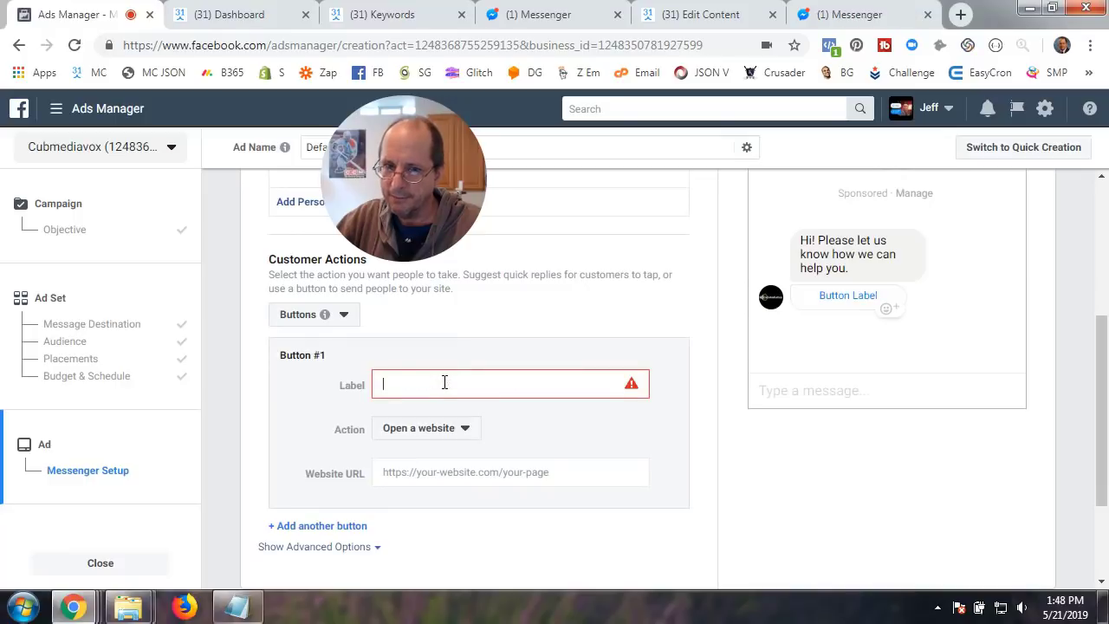
type("Yoga")
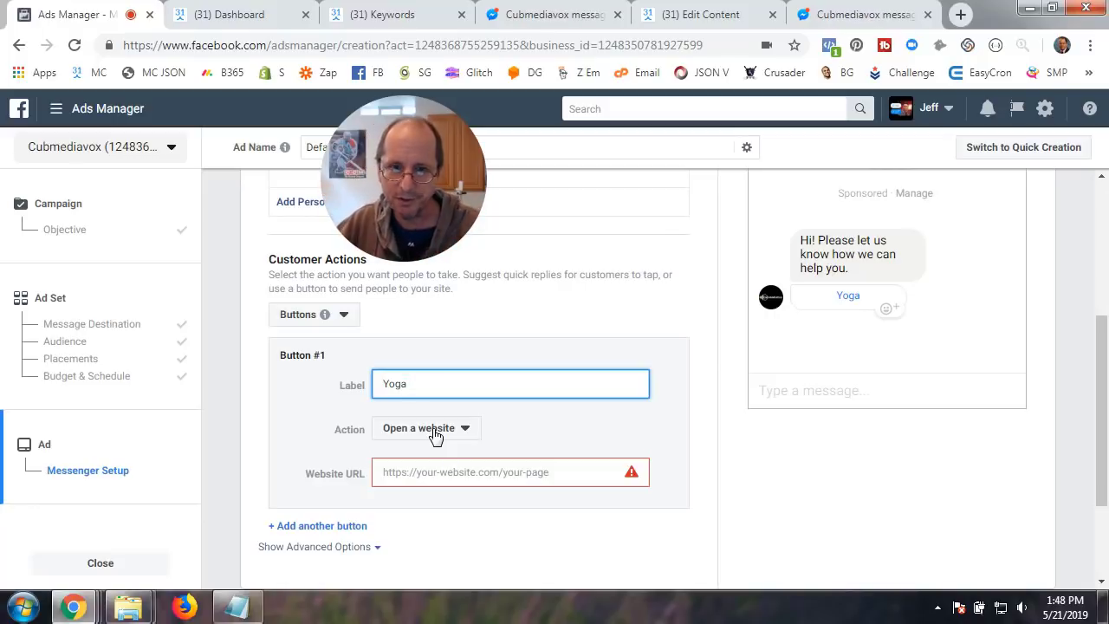
left_click(435, 431)
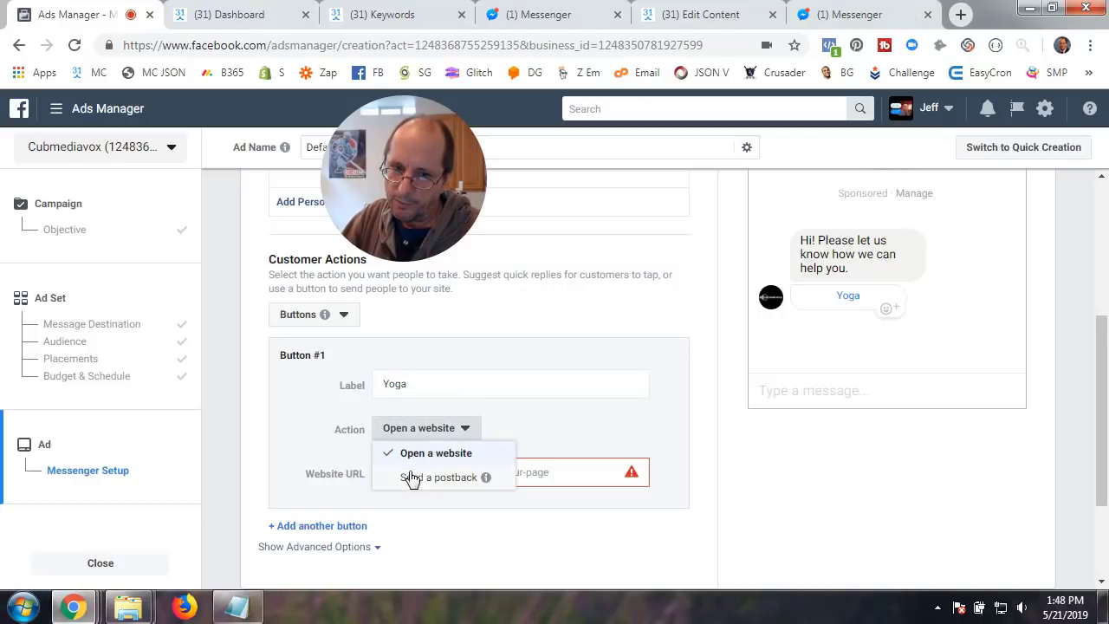
left_click(432, 478)
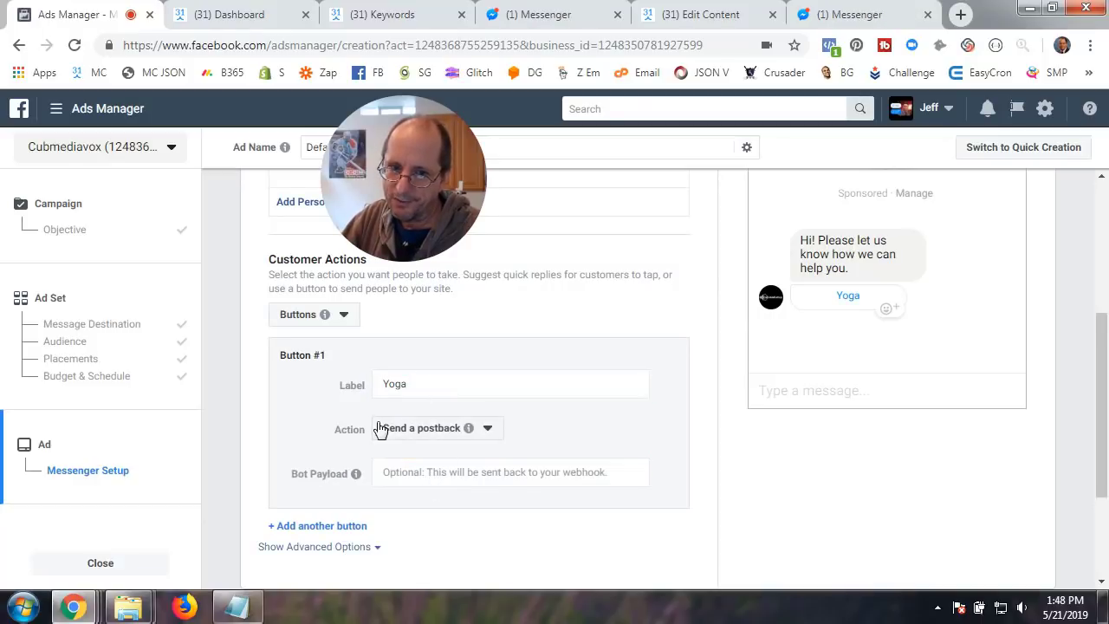
mouse_move(468, 428)
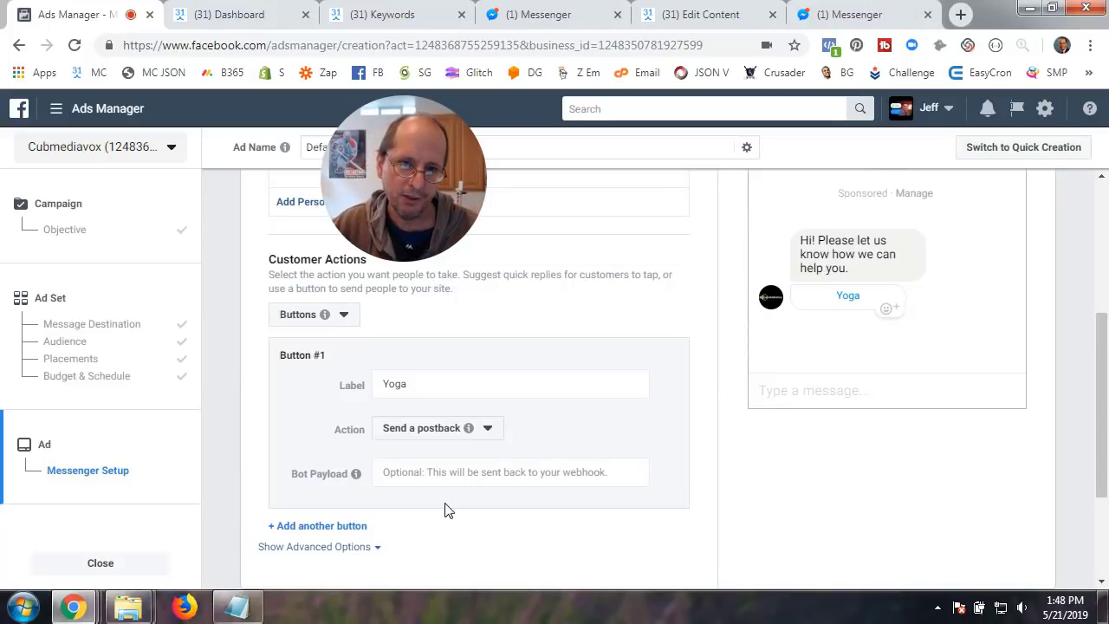
scroll(442, 512, "up", 2)
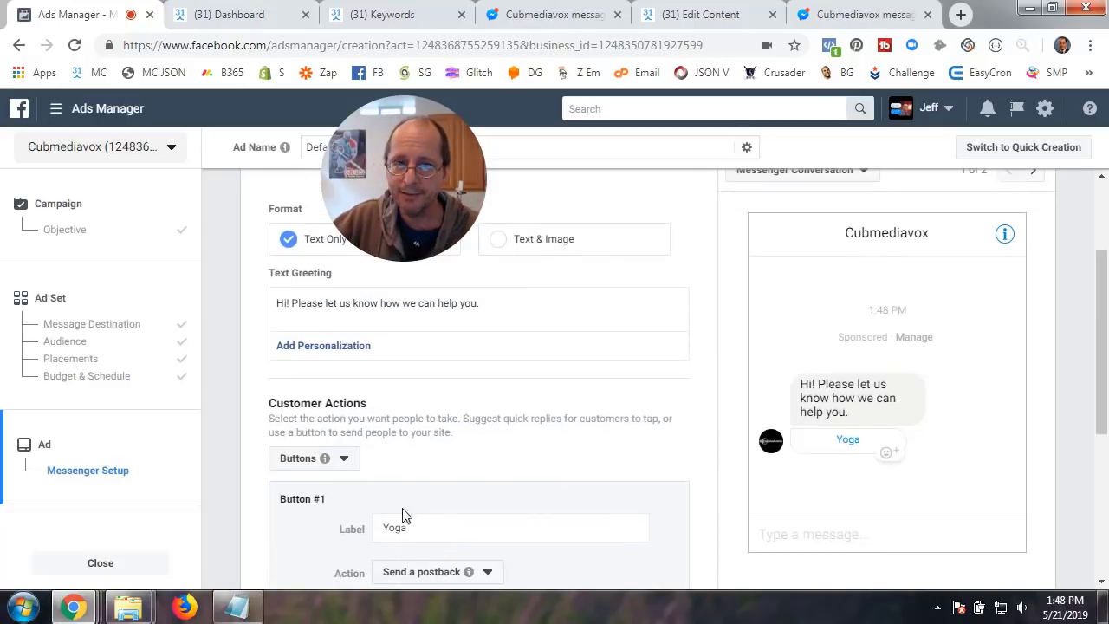
scroll(401, 503, "down", 2)
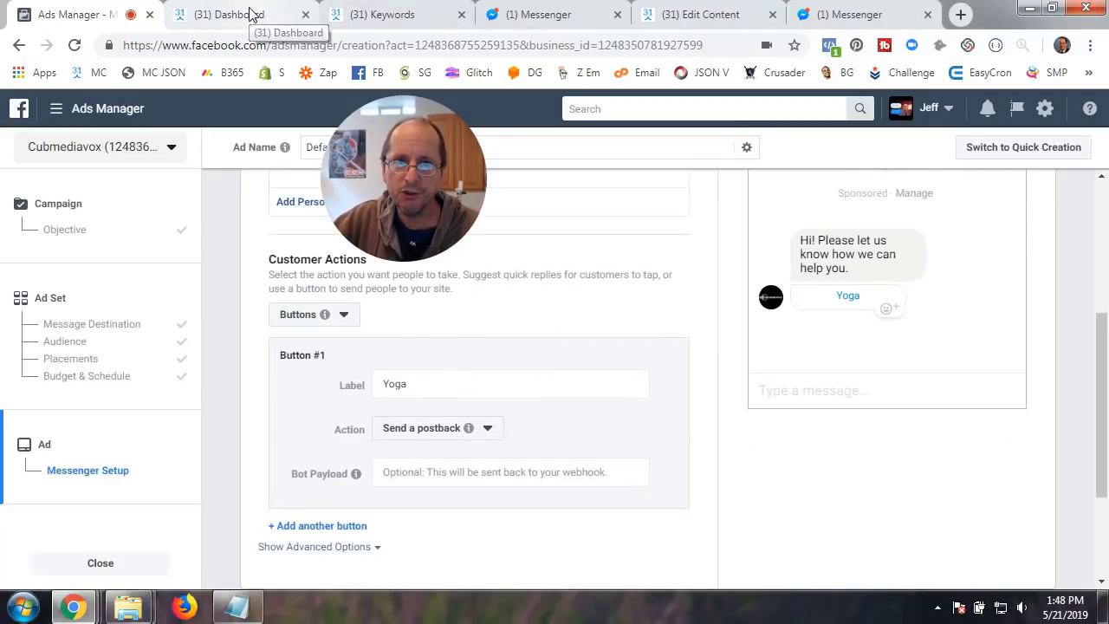
In ManyChat's Growth Tools, leave the new-tool screen and open Growth Tool #63 from the list.
left_click(224, 15)
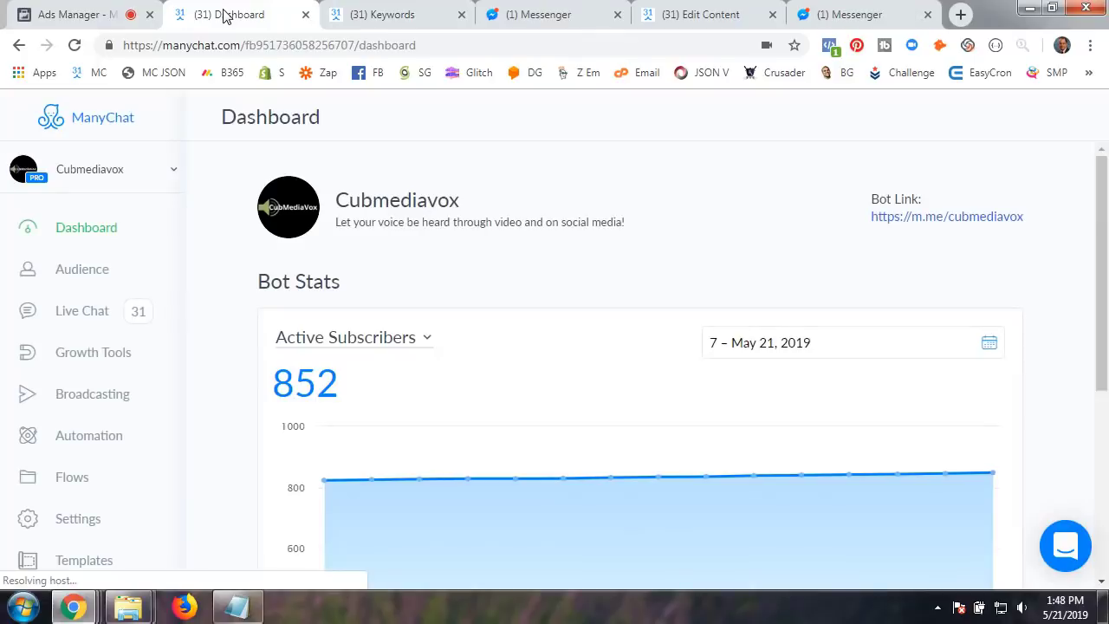
left_click(110, 363)
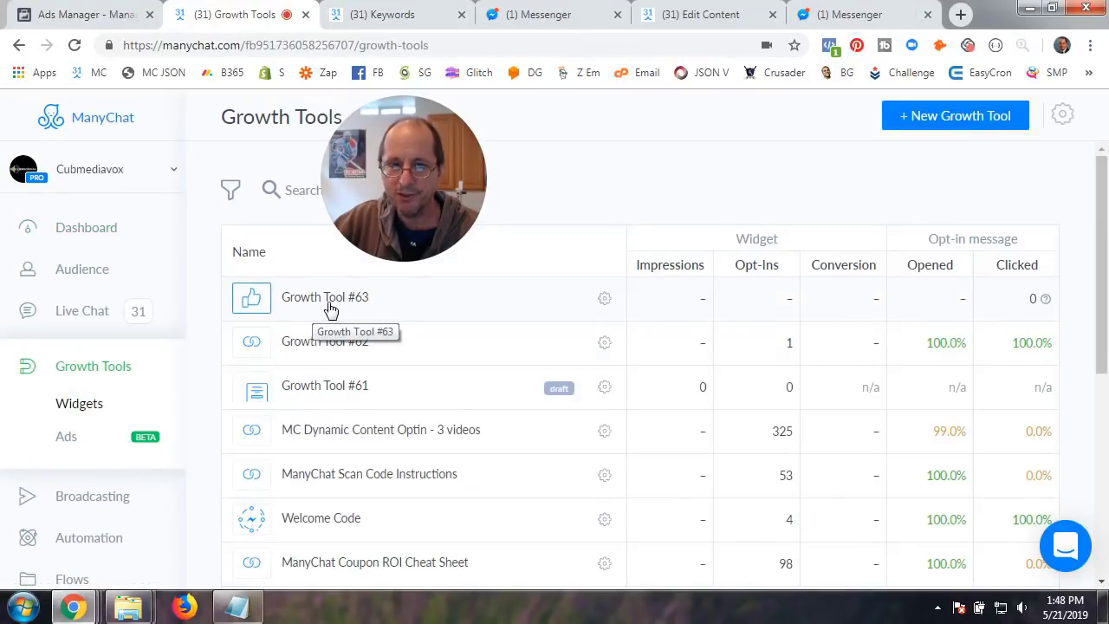
left_click_drag(385, 185, 555, 185)
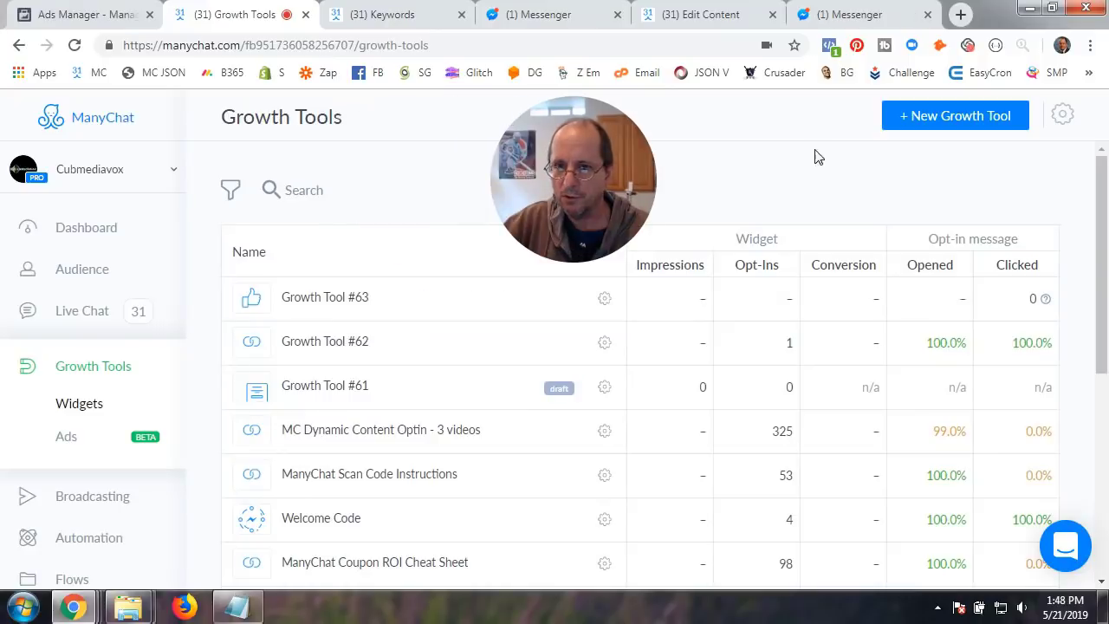
left_click(950, 118)
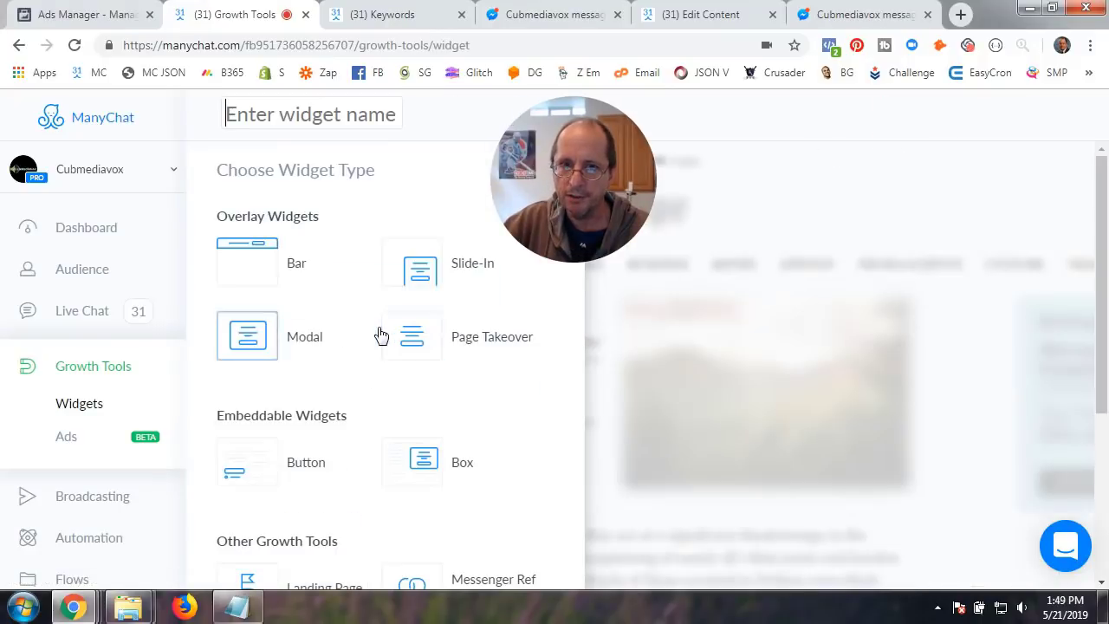
scroll(324, 342, "down", 3)
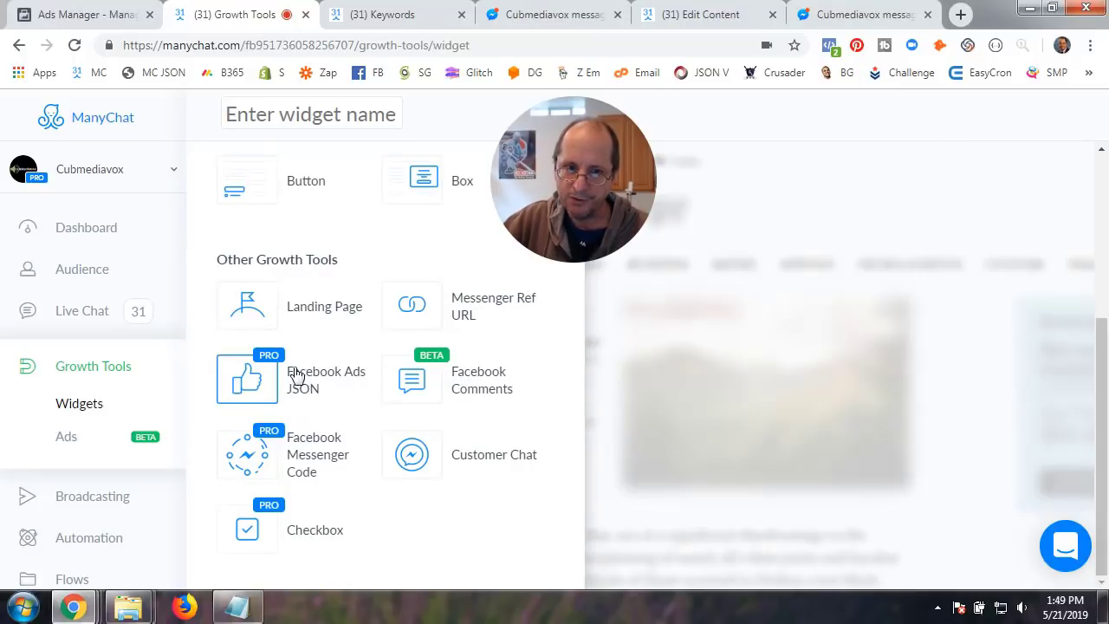
left_click(69, 404)
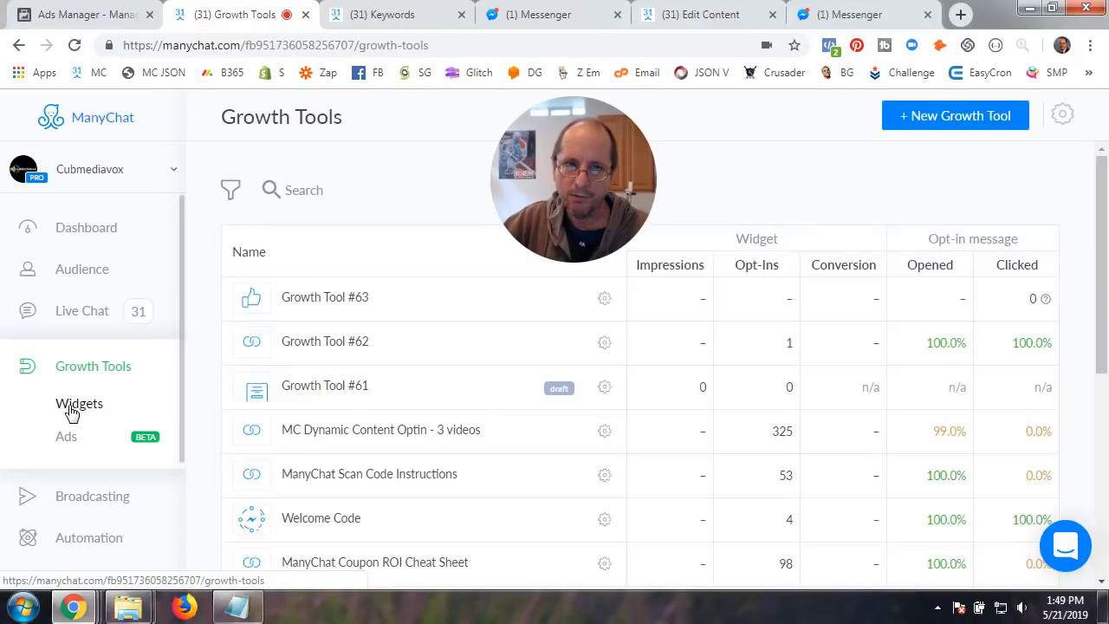
left_click(328, 301)
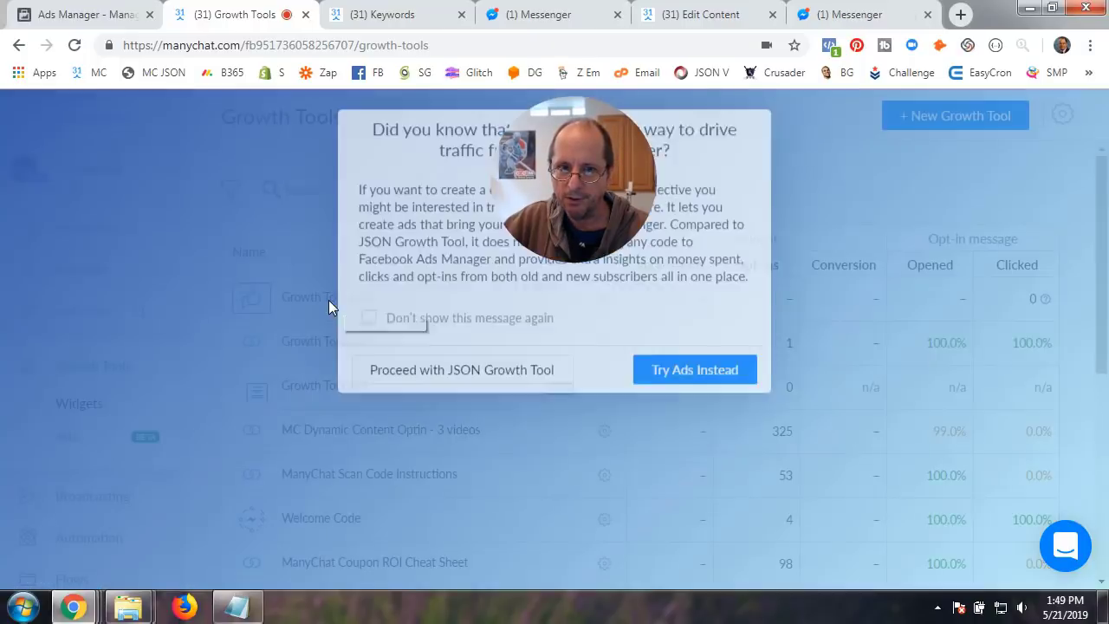
Proceed with the JSON Growth Tool and open the opt-in message flow for editing.
left_click(447, 378)
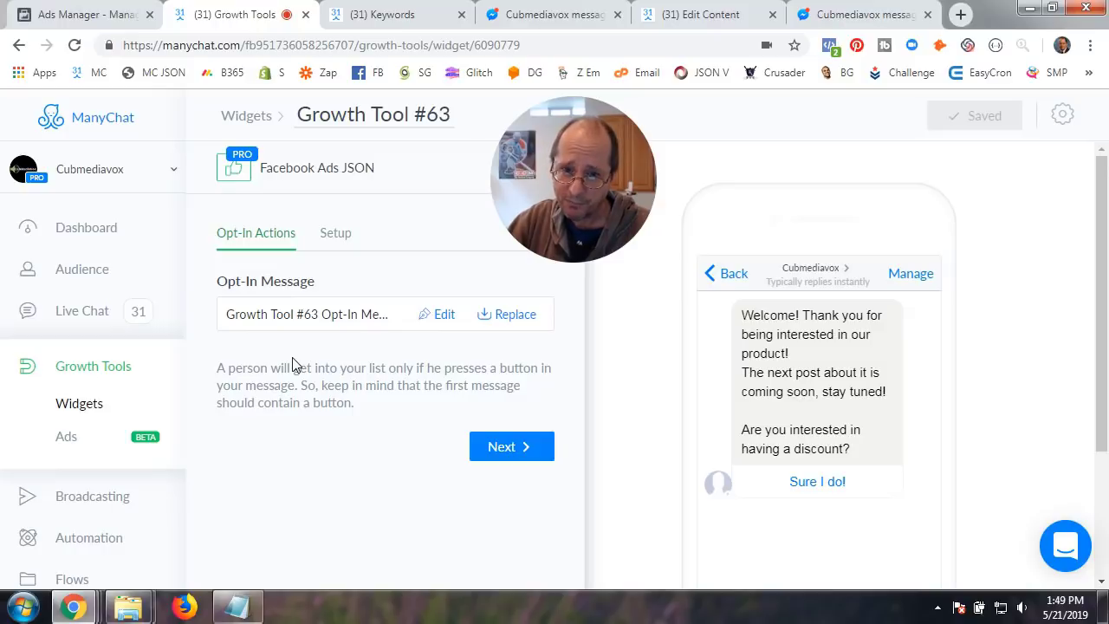
left_click(437, 317)
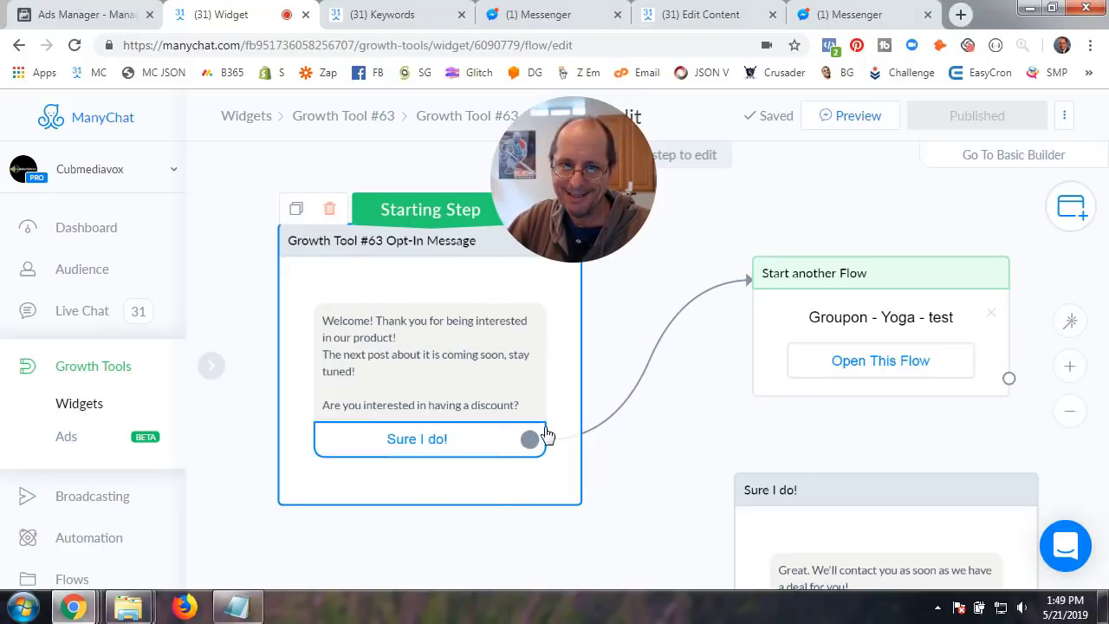
Compare the ad's button settings in Ads Manager with the Growth Tool #63 flow.
left_click(101, 15)
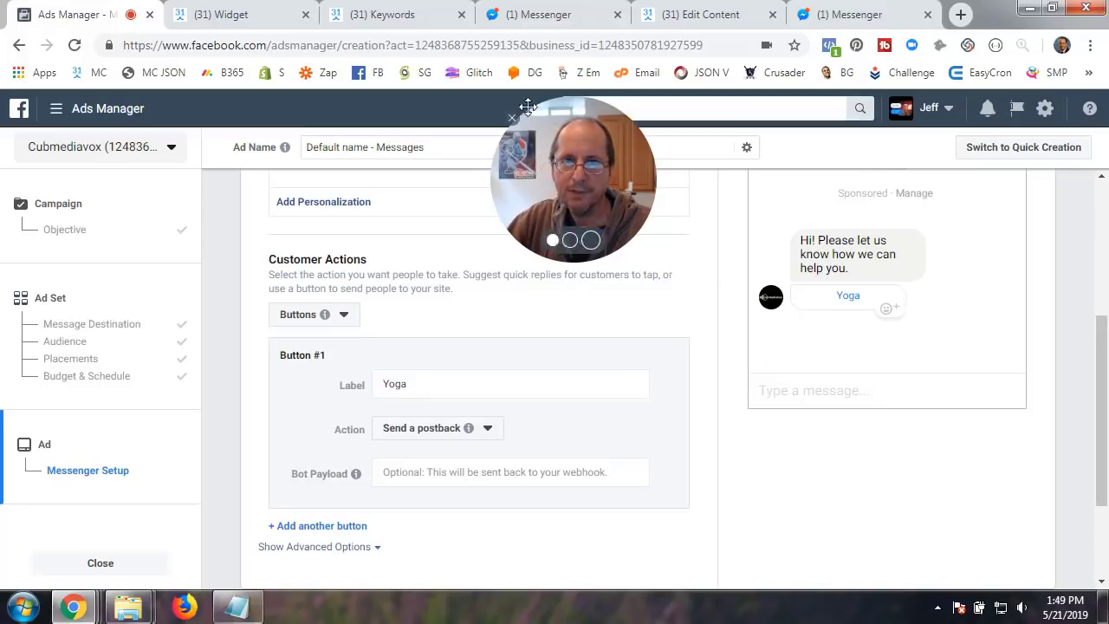
left_click(247, 17)
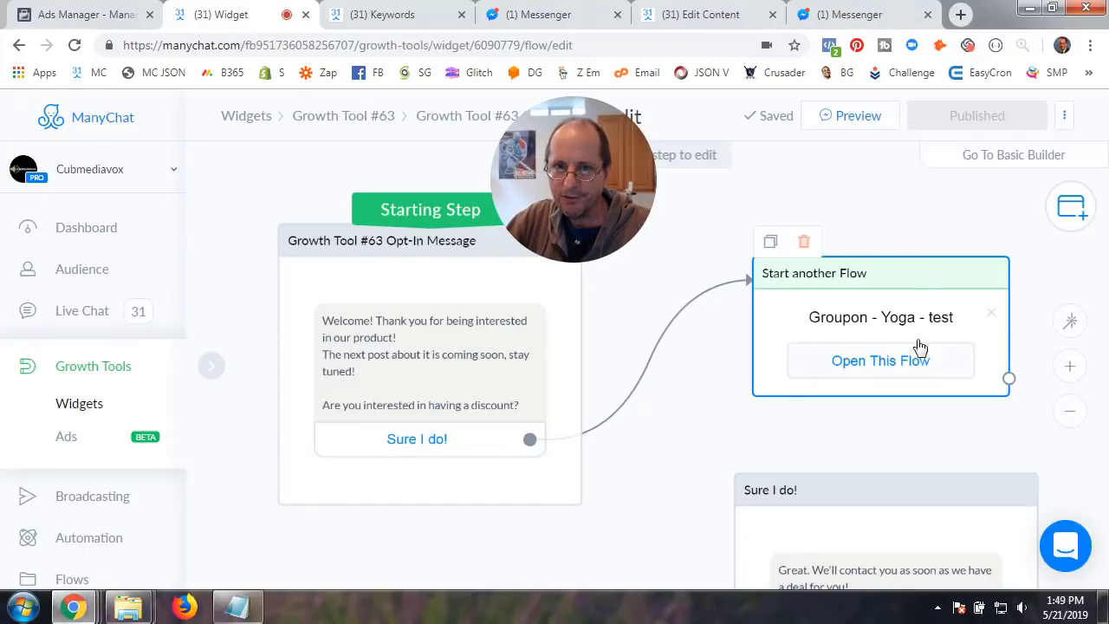
key("ctrl+1")
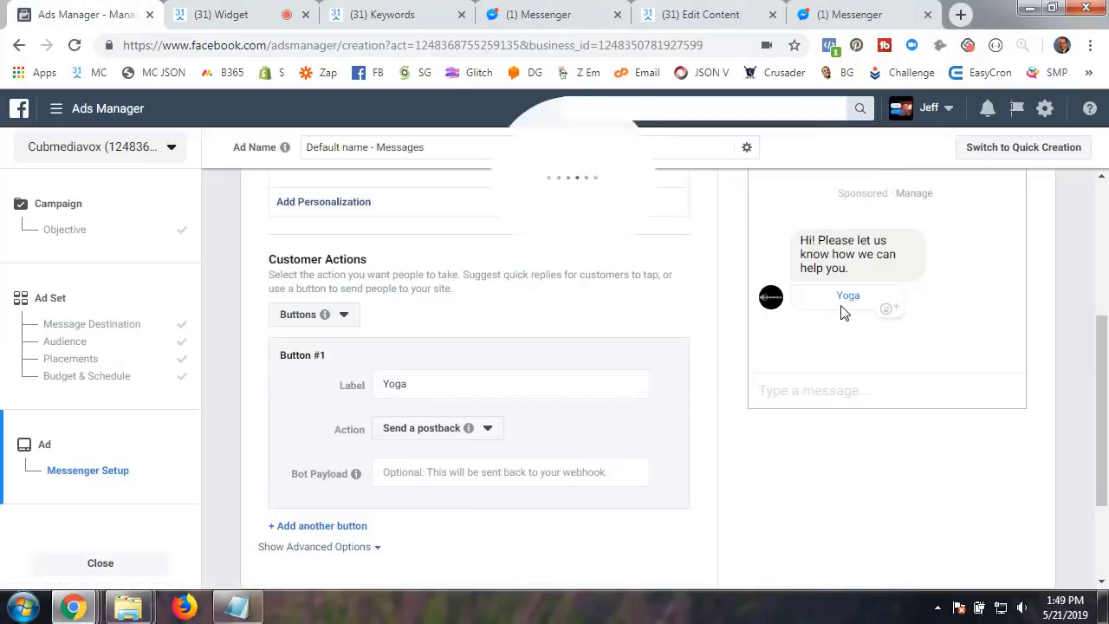
left_click(236, 15)
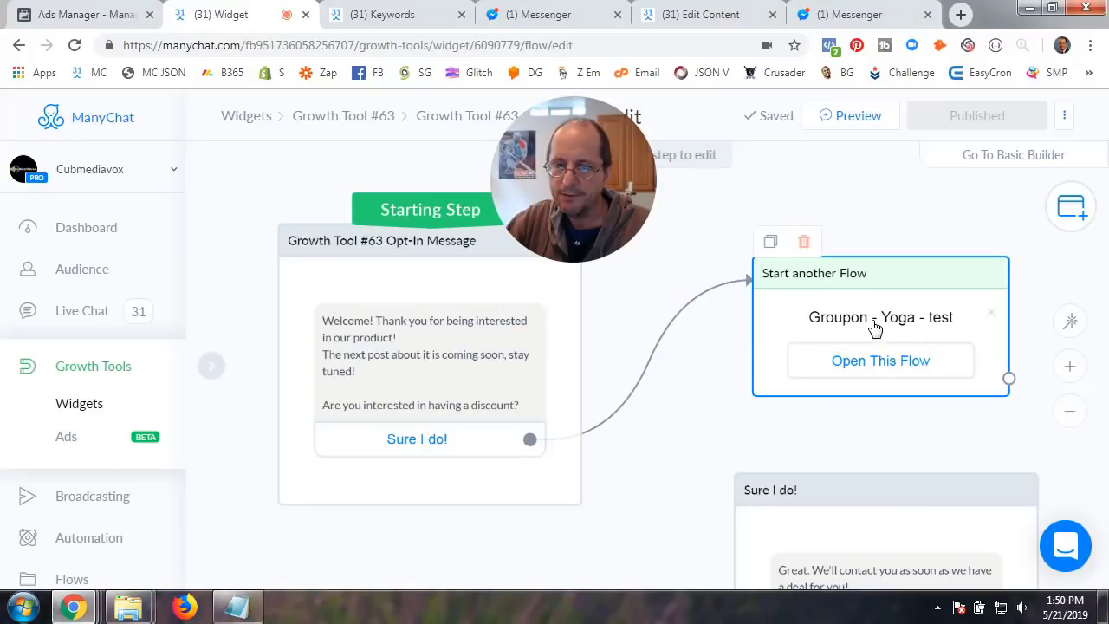
Pan the flow canvas to bring the connected Starting Step into view.
scroll(680, 435, "down", 2)
left_click_drag(678, 459, 584, 453)
scroll(584, 453, "down", 2)
left_click_drag(614, 408, 523, 407)
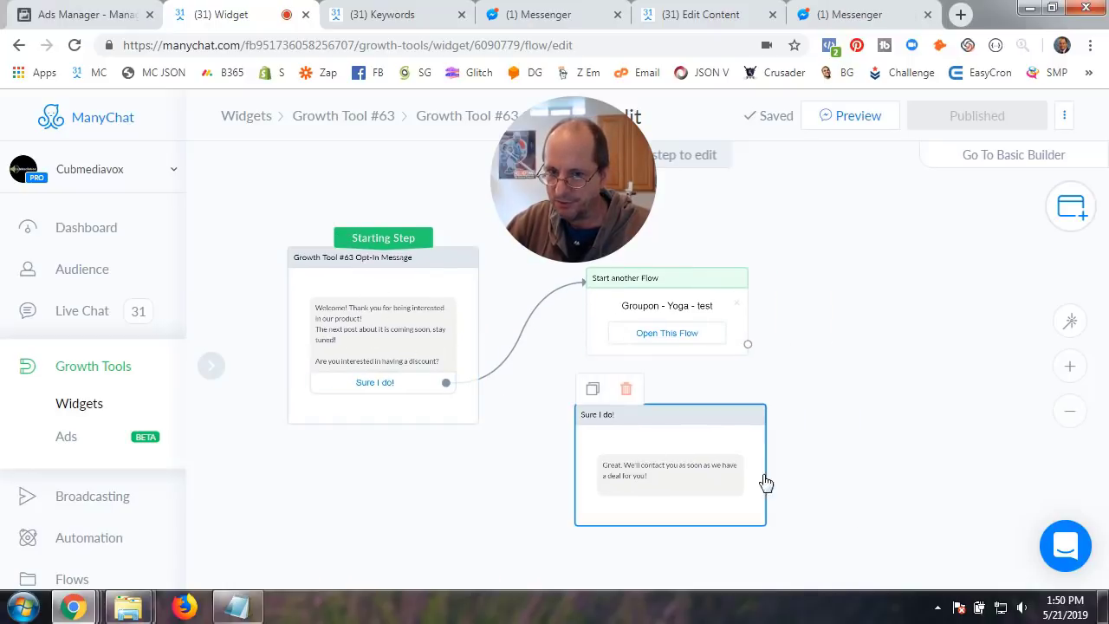
scroll(839, 479, "up", 2)
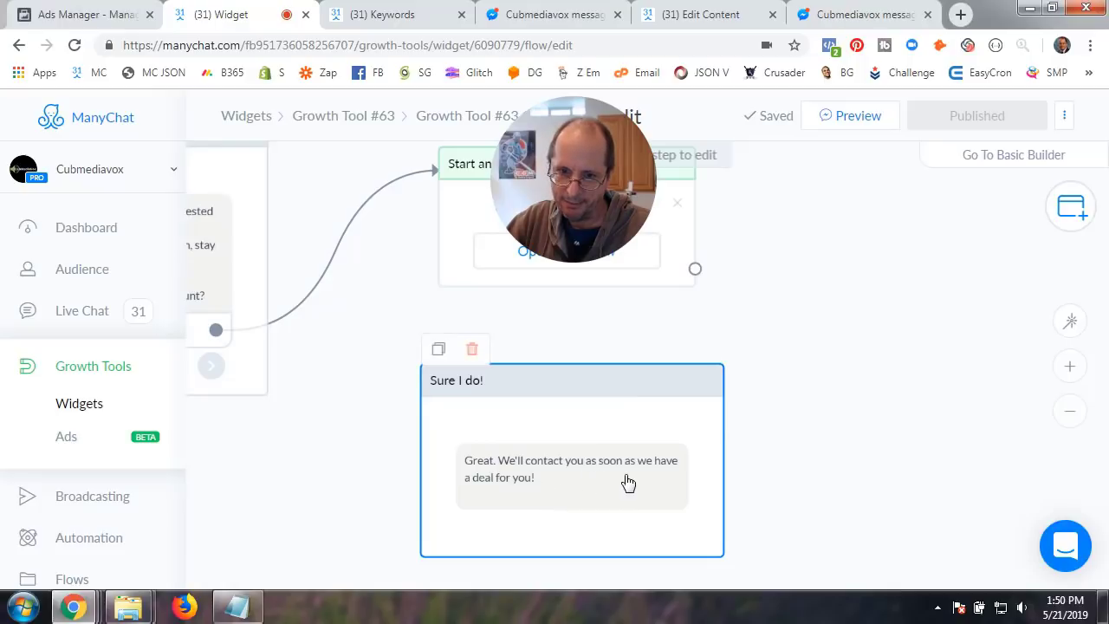
scroll(416, 485, "down", 1)
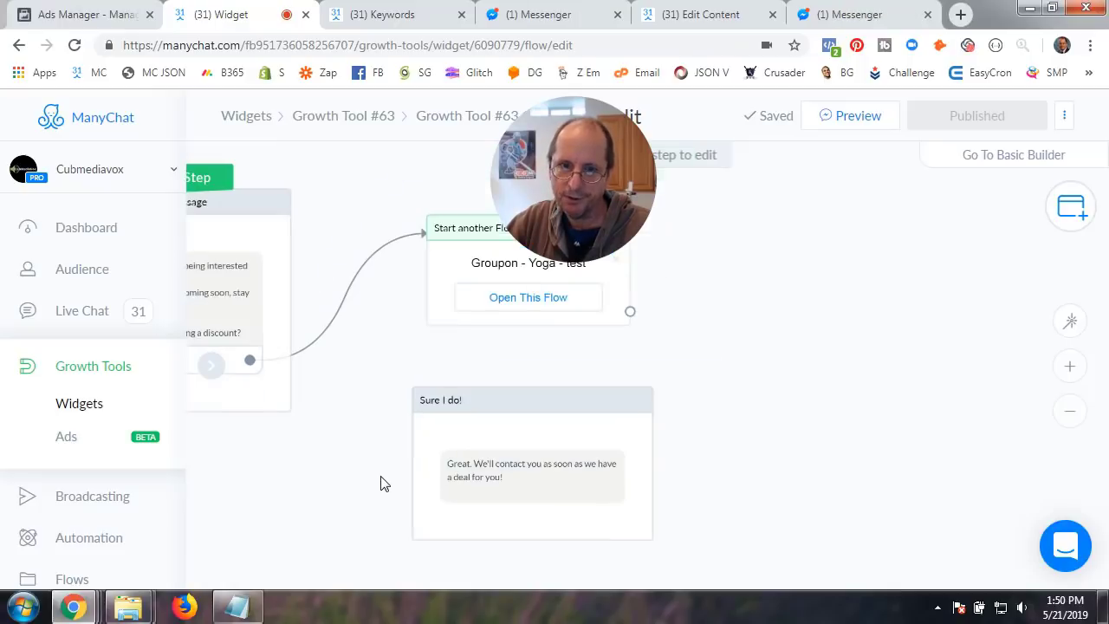
left_click_drag(371, 462, 526, 468)
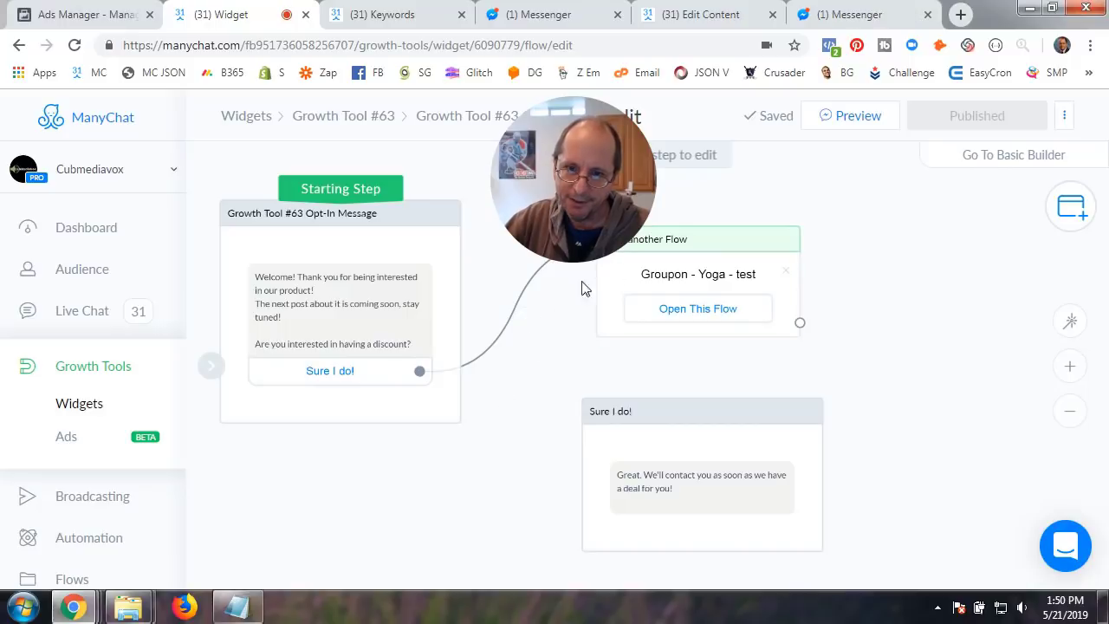
Inspect the Groupon - Yoga - test flow's messages, then return to Growth Tool #63's settings.
left_click(596, 345)
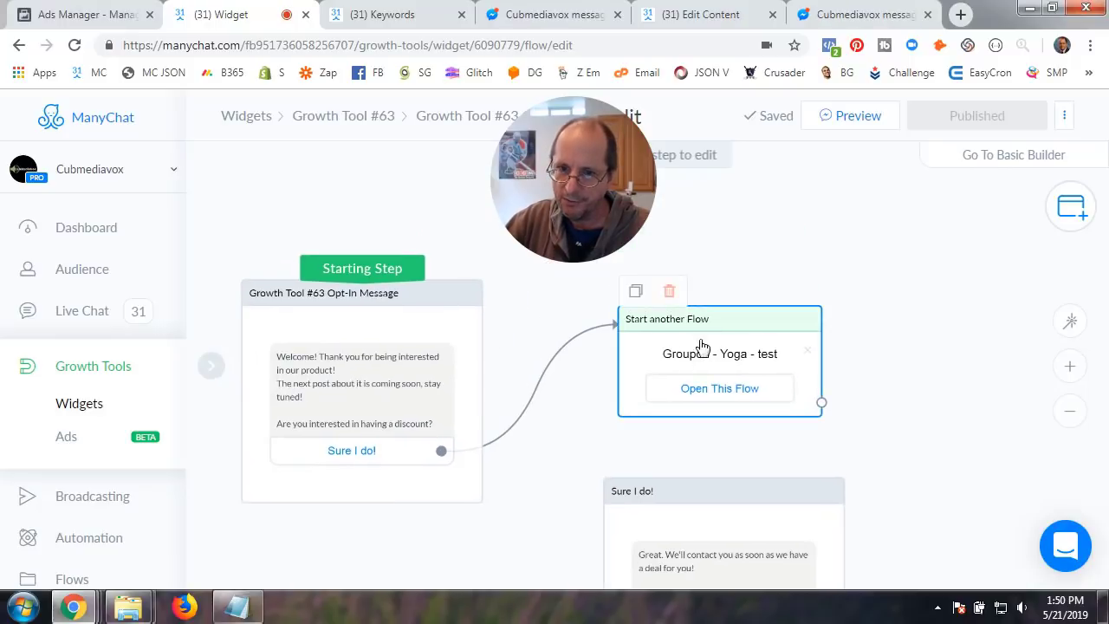
left_click(690, 19)
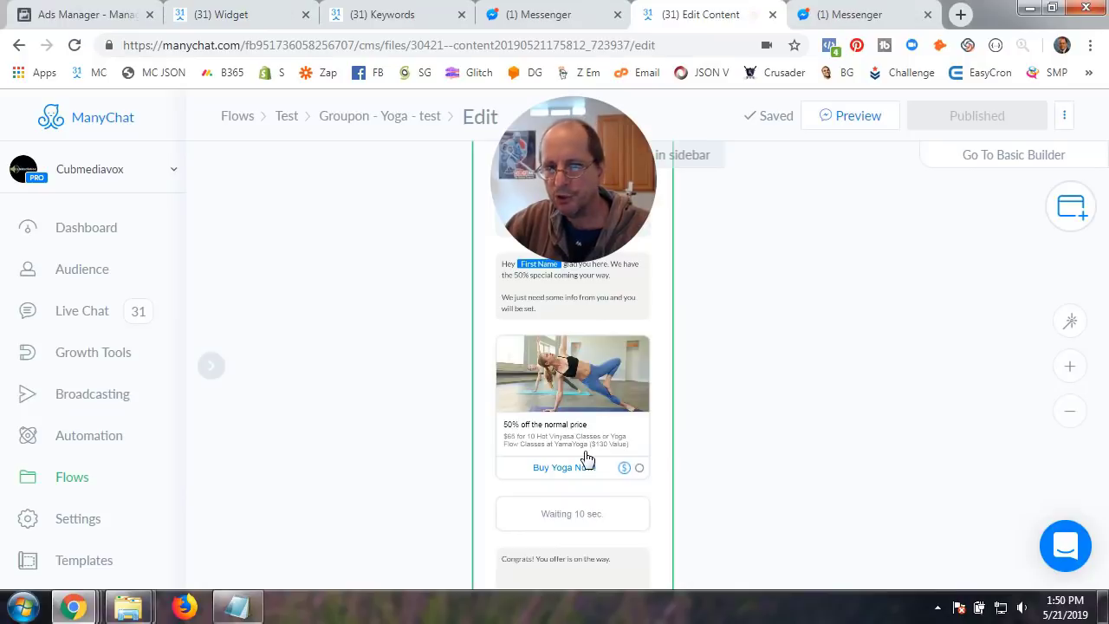
left_click(264, 19)
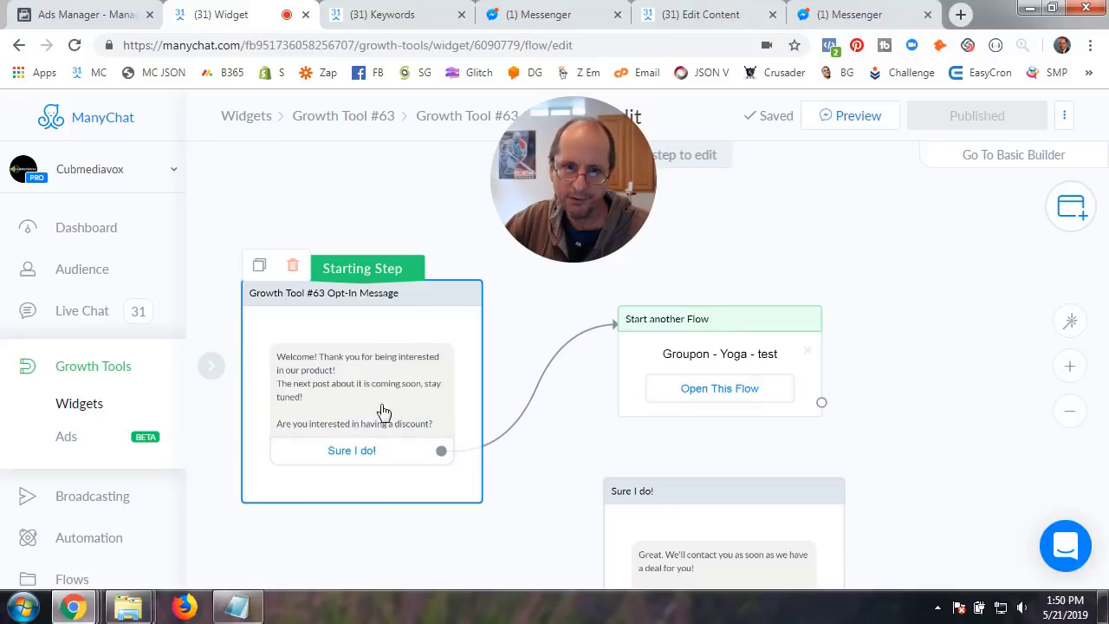
left_click(353, 123)
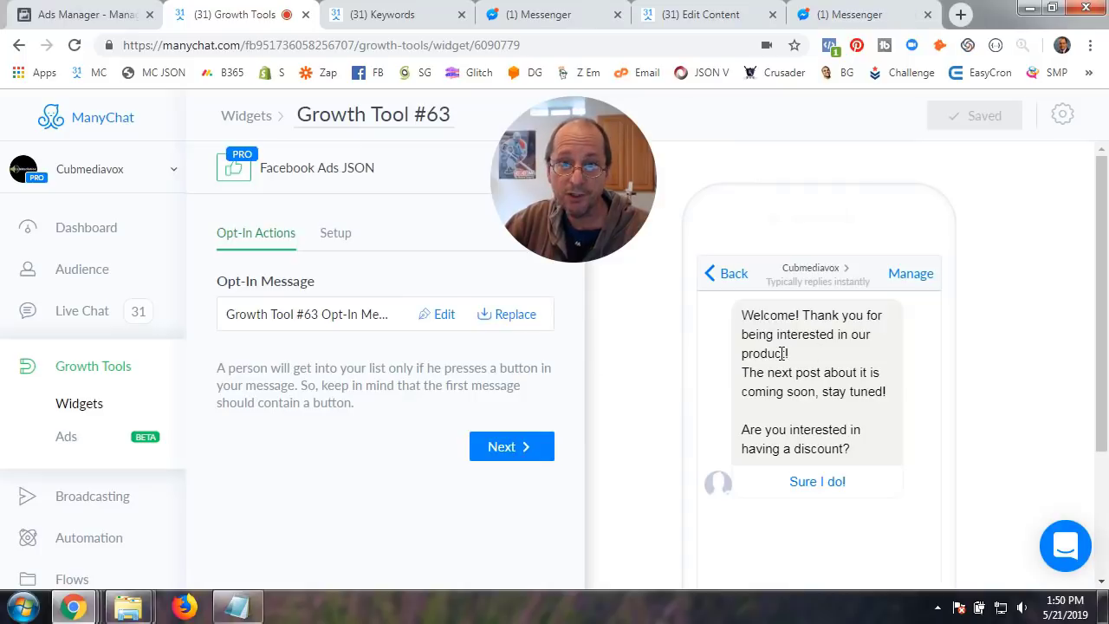
Show the Setup tab's Facebook Ads JSON code with the 'Sure I do!' postback button.
left_click(505, 447)
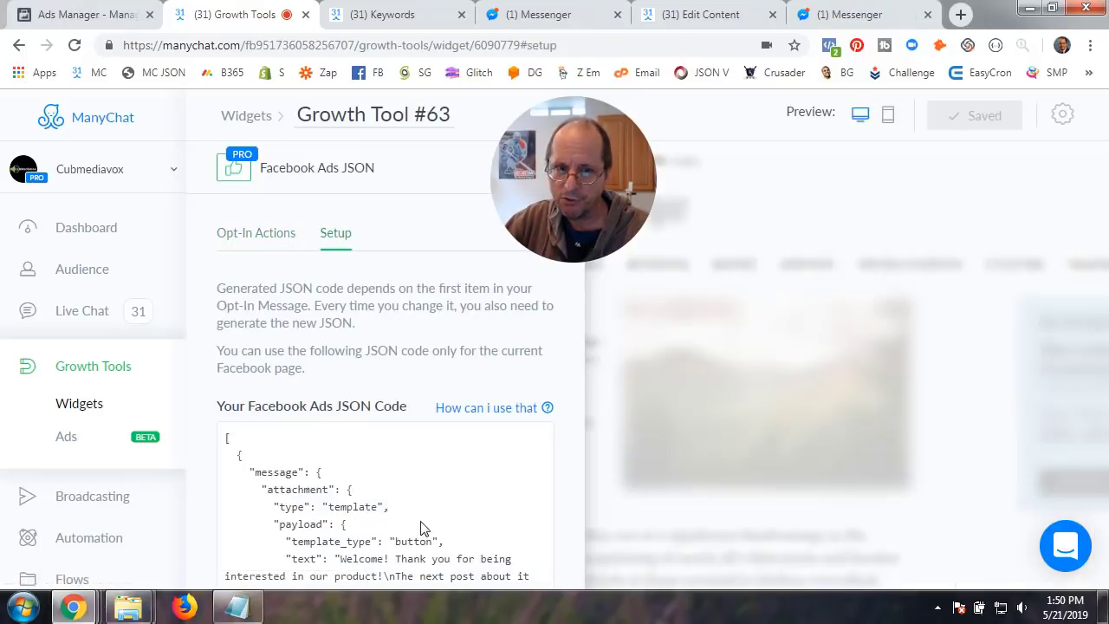
scroll(367, 496, "down", 3)
scroll(366, 496, "up", 2)
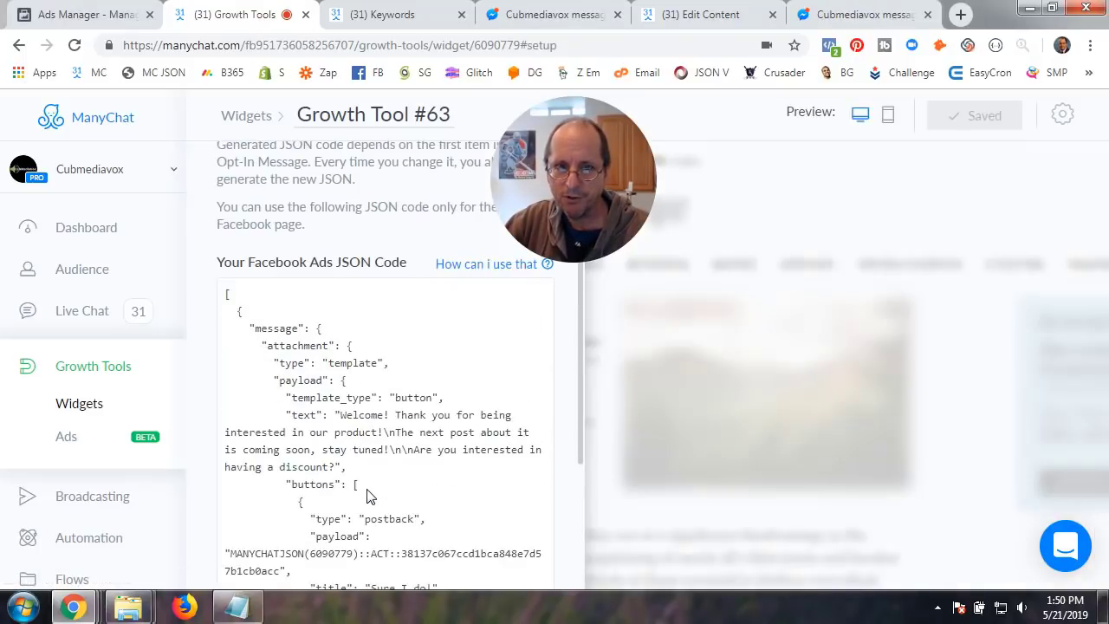
scroll(365, 357, "down", 2)
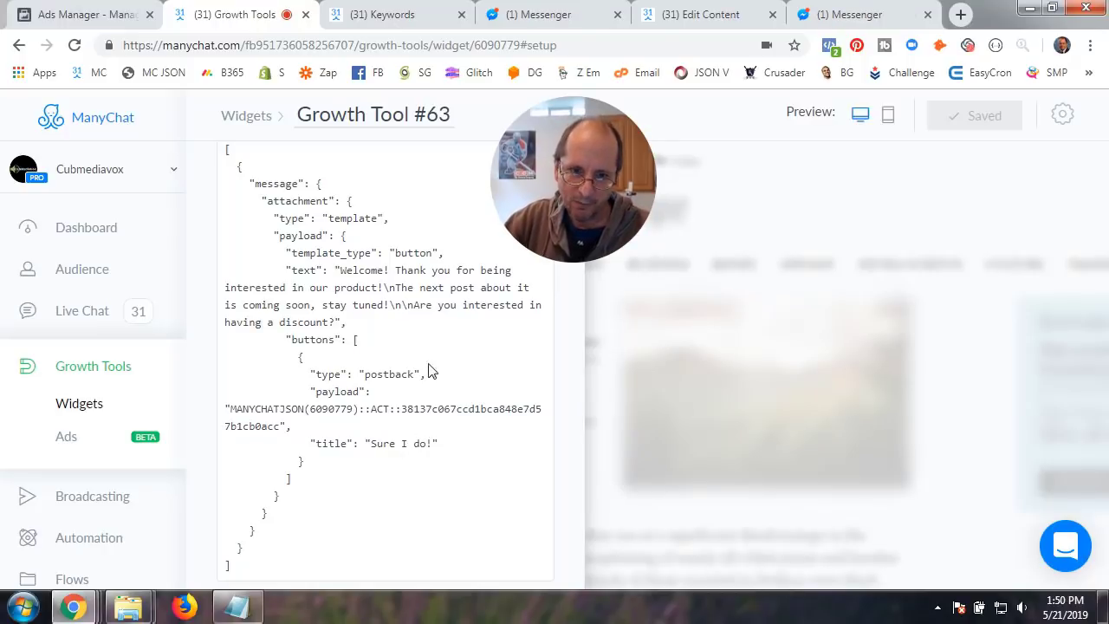
Select the button's postback payload string in Growth Tool #63's JSON code.
left_click(104, 11)
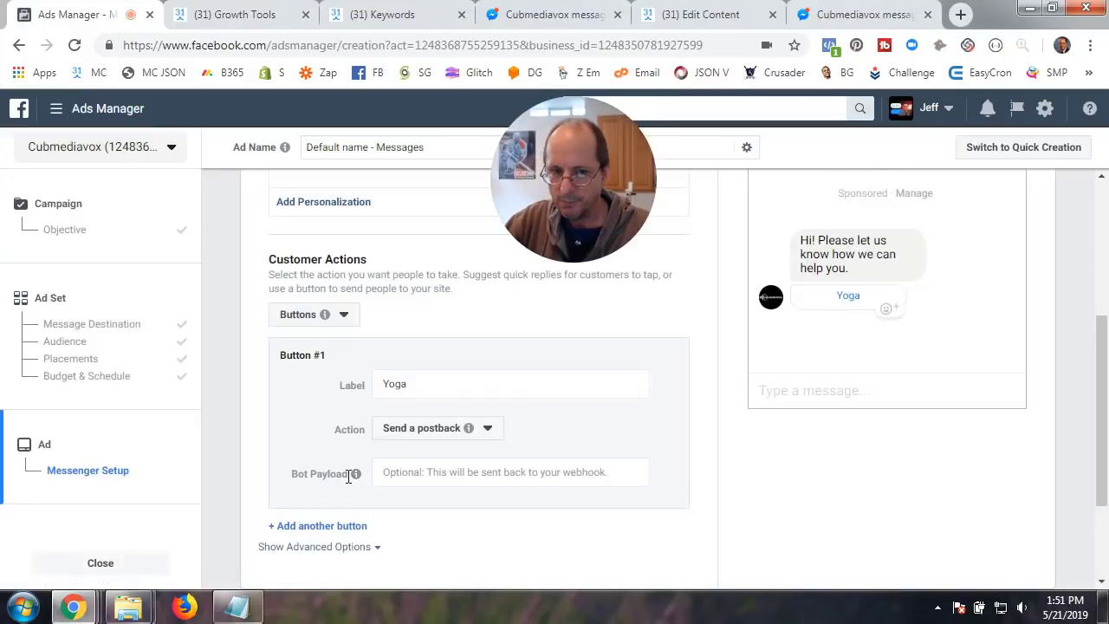
mouse_move(355, 477)
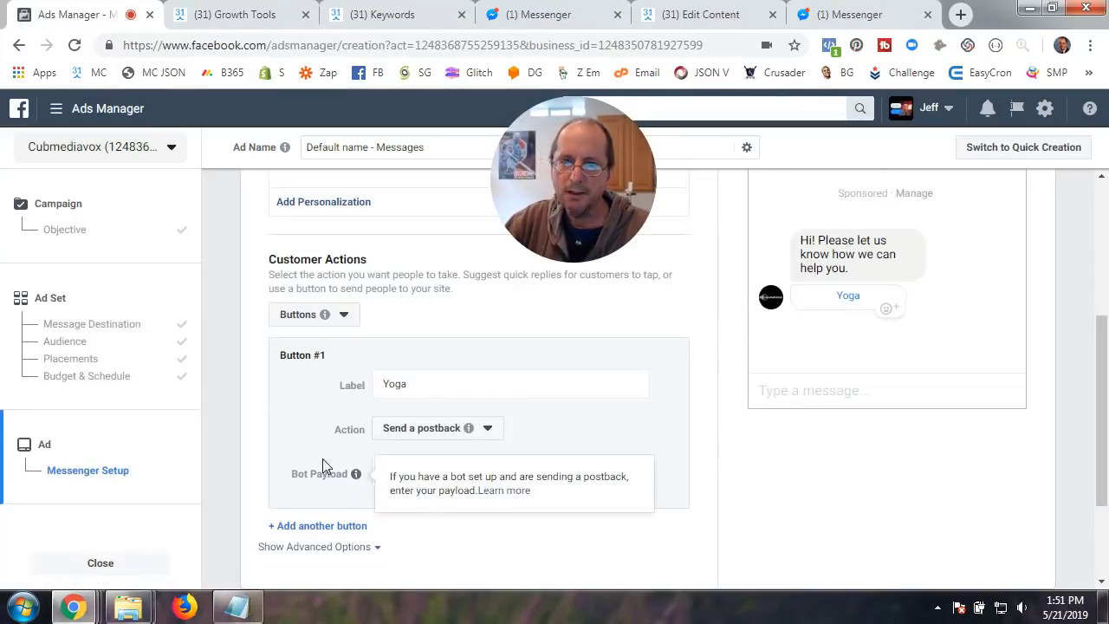
left_click(247, 16)
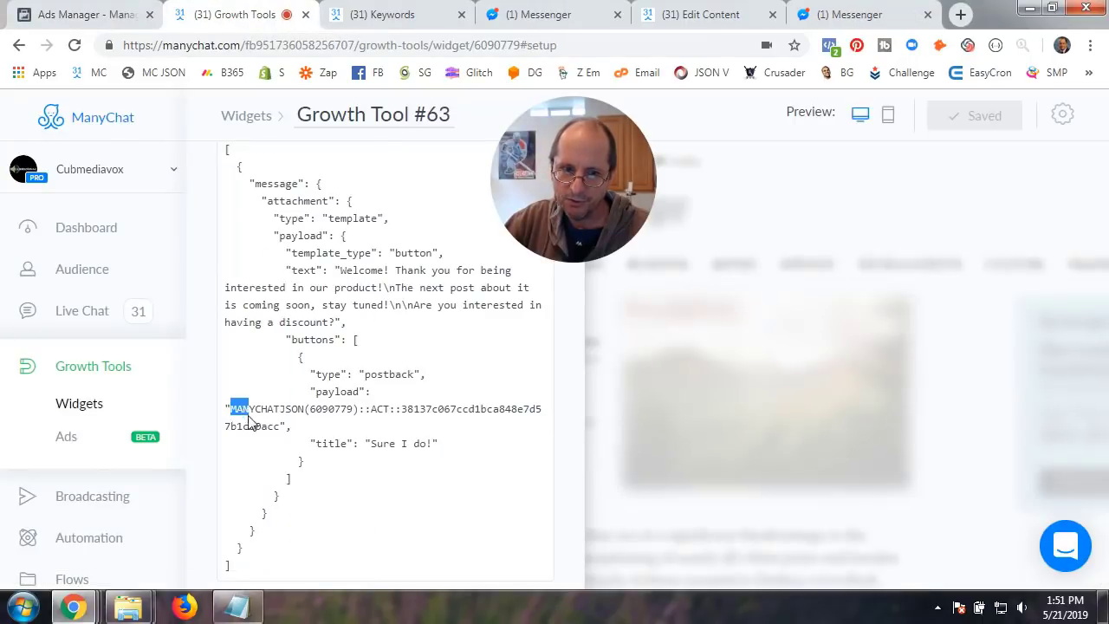
left_click_drag(249, 422, 282, 432)
key("ctrl+c")
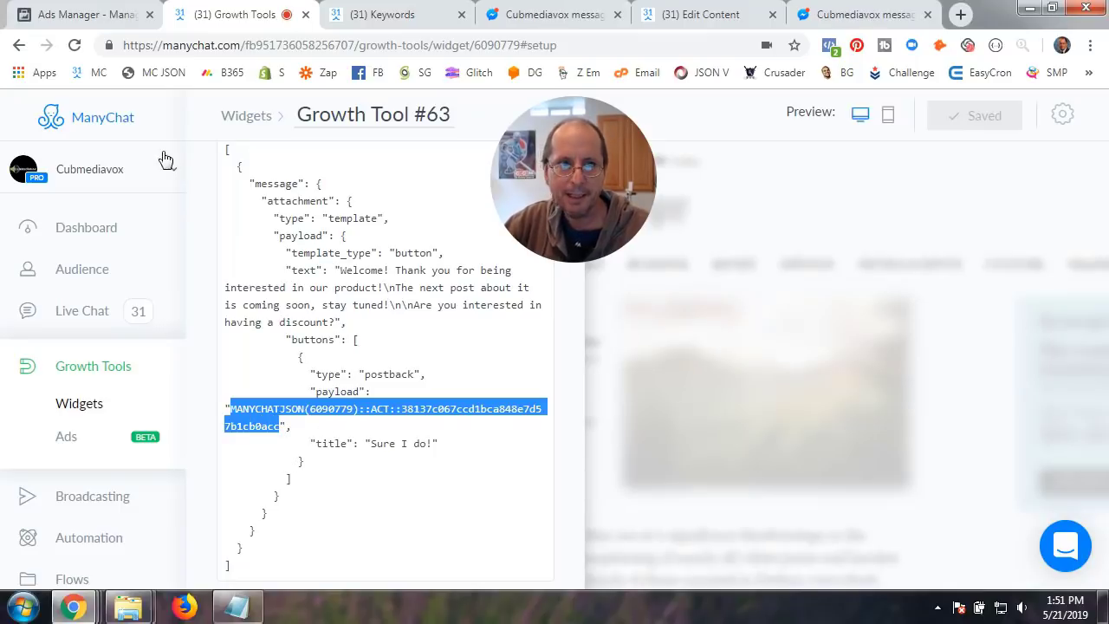
Paste the copied MANYCHATJSON payload into the Yoga button's Bot Payload field.
left_click(113, 23)
left_click(404, 473)
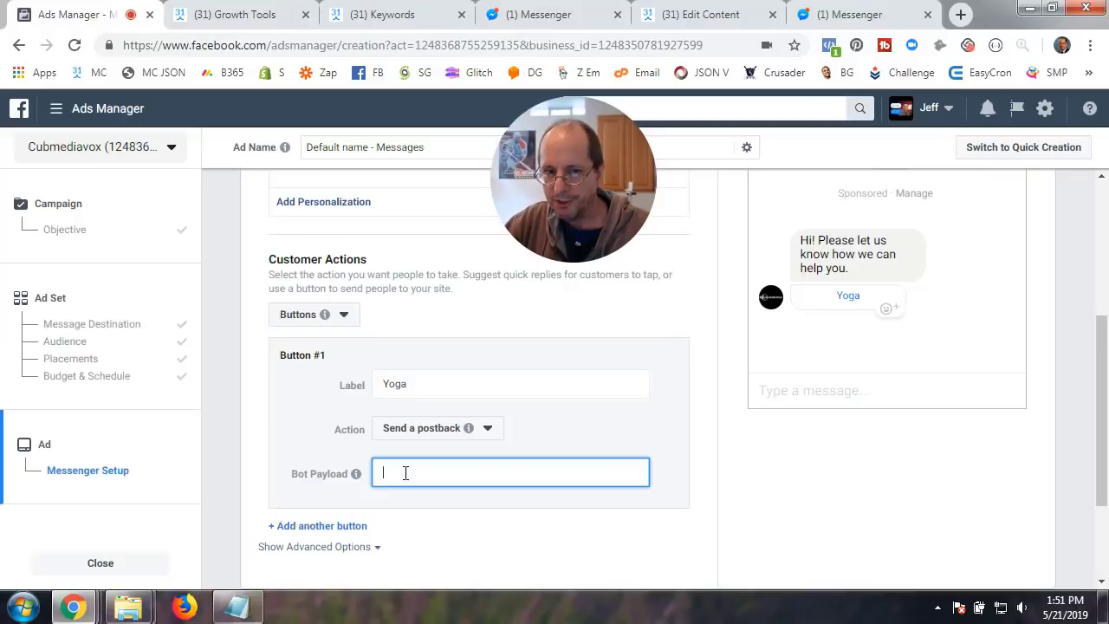
key("ctrl+v")
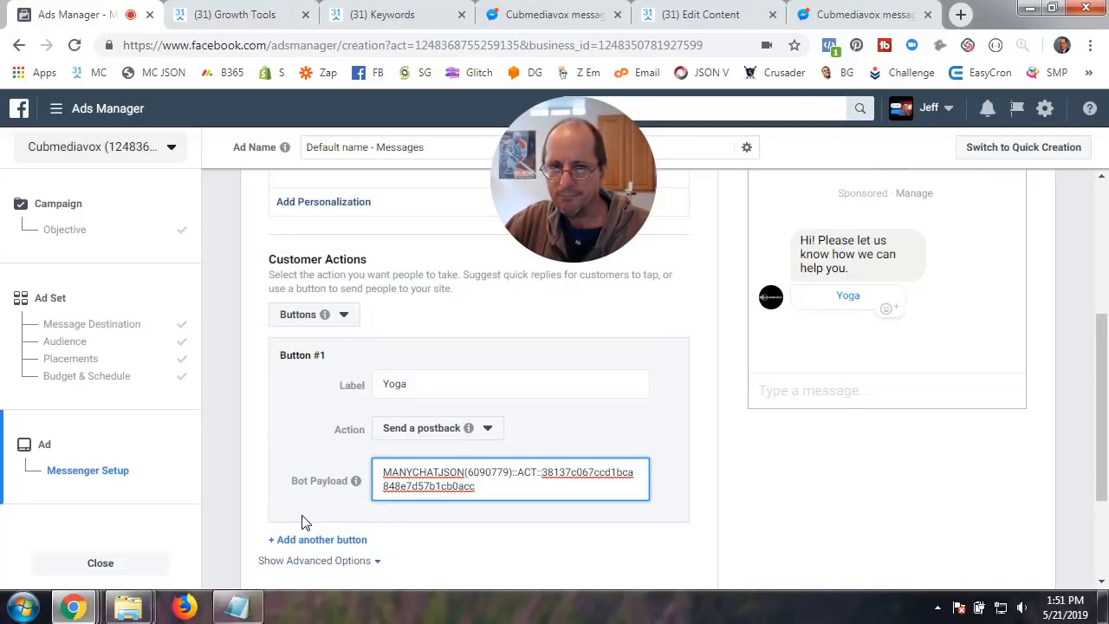
left_click(716, 518)
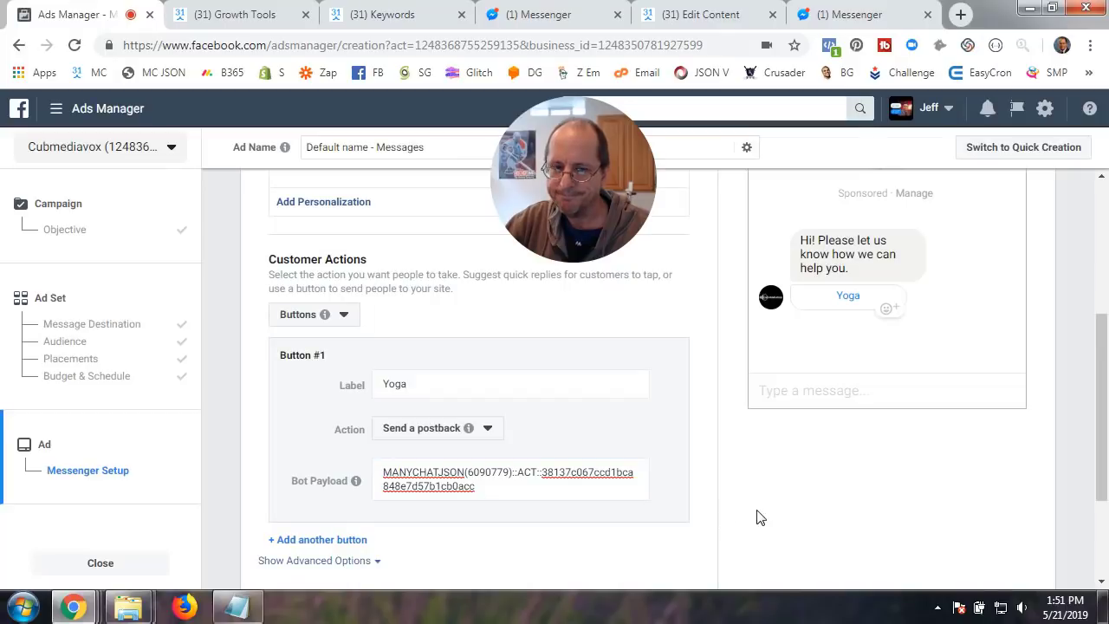
scroll(756, 518, "up", 3)
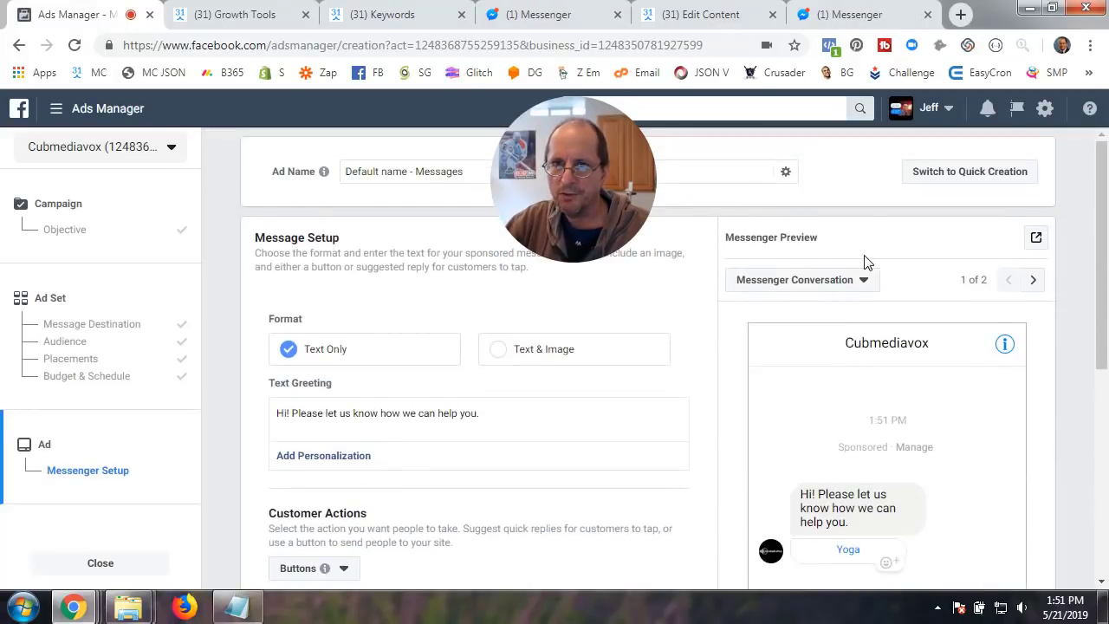
Send the updated ad preview to Messenger and open the conversation.
left_click(1037, 241)
left_click(861, 303)
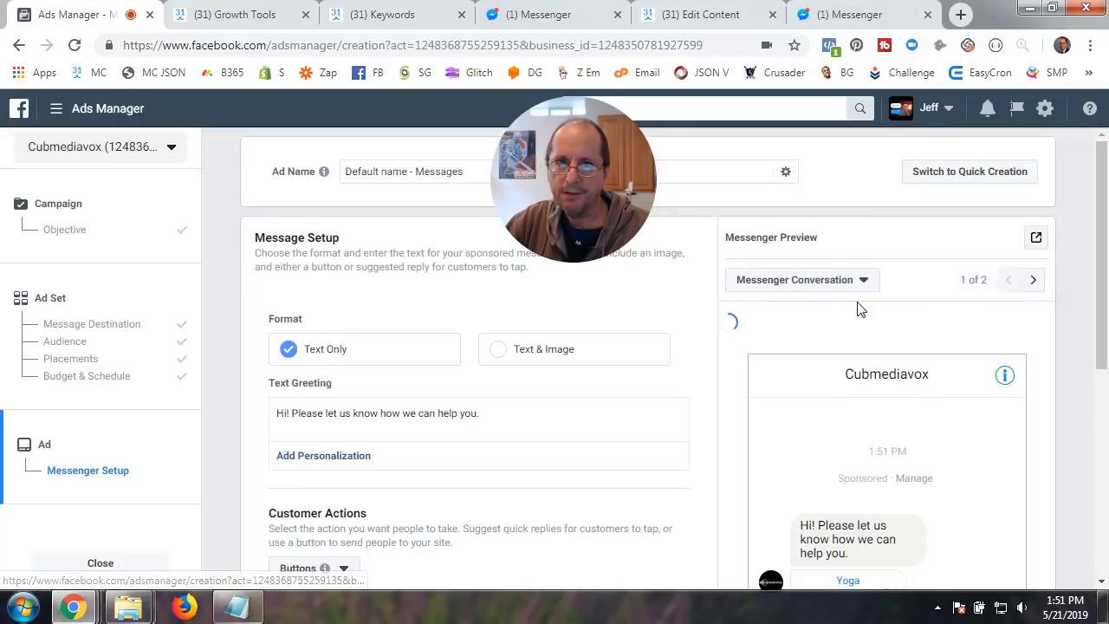
left_click(561, 16)
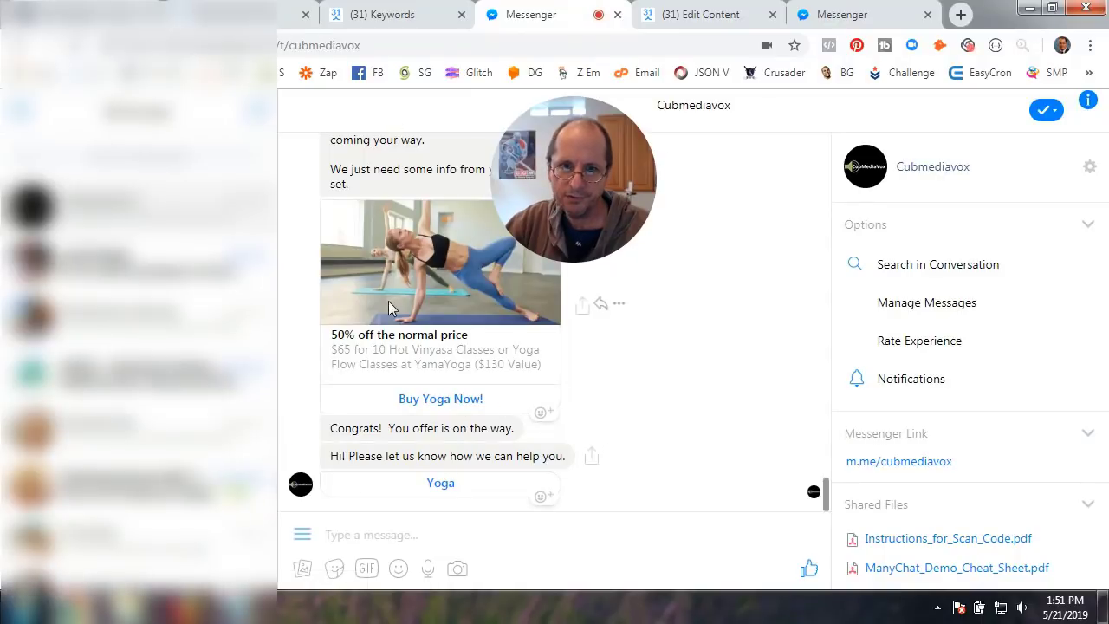
Reply Yoga to the new greeting and scroll through the bot's response.
scroll(396, 217, "up", 10)
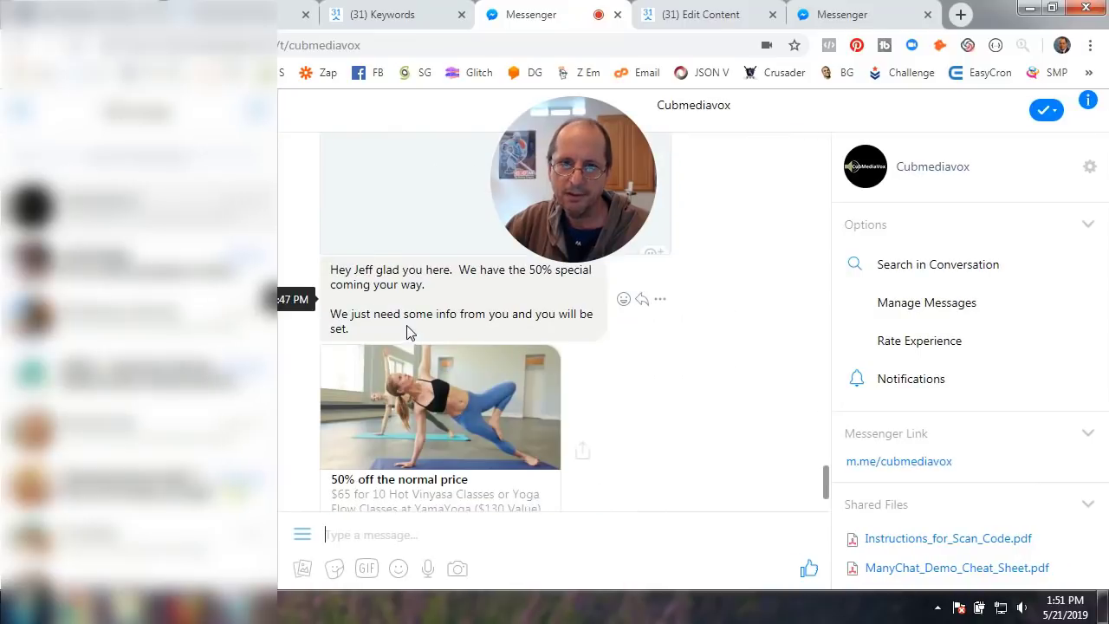
scroll(404, 407, "down", 3)
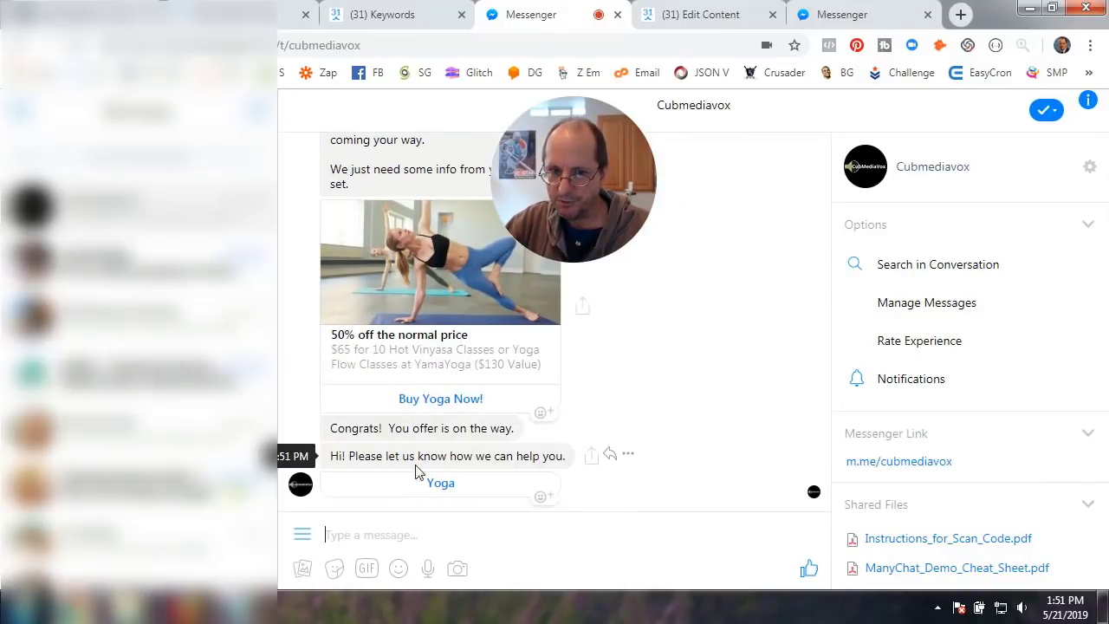
left_click(439, 489)
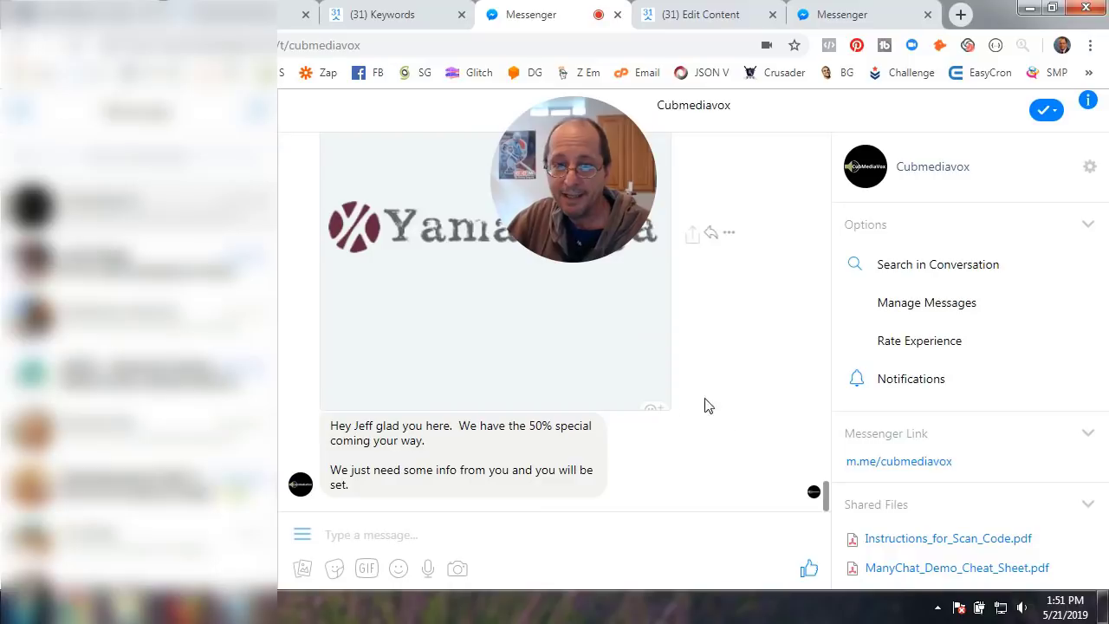
scroll(438, 429, "up", 5)
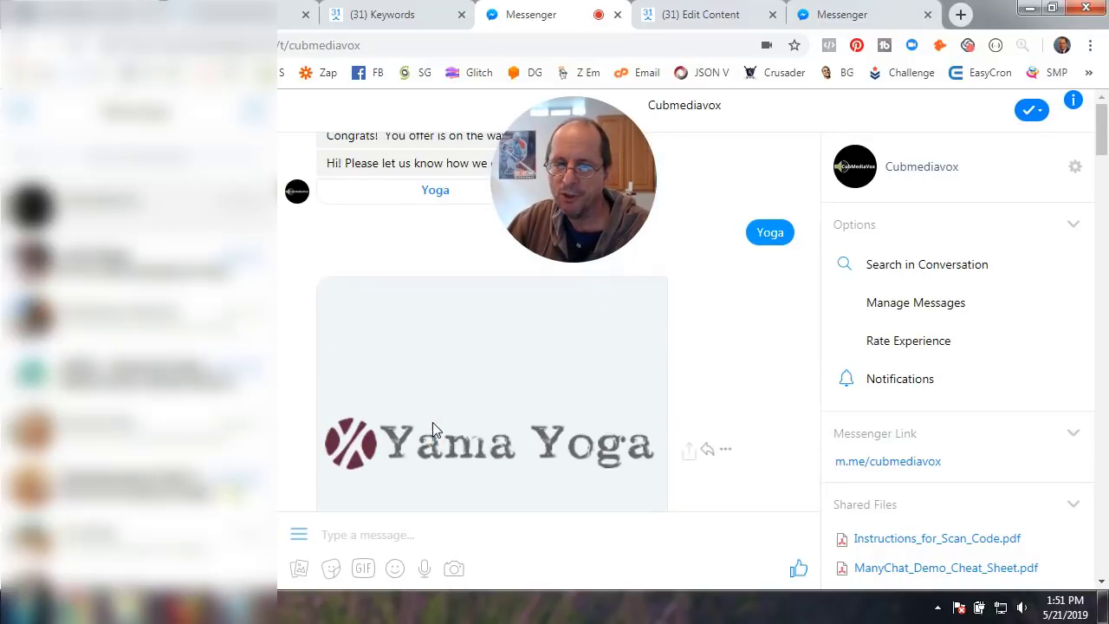
scroll(434, 428, "up", 2)
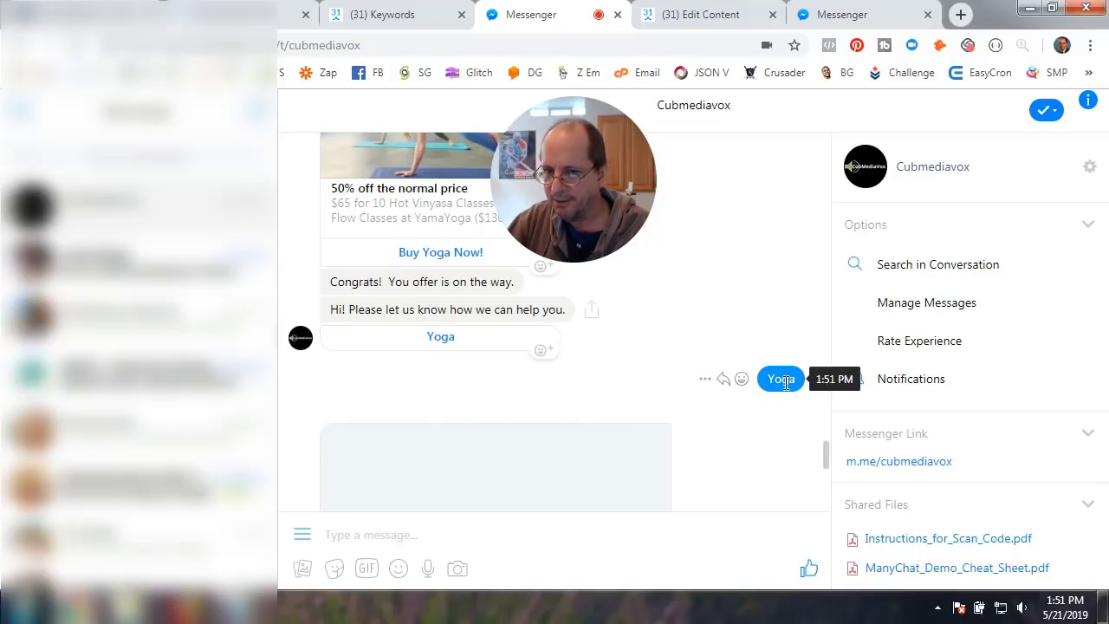
scroll(478, 421, "down", 5)
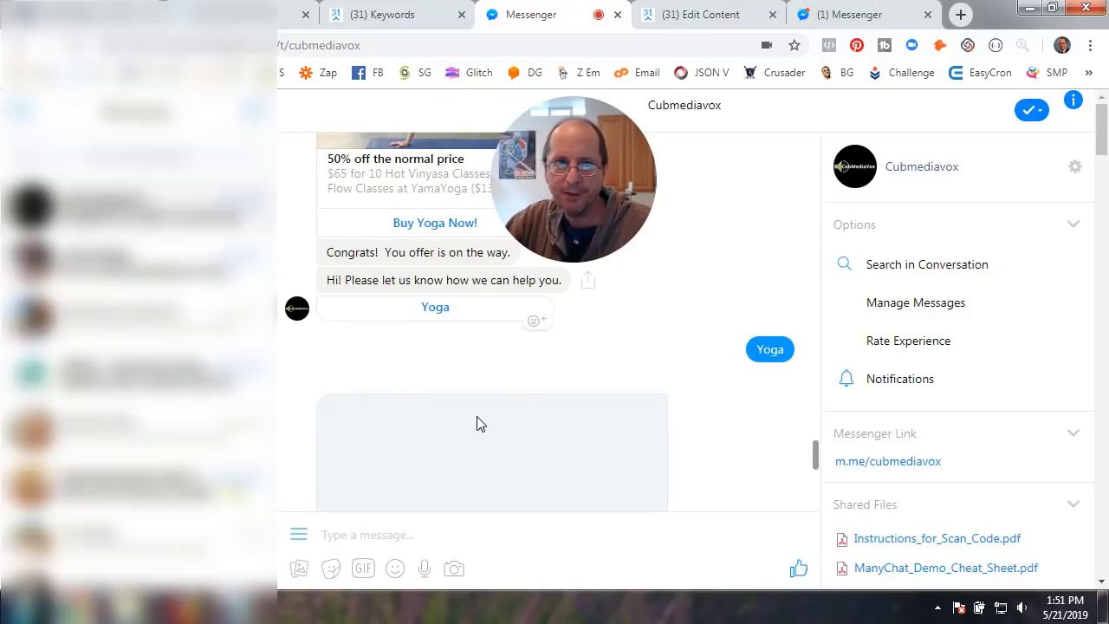
Relabel Button #1 from 'Yoga' to 'I want the class' and check the Messenger Preview.
left_click(99, 17)
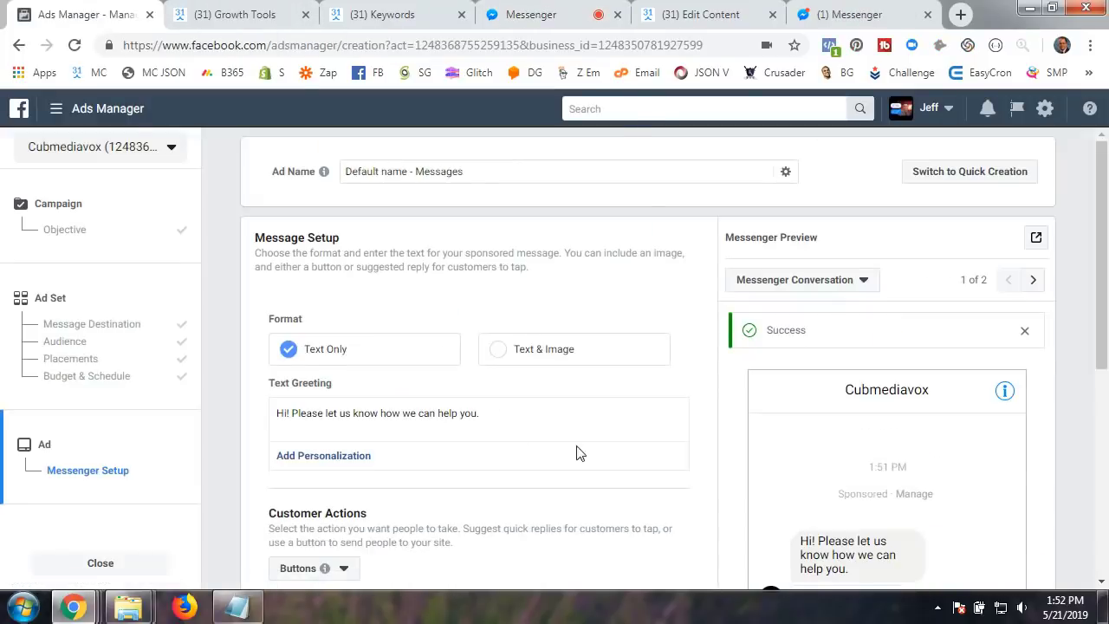
scroll(627, 453, "down", 2)
scroll(512, 451, "down", 3)
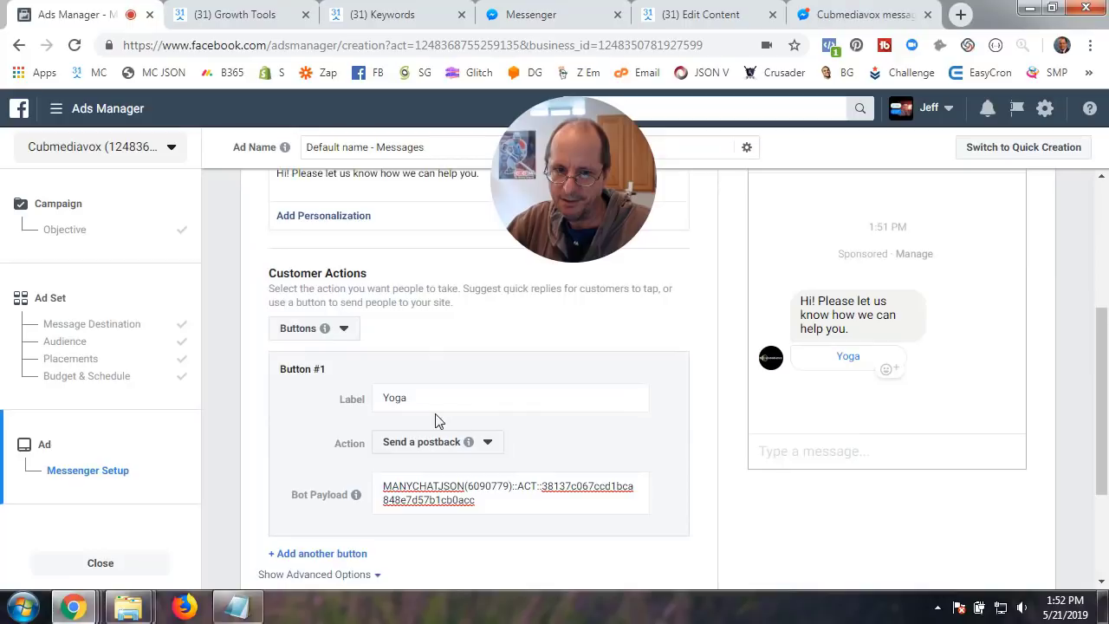
left_click(417, 399)
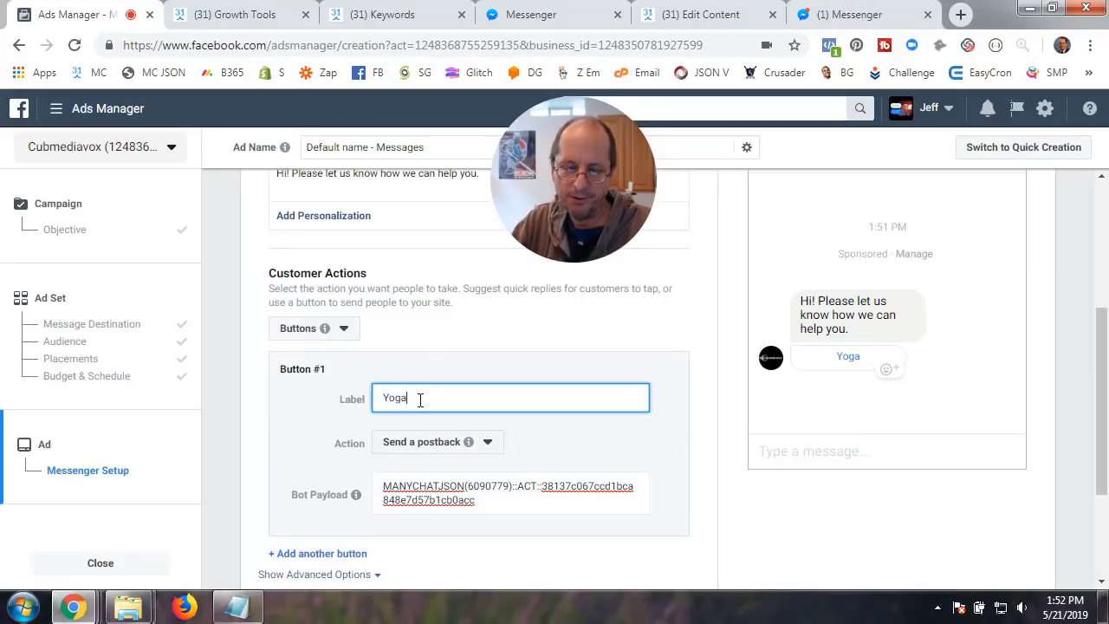
key("BackSpace")
key("BackSpace")
type("I")
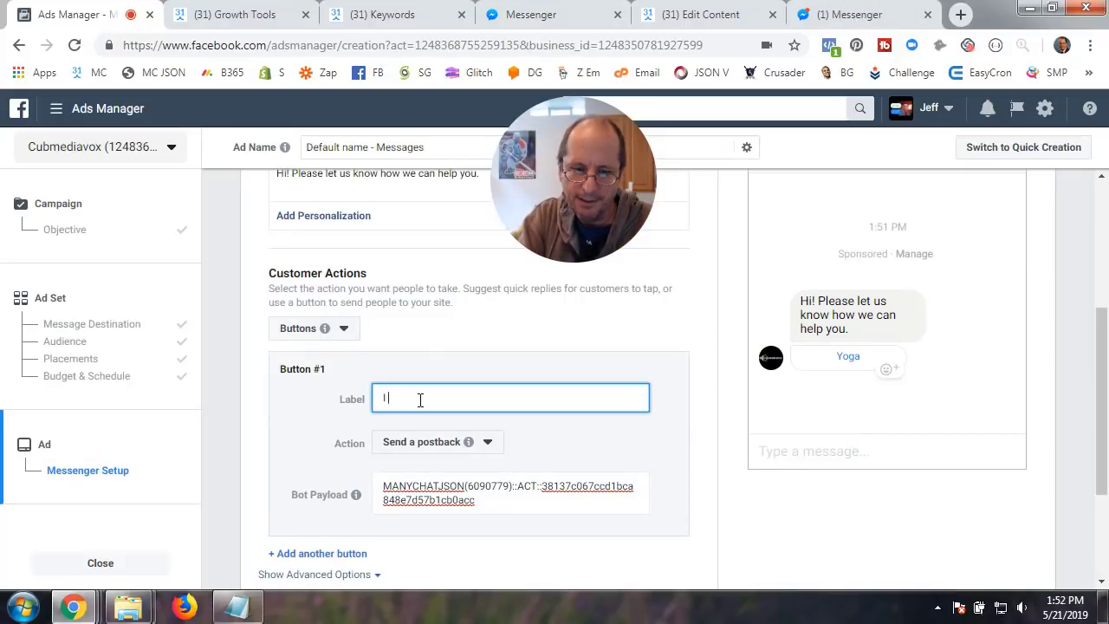
type(" want Yo")
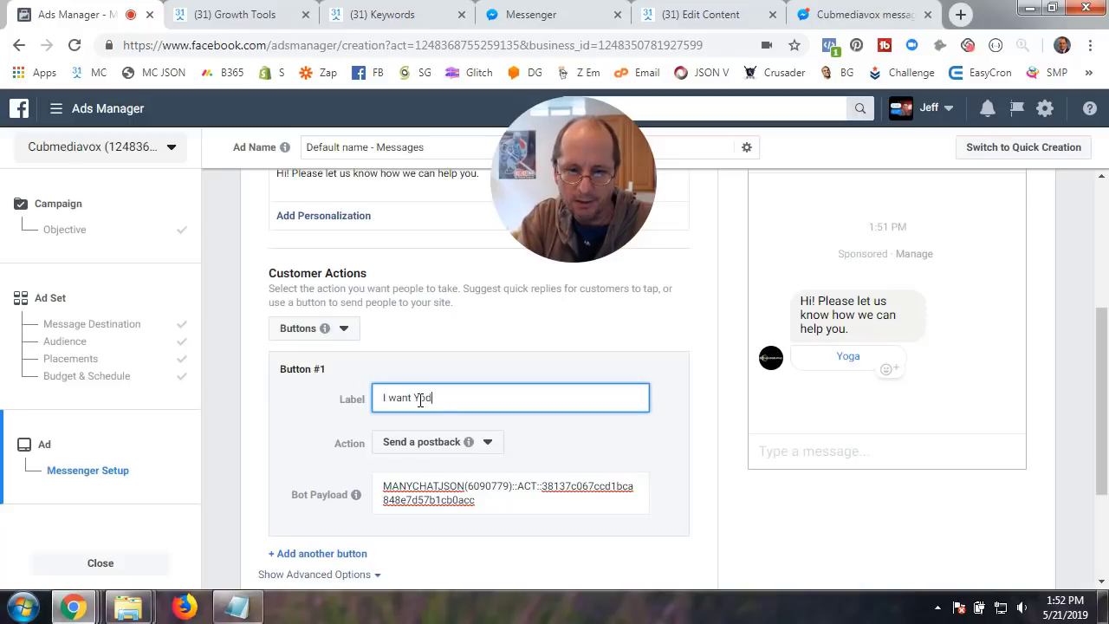
type("ga")
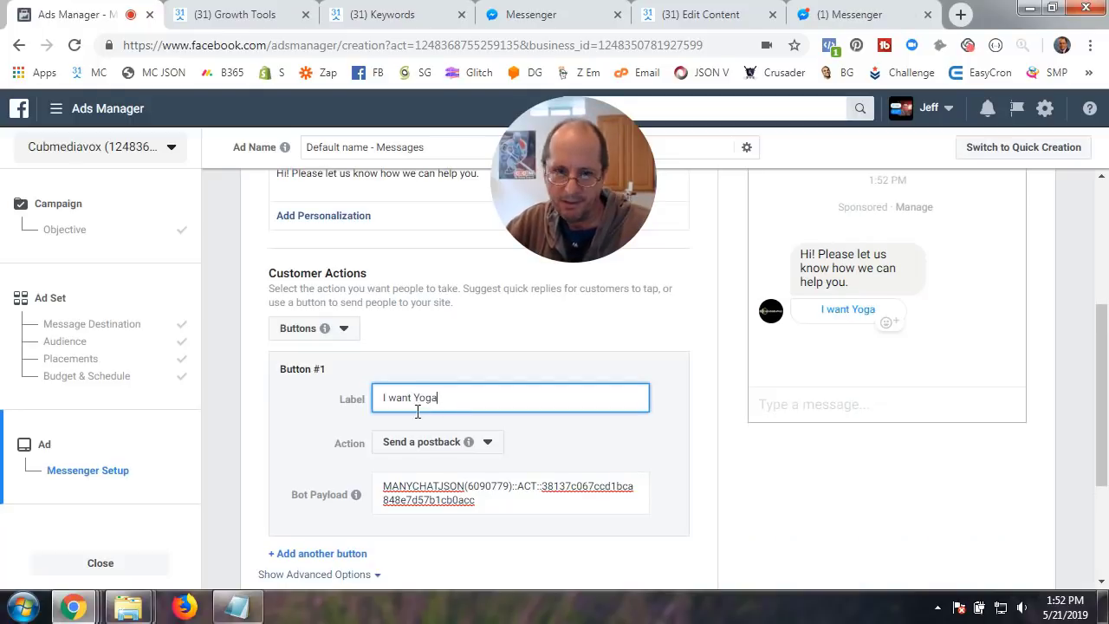
left_click(310, 425)
scroll(888, 460, "up", 2)
scroll(889, 459, "up", 1)
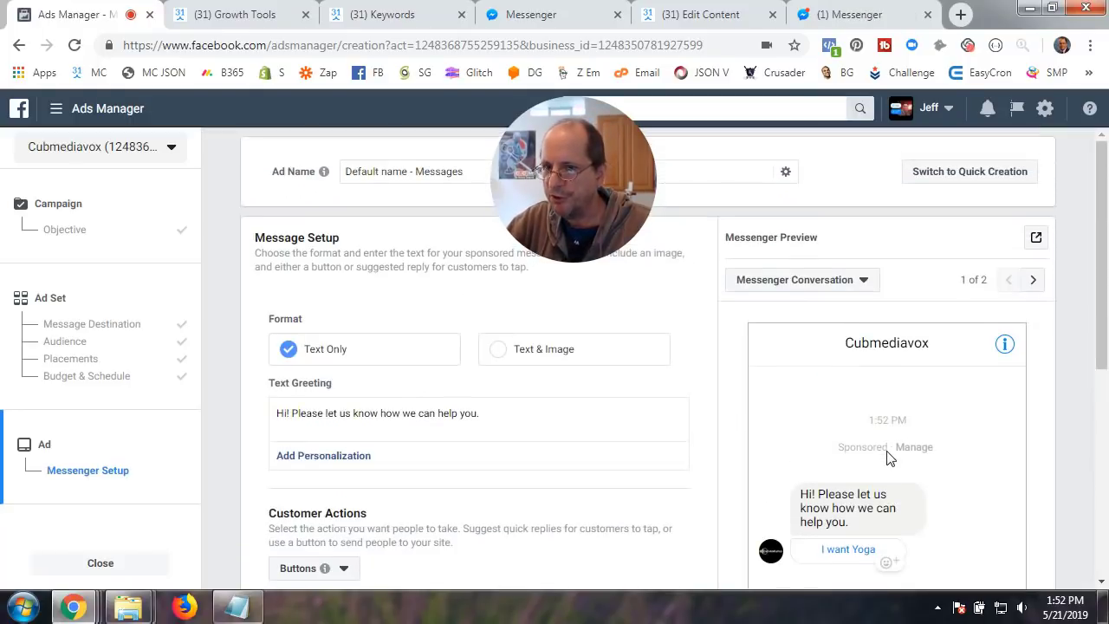
scroll(719, 451, "down", 2)
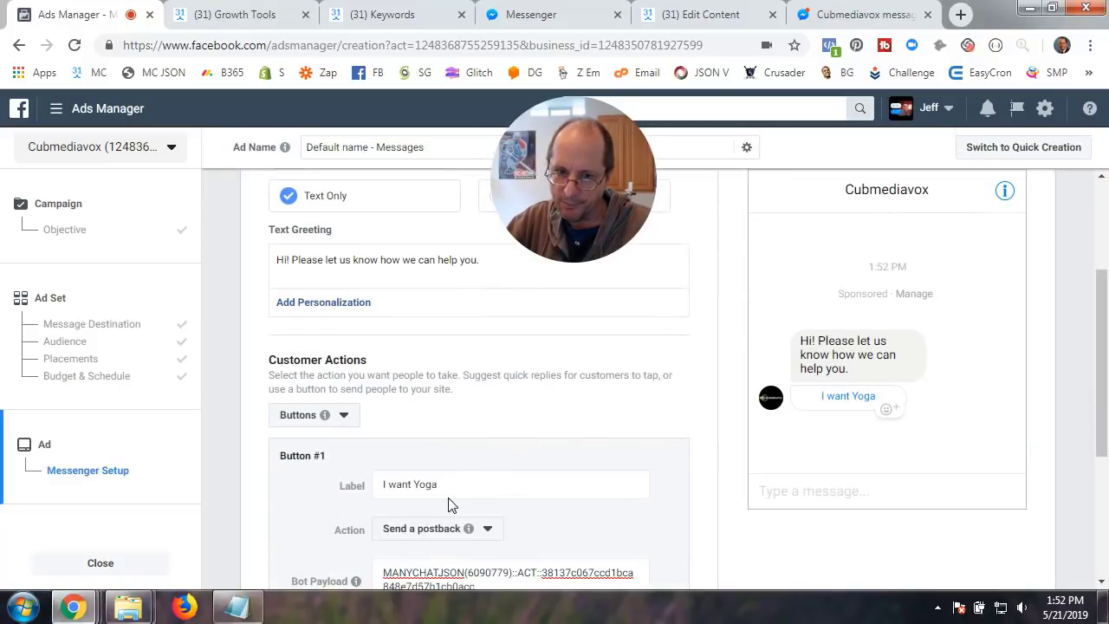
left_click(443, 487)
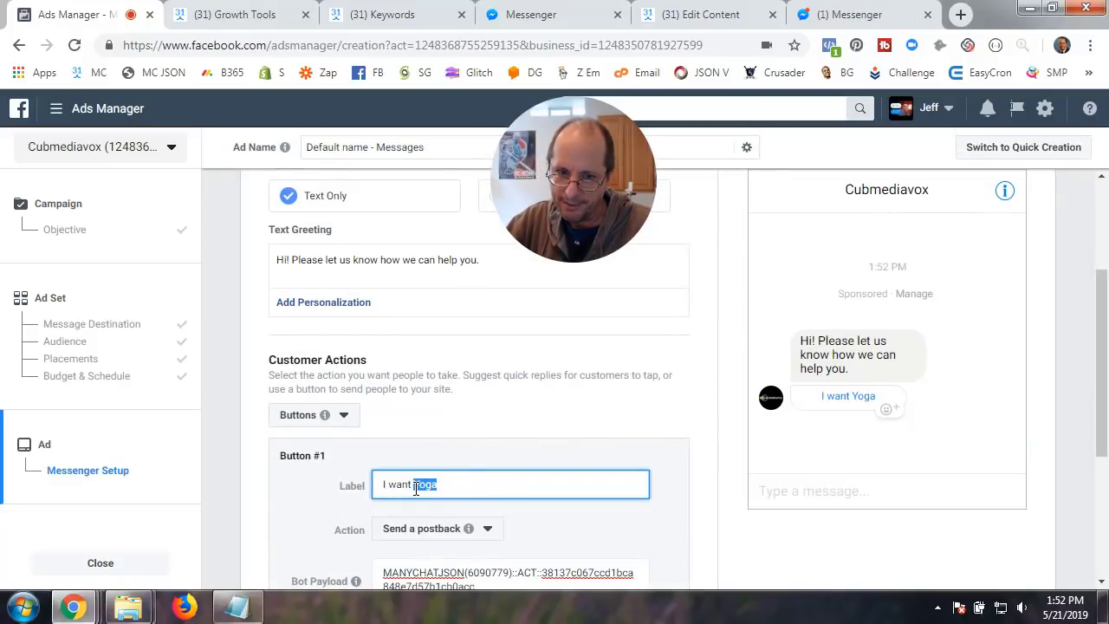
type("me class")
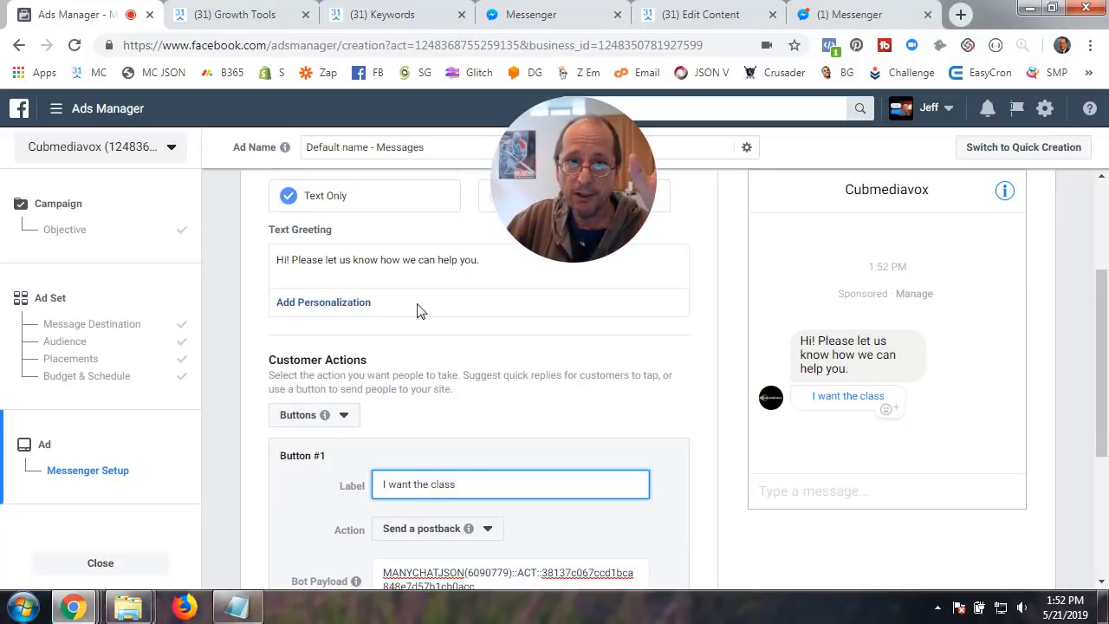
left_click(399, 16)
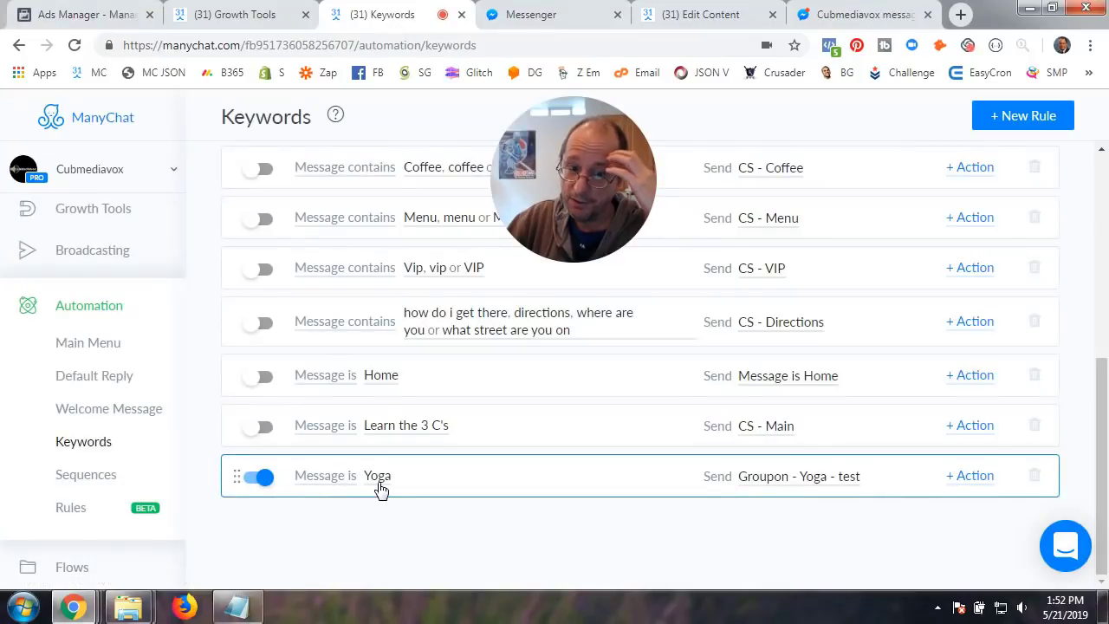
Check the Yoga keyword rule's 'Message is' matching options, then return to the ad's message setup.
left_click(338, 486)
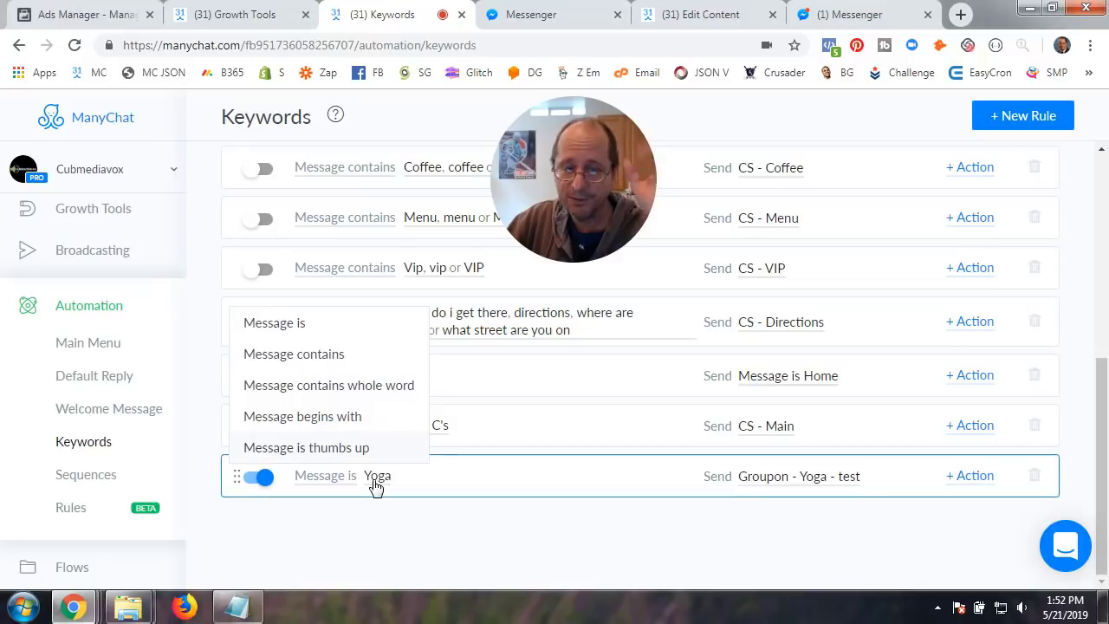
left_click(96, 19)
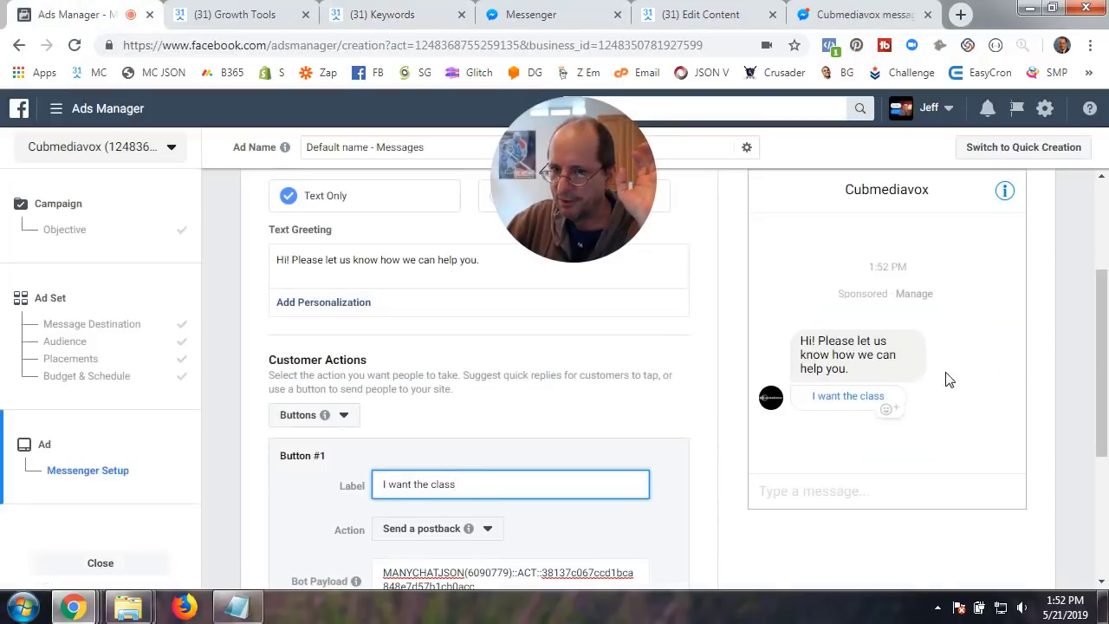
Send the ad preview to Messenger and answer 'I want the class' to test the postback.
scroll(1044, 376, "up", 1)
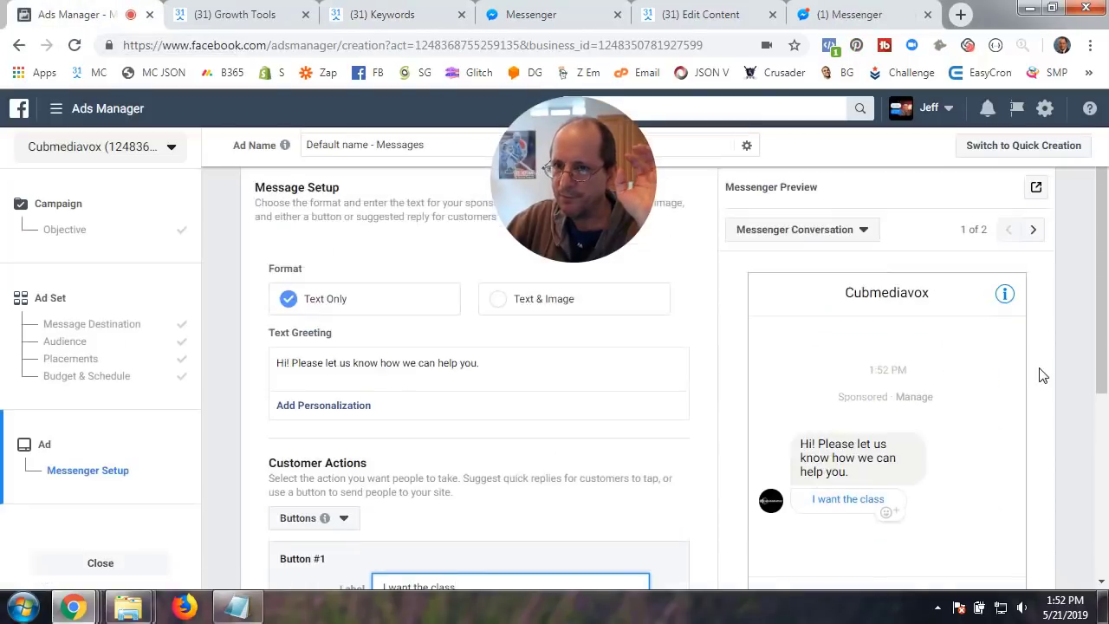
left_click(1037, 191)
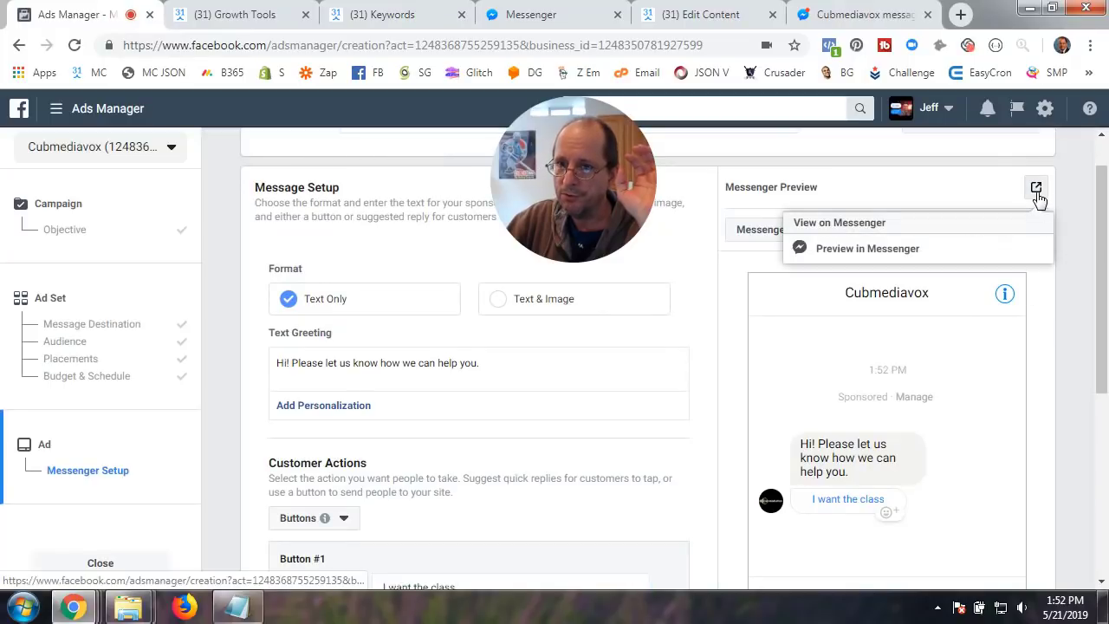
left_click(875, 247)
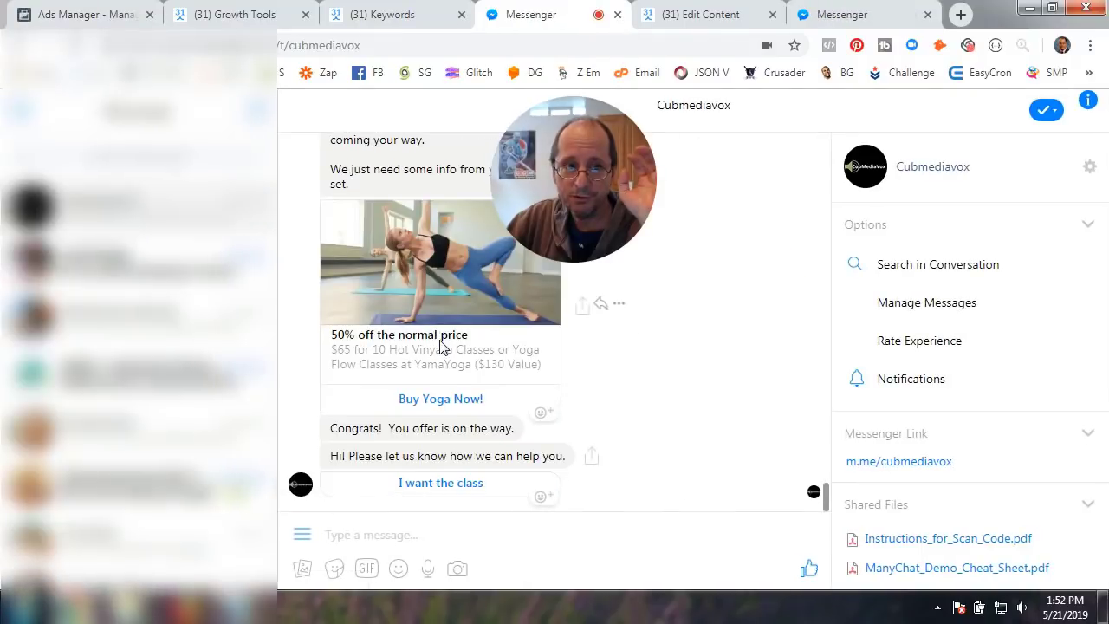
left_click(443, 487)
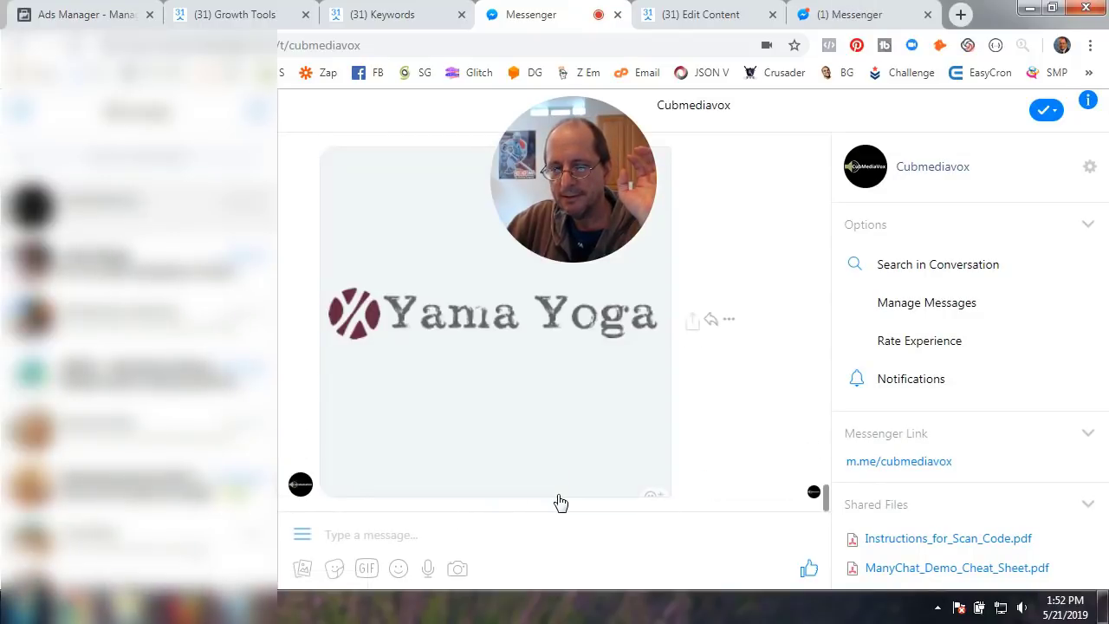
left_click(248, 17)
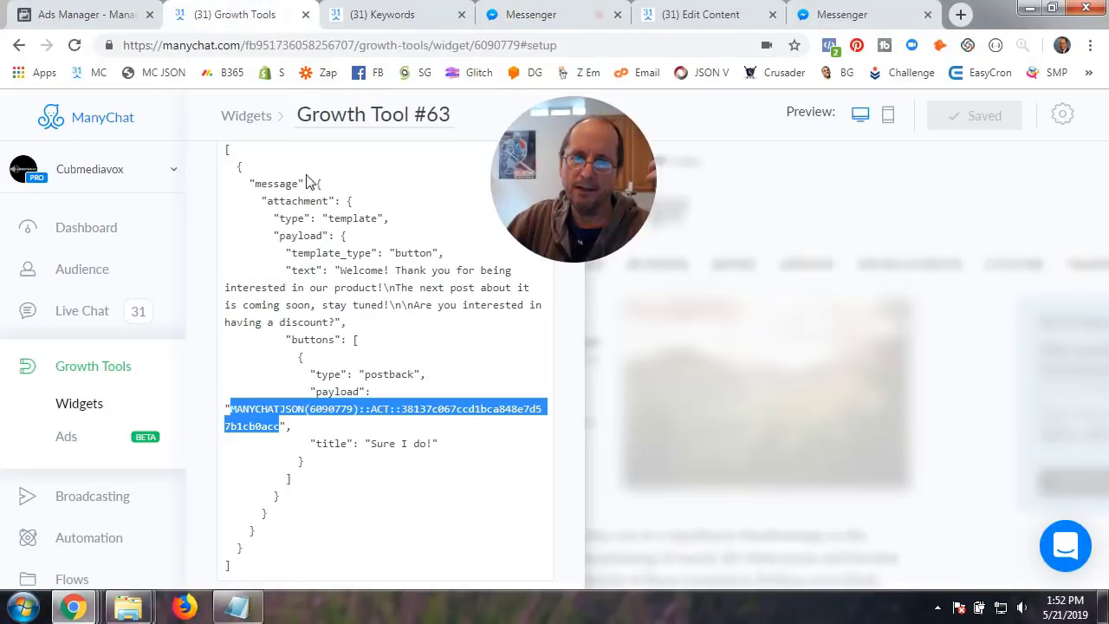
left_click(263, 124)
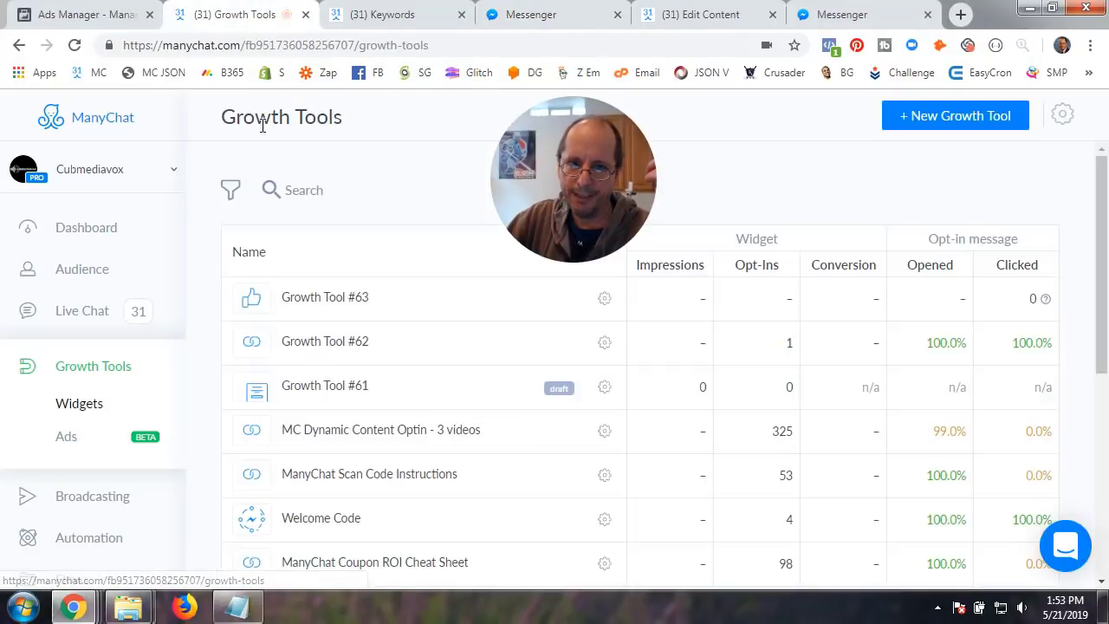
left_click(345, 296)
left_click(517, 375)
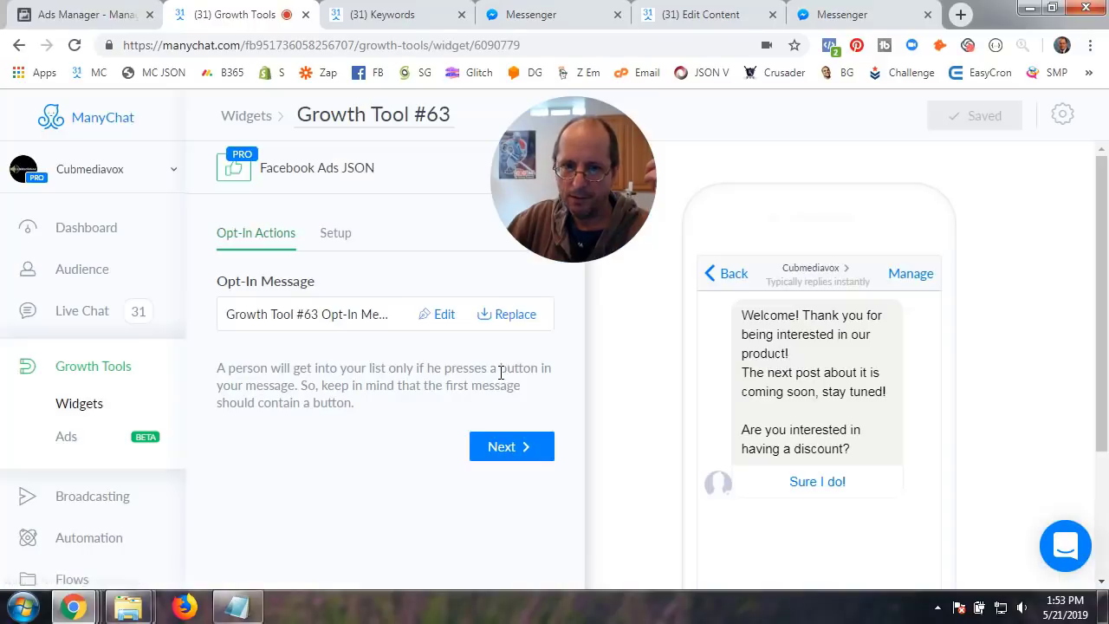
left_click(503, 446)
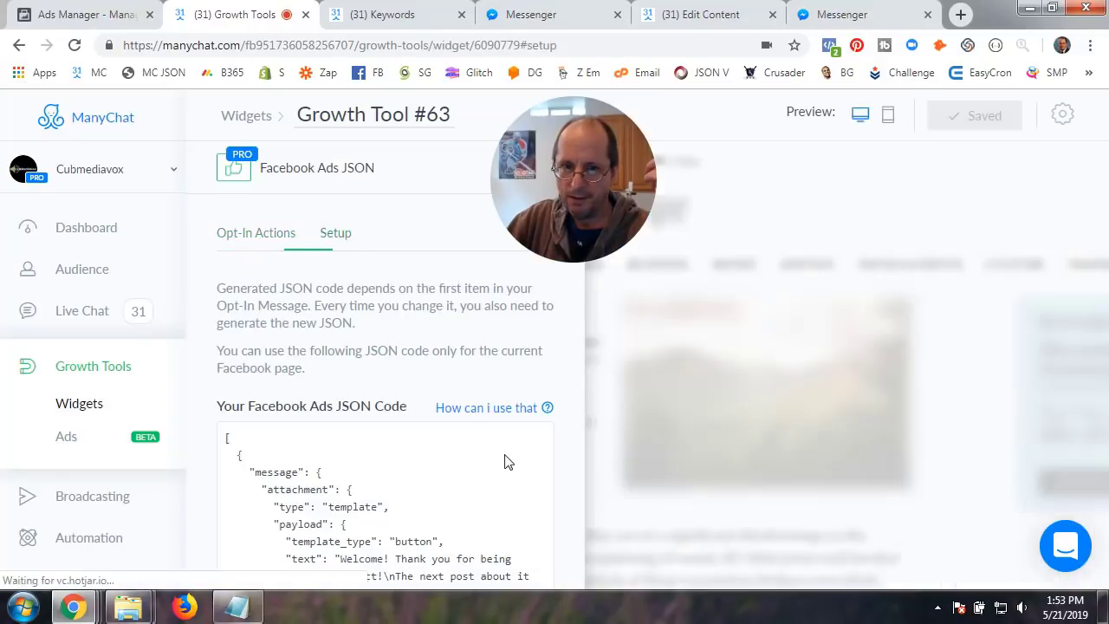
left_click(260, 239)
left_click(445, 316)
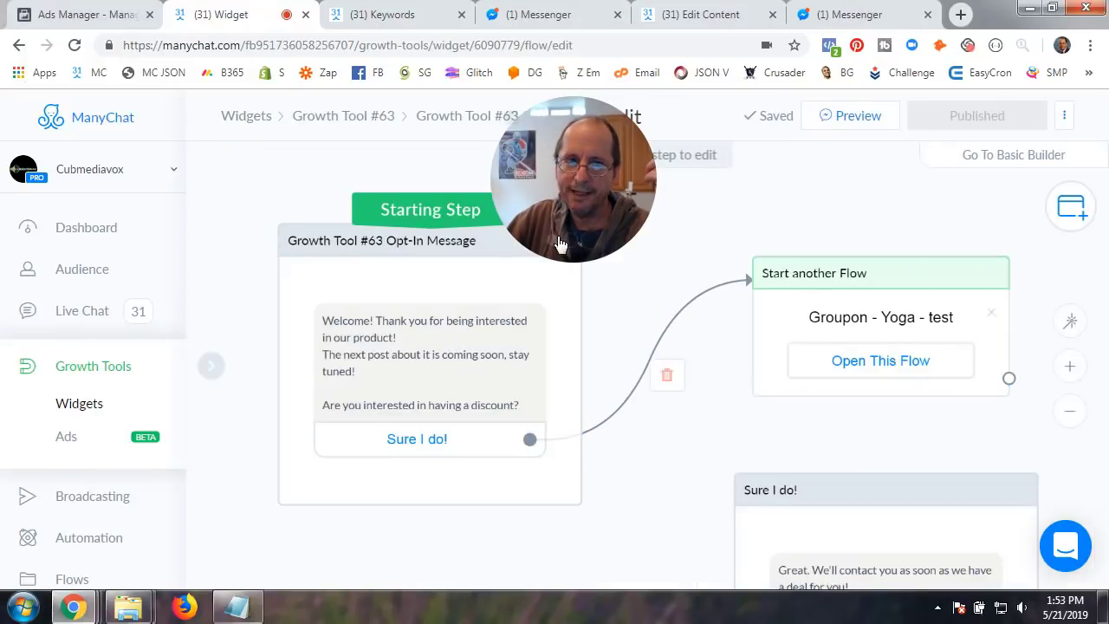
left_click(357, 119)
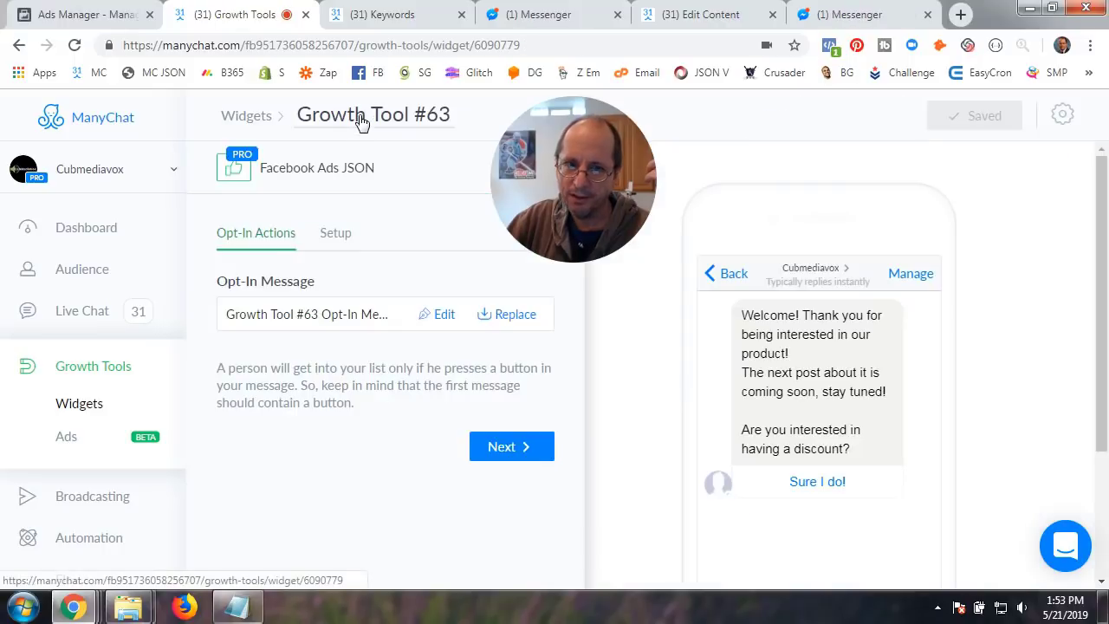
left_click(513, 447)
scroll(513, 453, "down", 4)
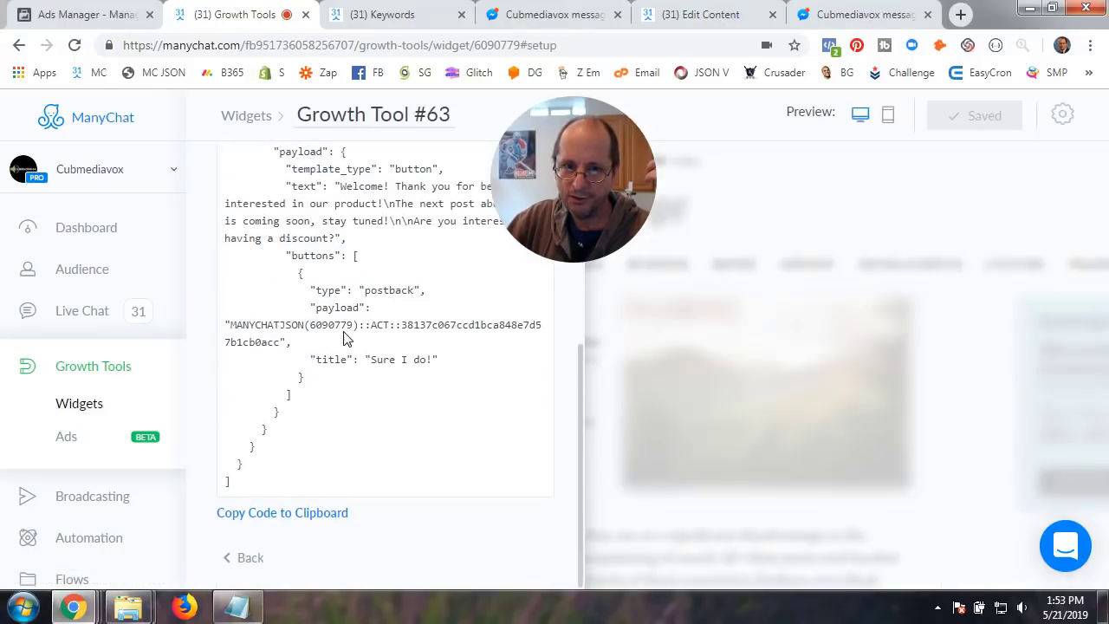